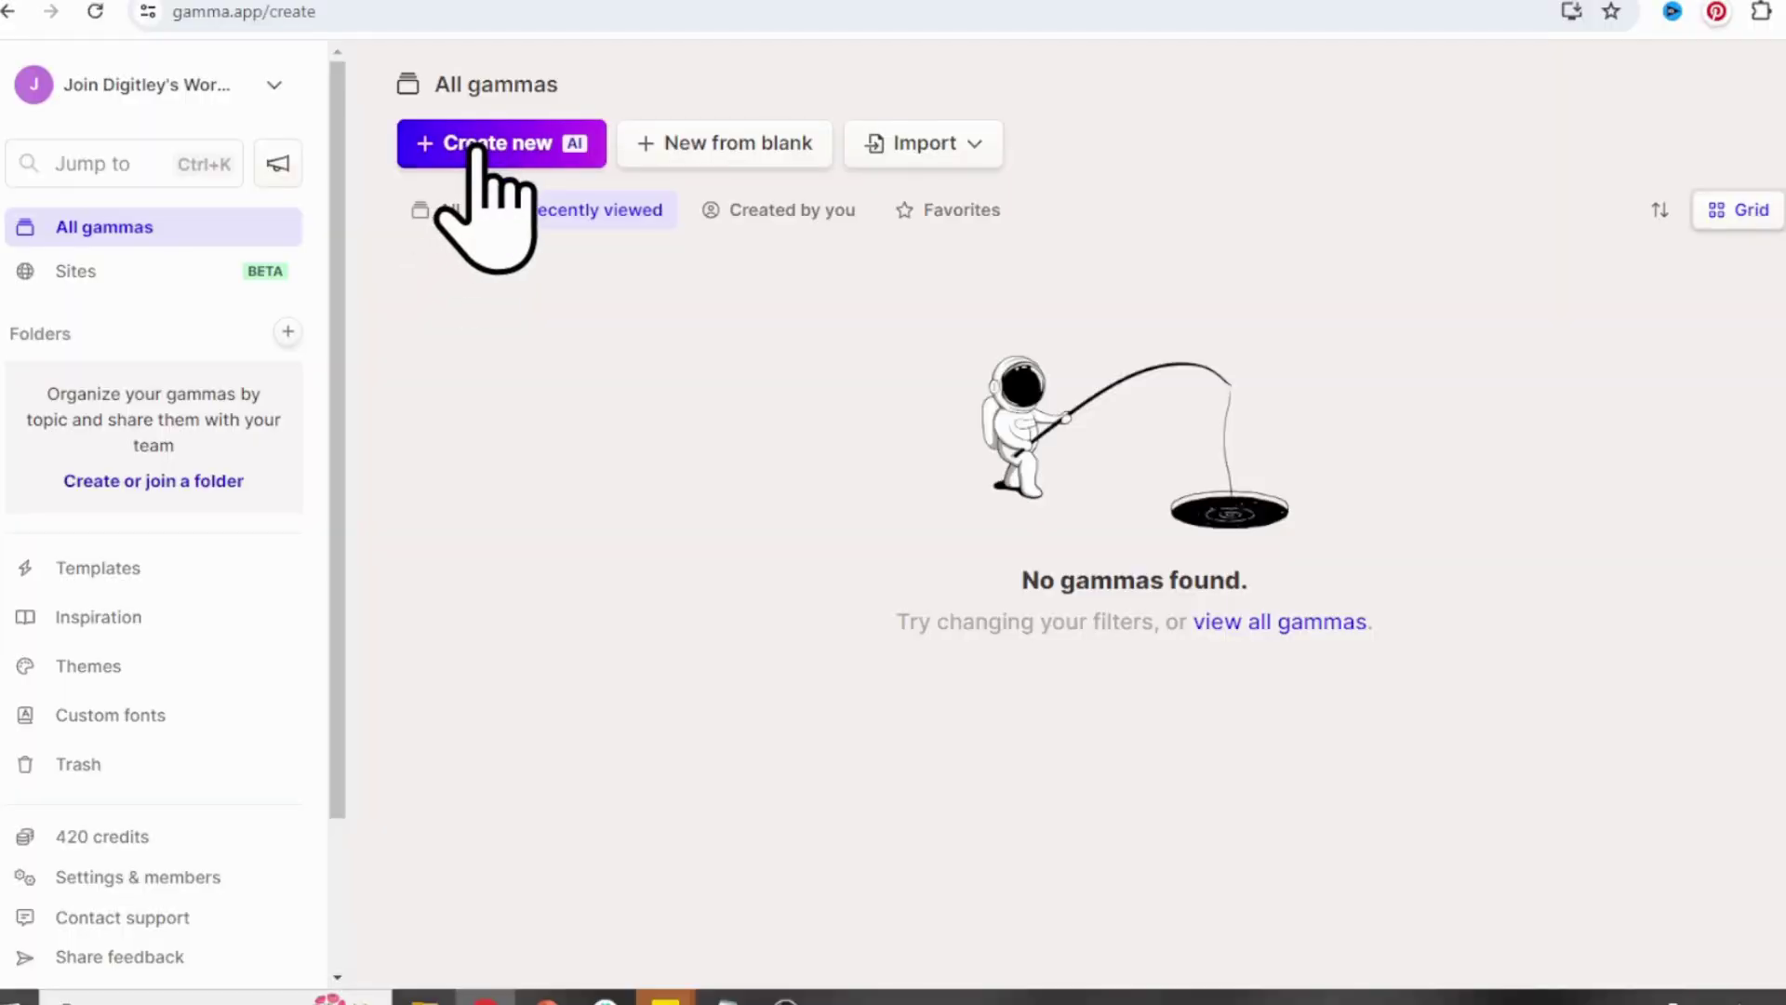
Step: Start a new AI presentation with 8 cards in English (US) and paste the scrum velocity prompt
left_click(982, 690)
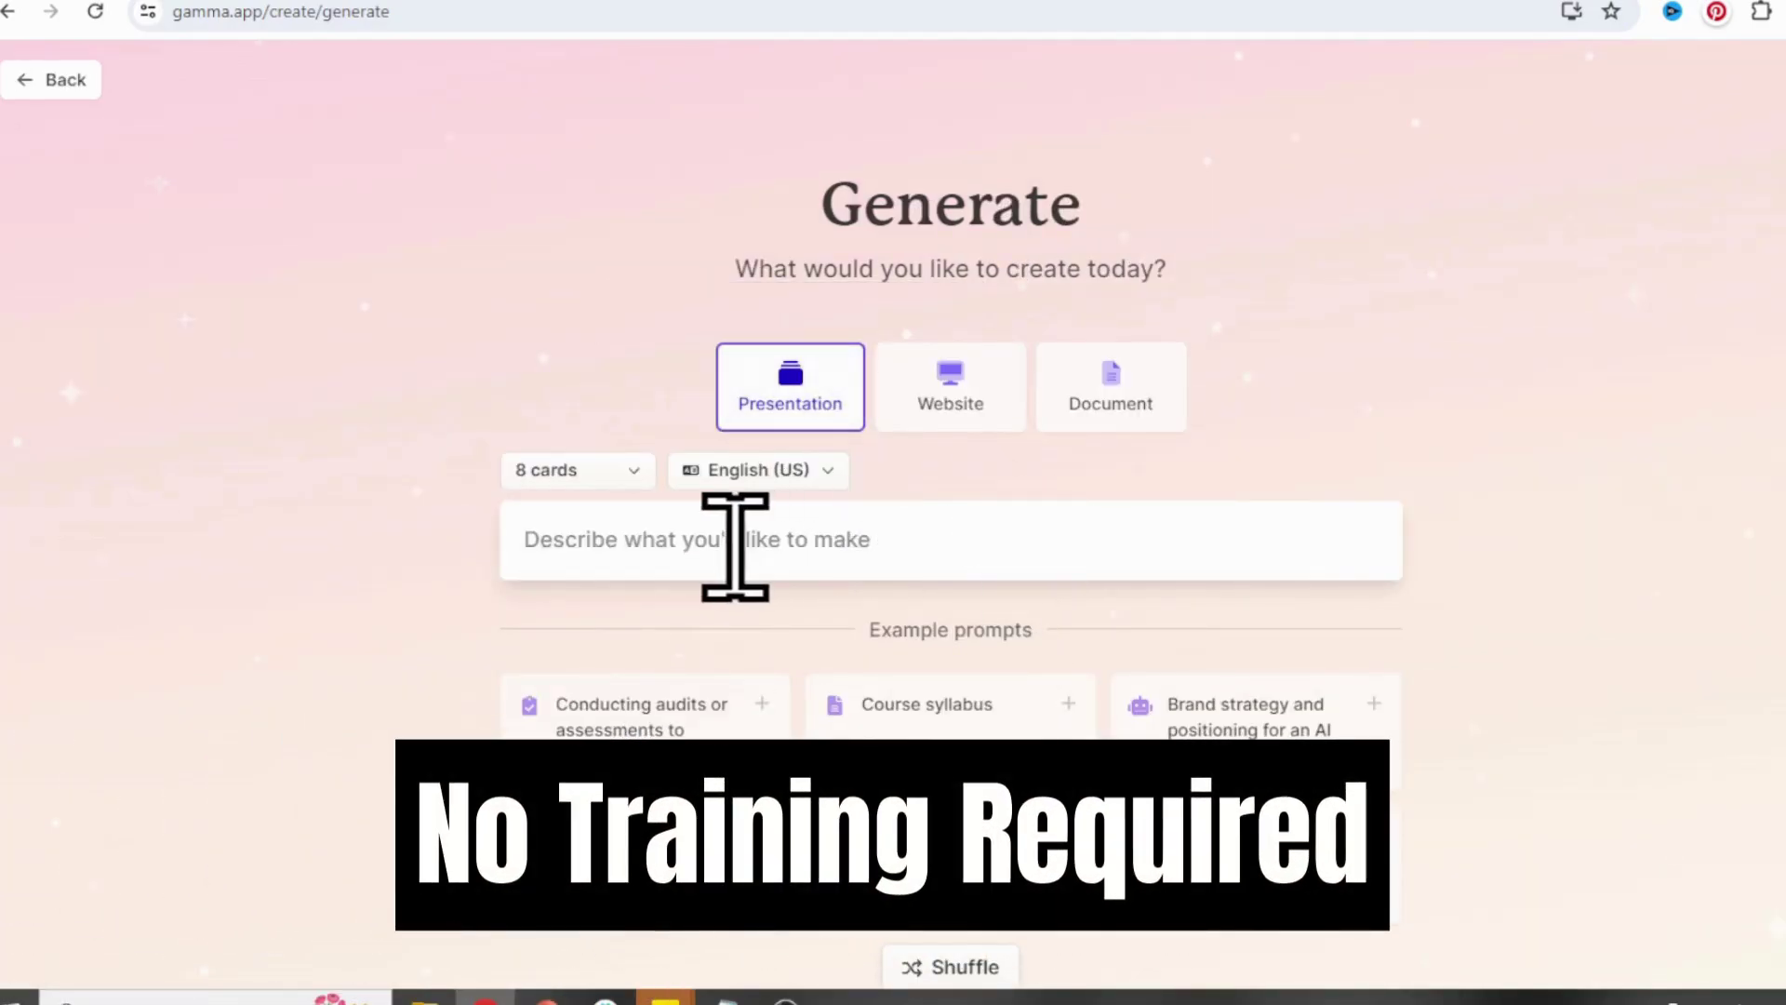
left_click(625, 476)
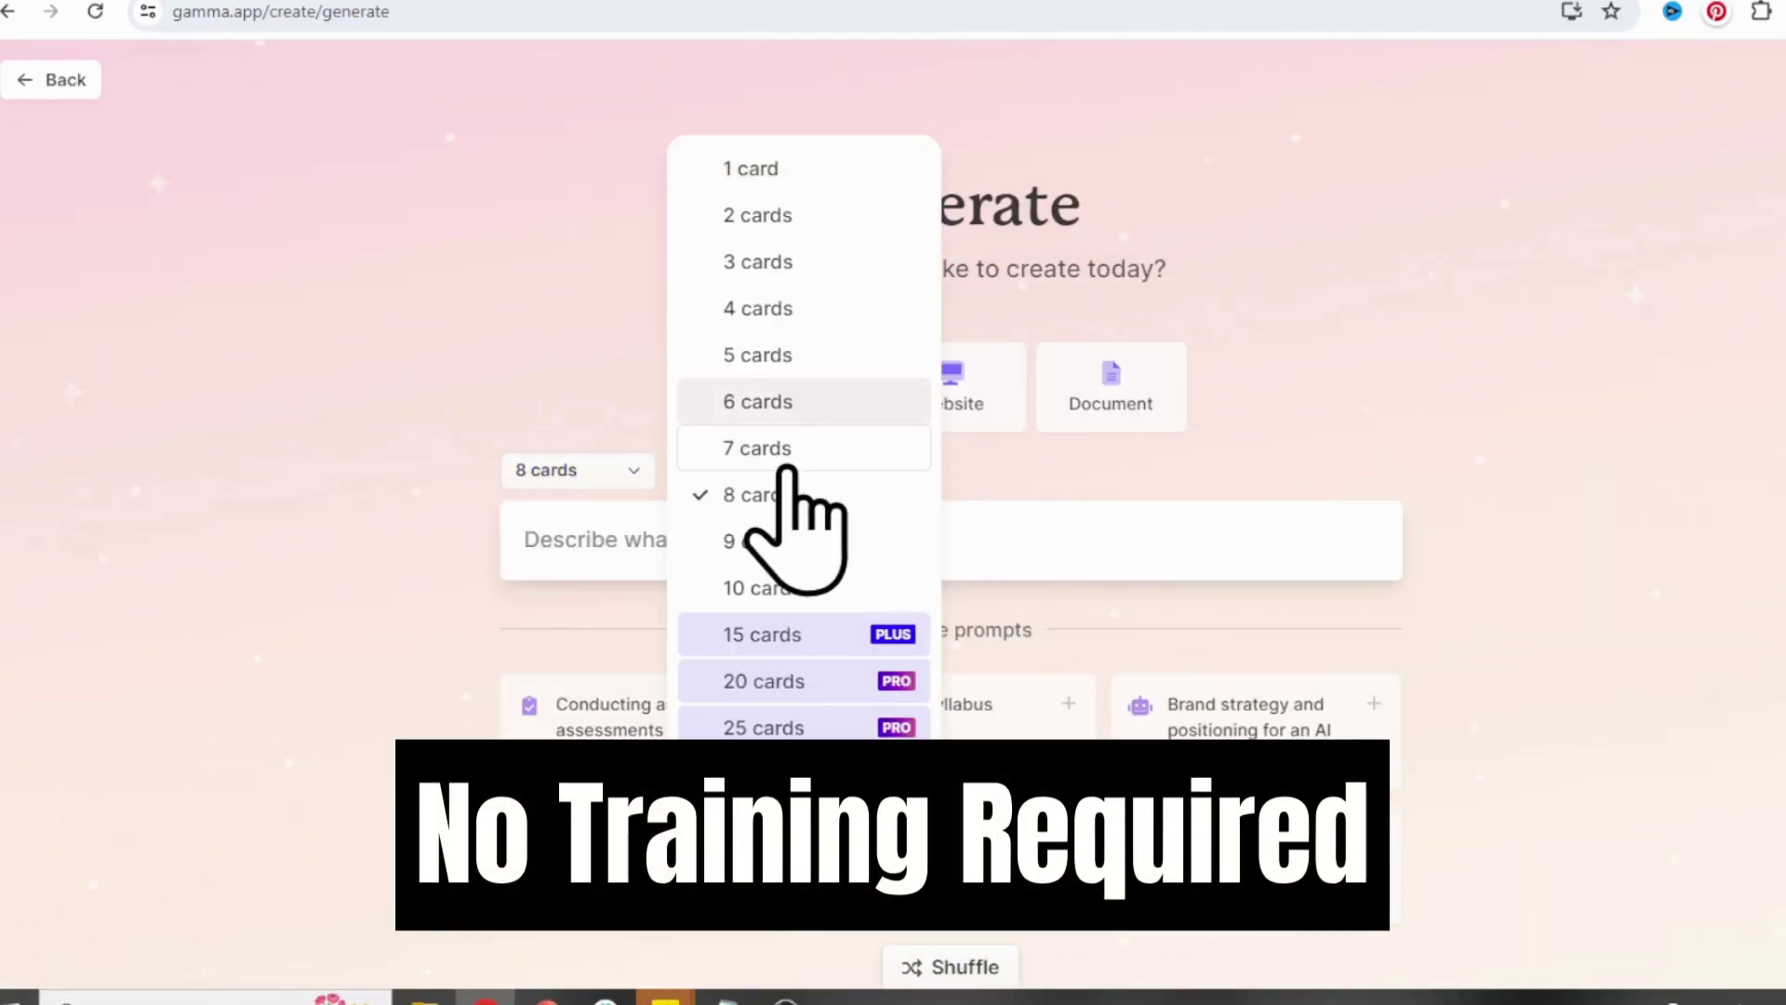
left_click(843, 496)
left_click(831, 476)
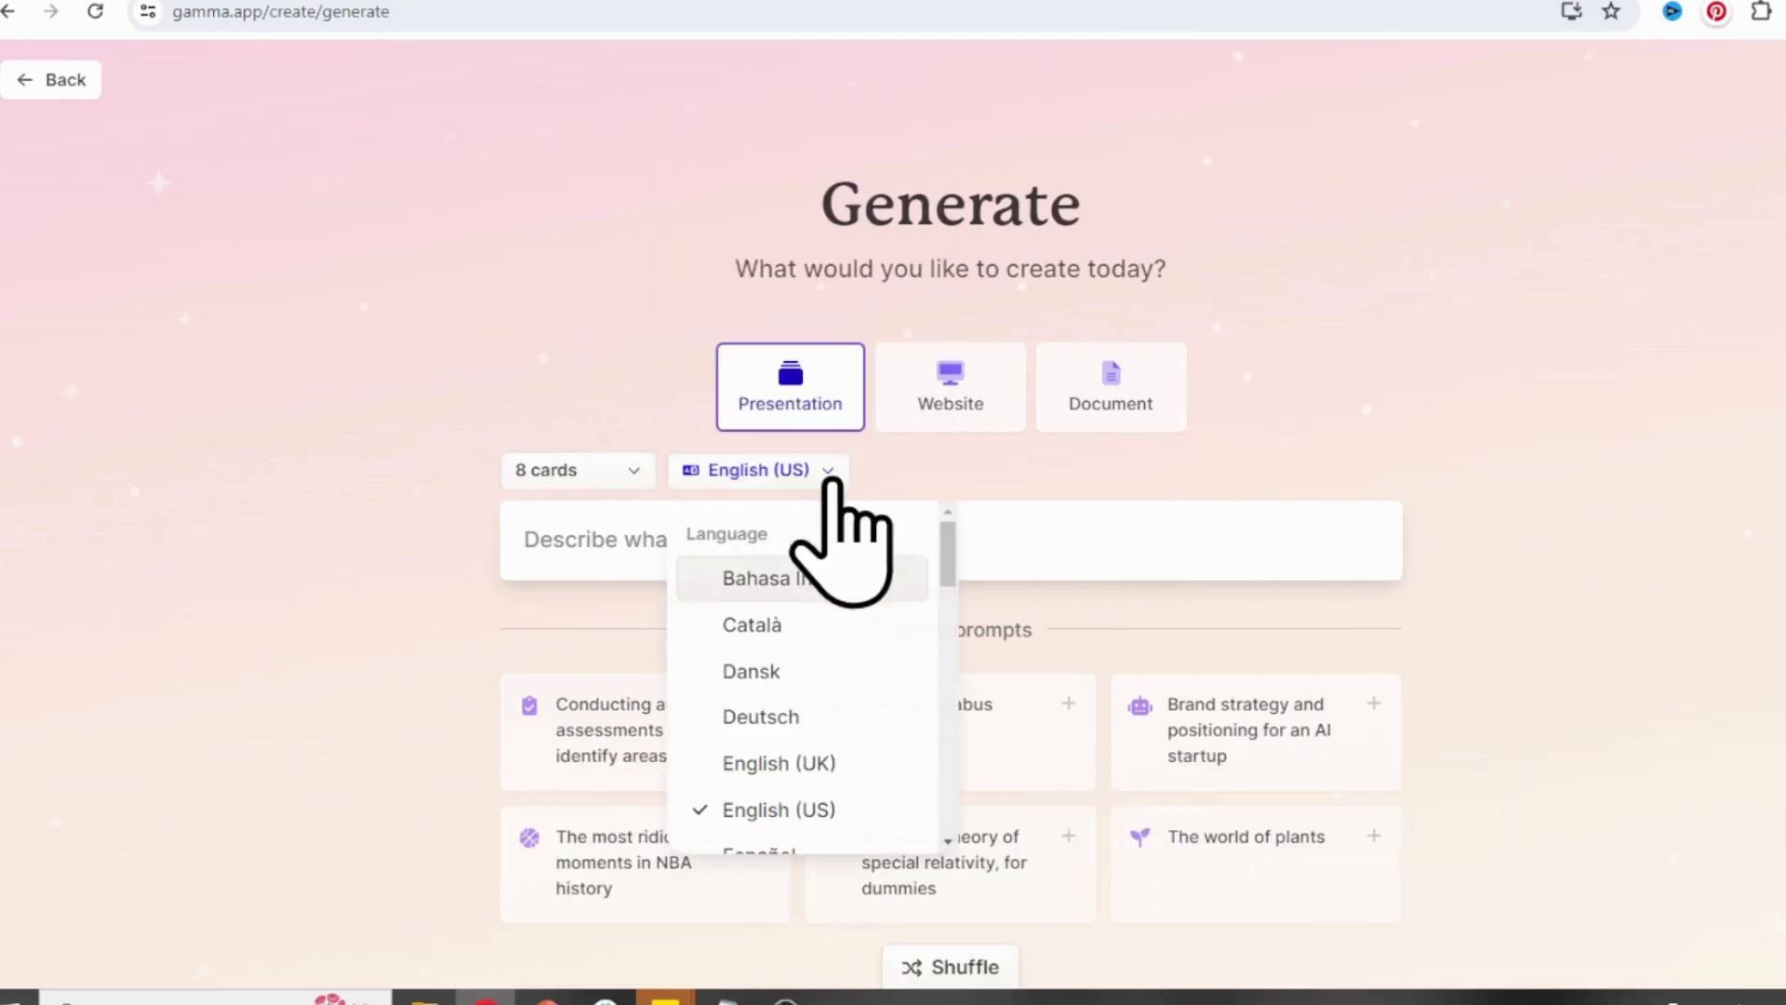
scroll(856, 632, "down", 2)
scroll(857, 696, "down", 8)
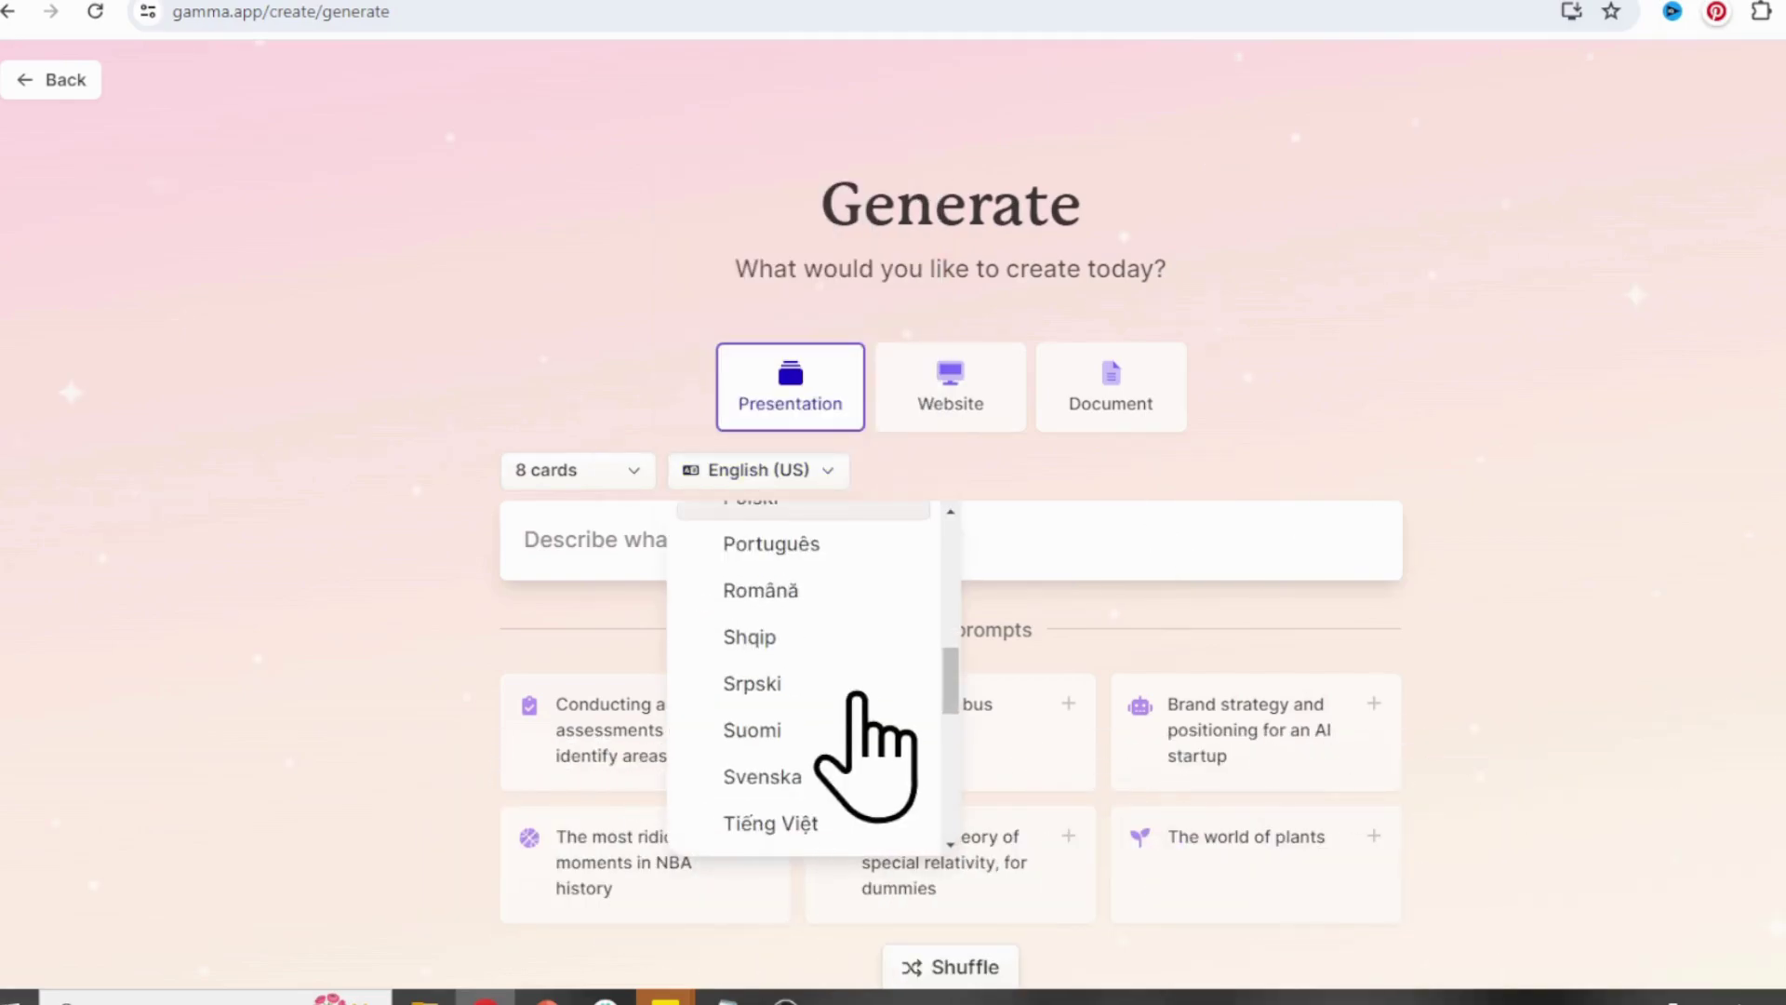
key("Escape")
left_click(942, 544)
type("5 best ways to improve the velocity of the team using the scrum framework")
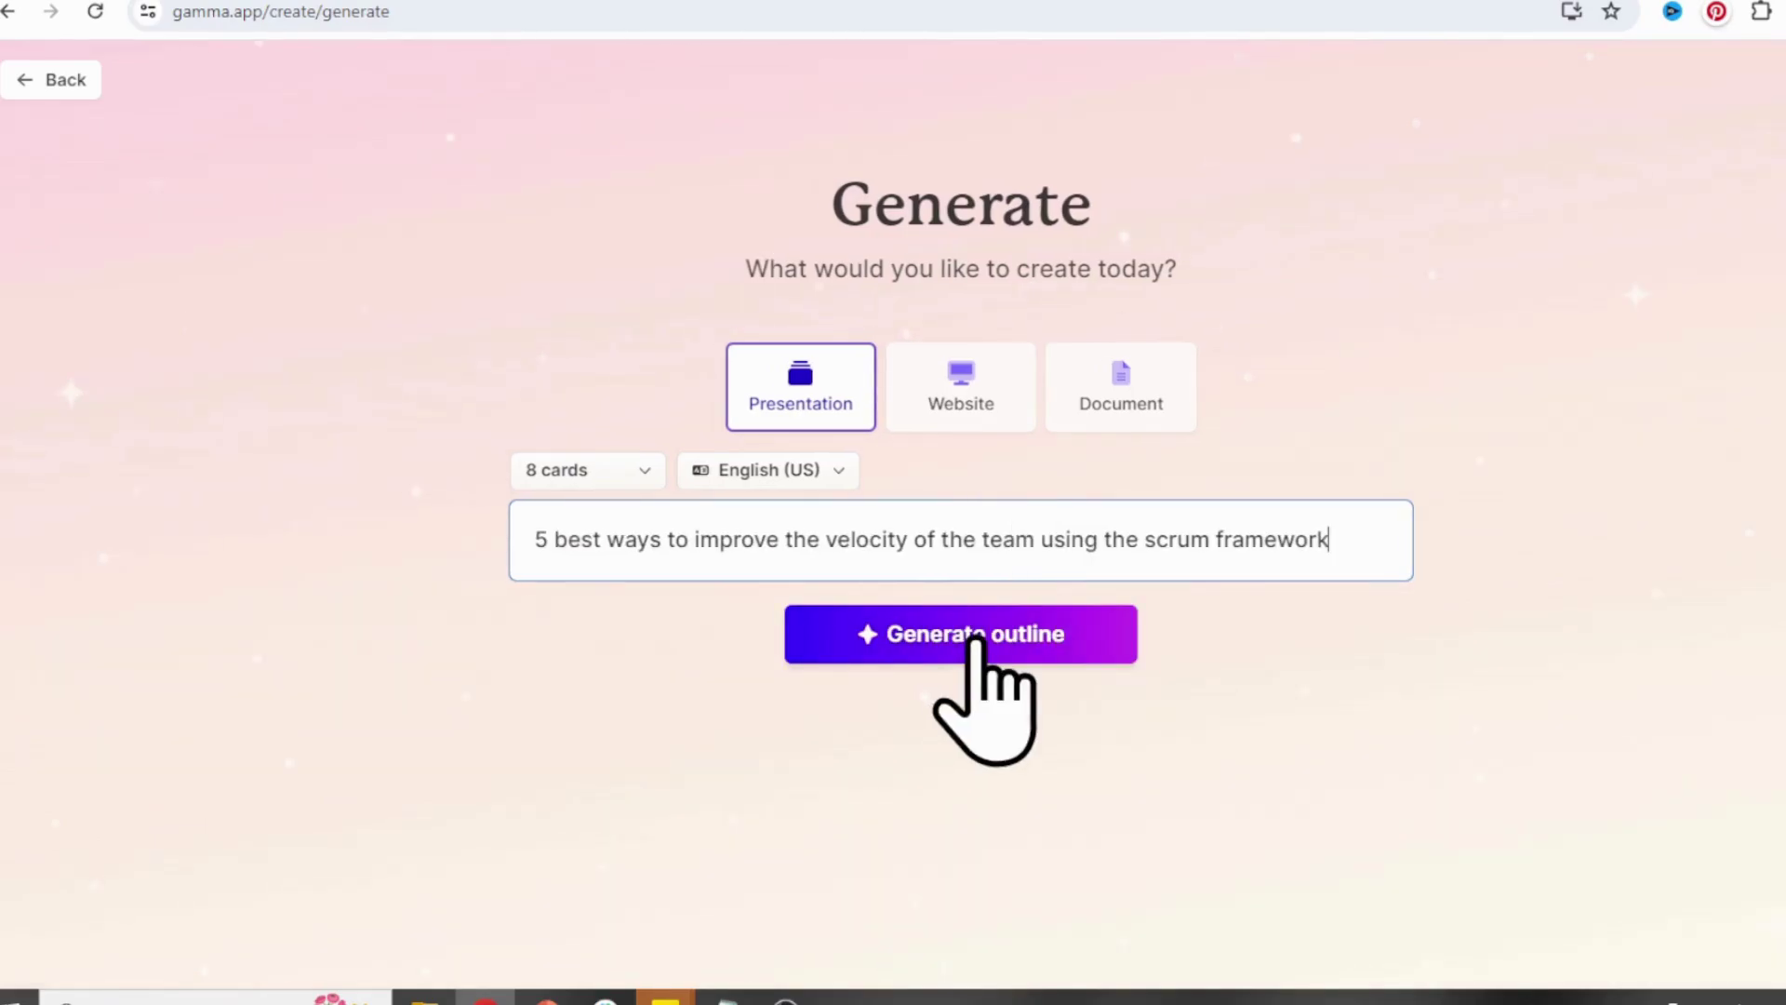
Step: Generate and review the 8-card outline, from Introduction to Conclusion, then continue to themes
left_click(977, 642)
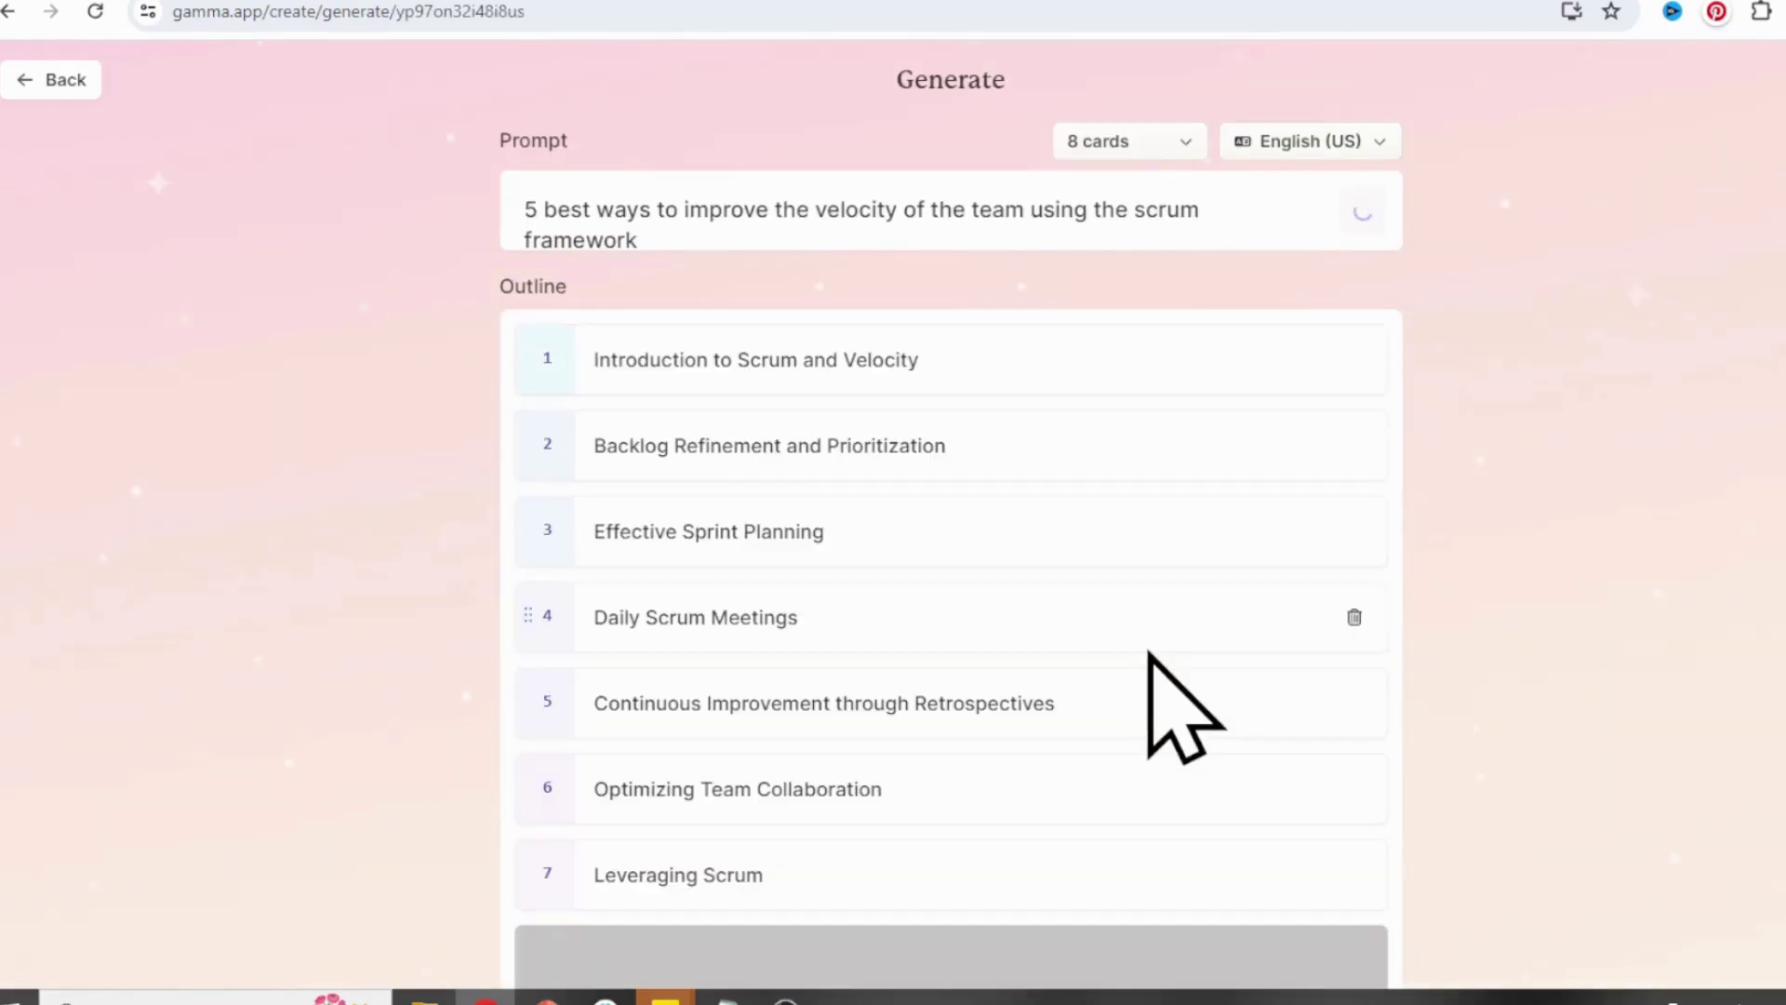
scroll(949, 447, "down", 1)
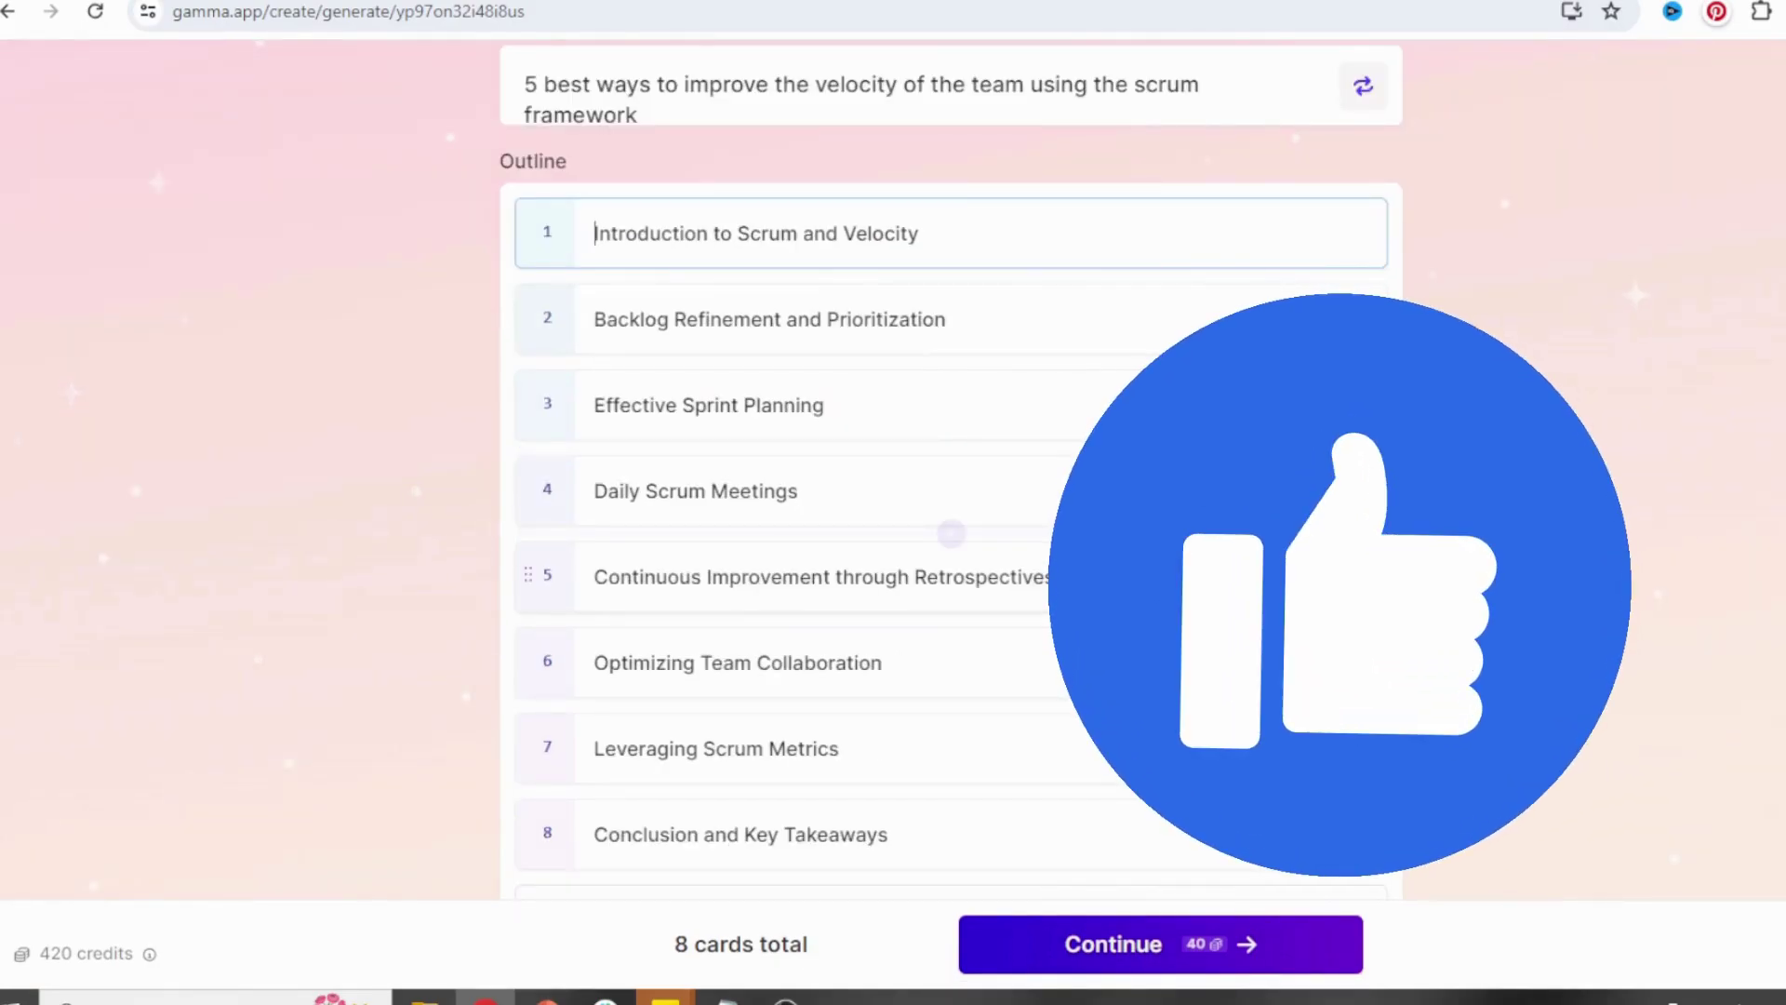
scroll(948, 702, "down", 1)
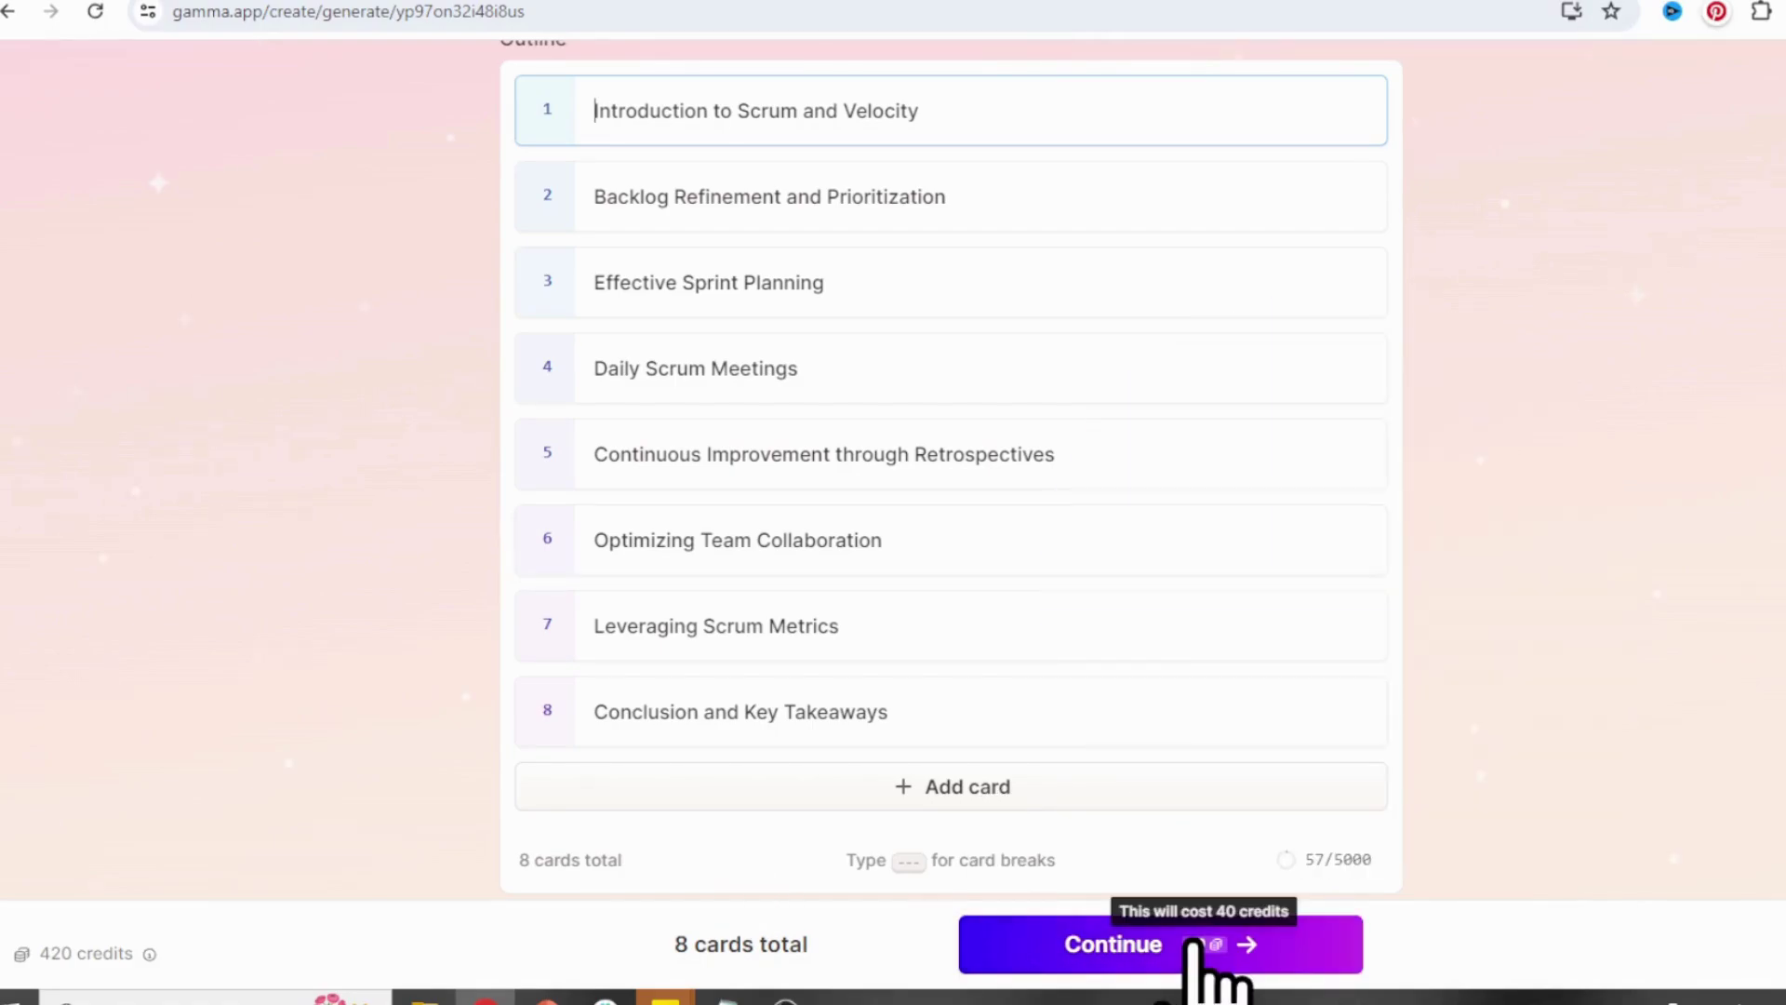
left_click(1194, 947)
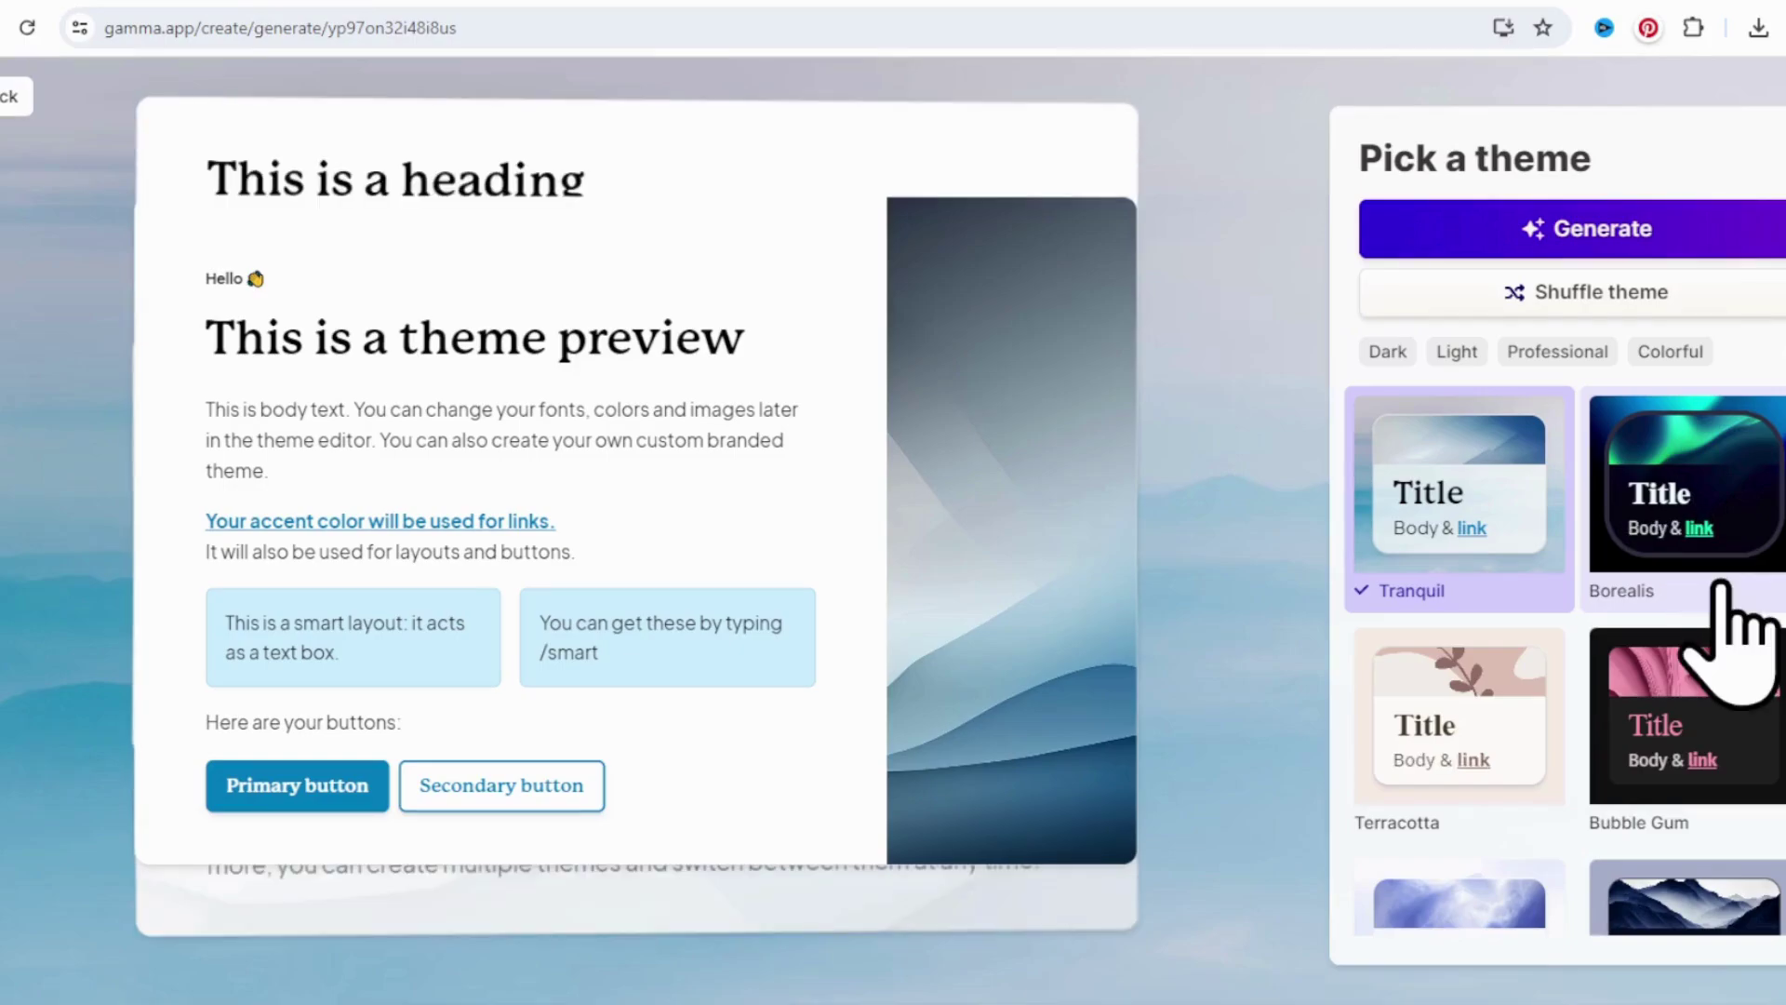
Step: Keep the Tranquil theme and generate the 'Improving Team Velocity with Scrum' deck
scroll(1705, 522, "down", 4)
scroll(1722, 586, "down", 3)
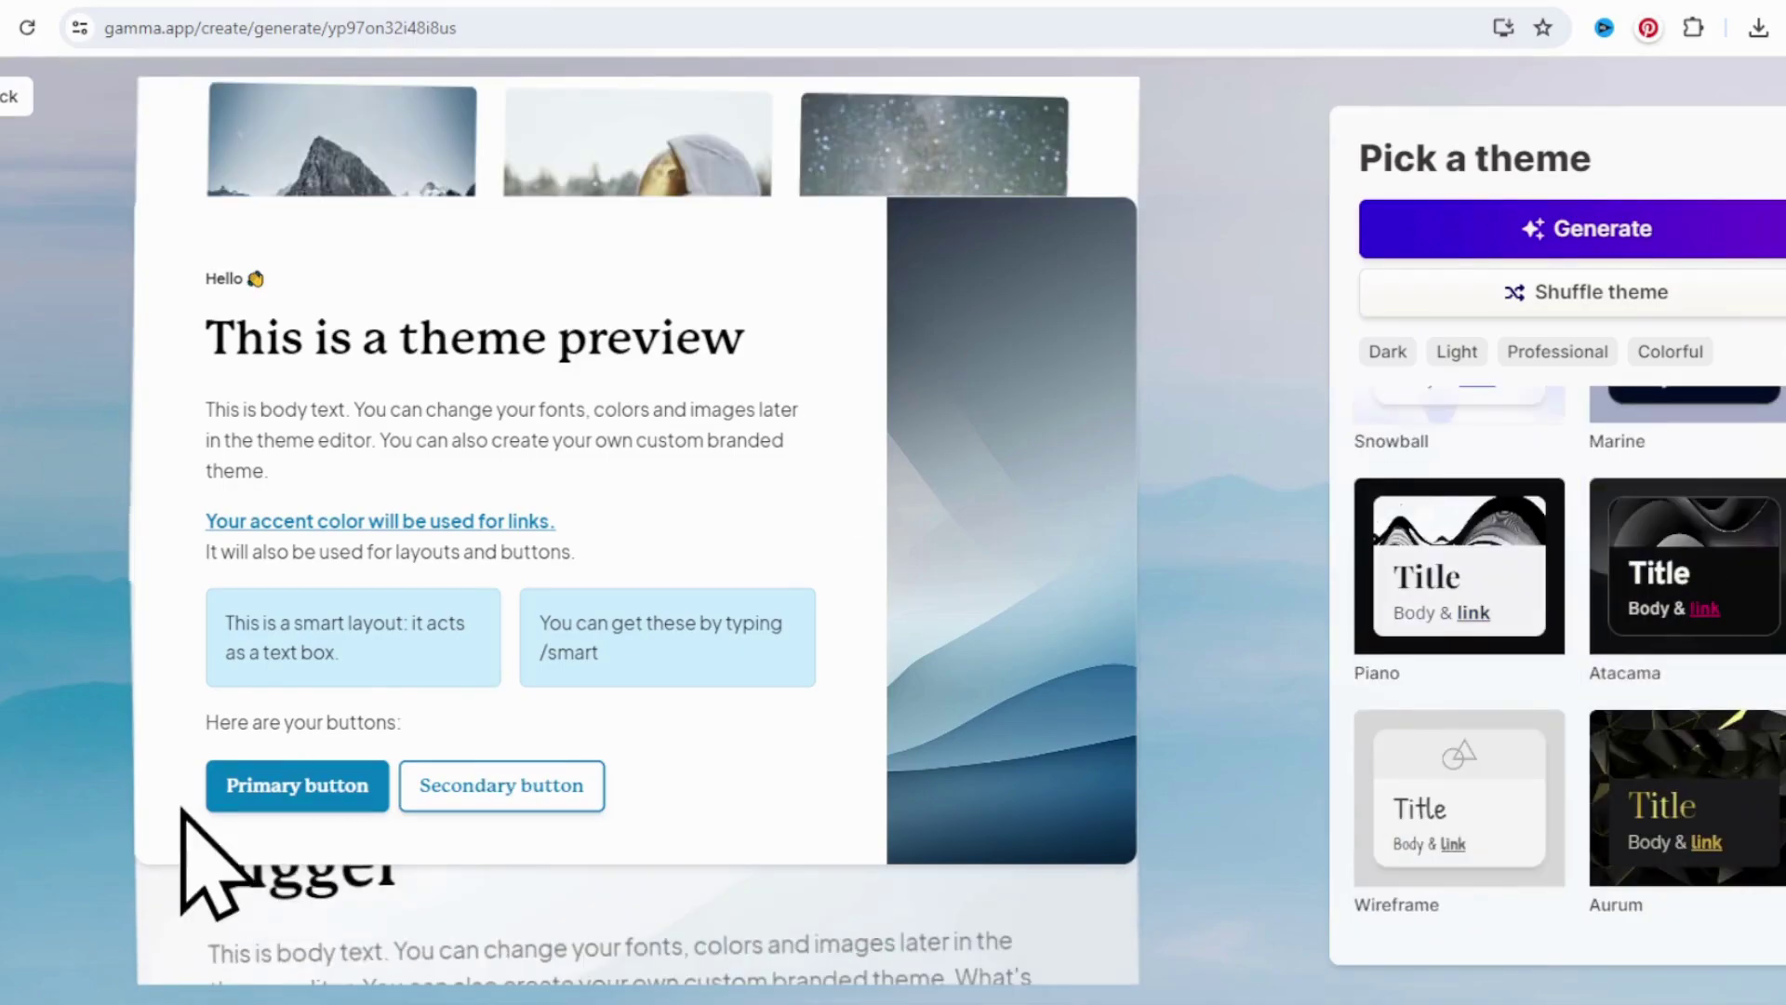
left_click(1647, 223)
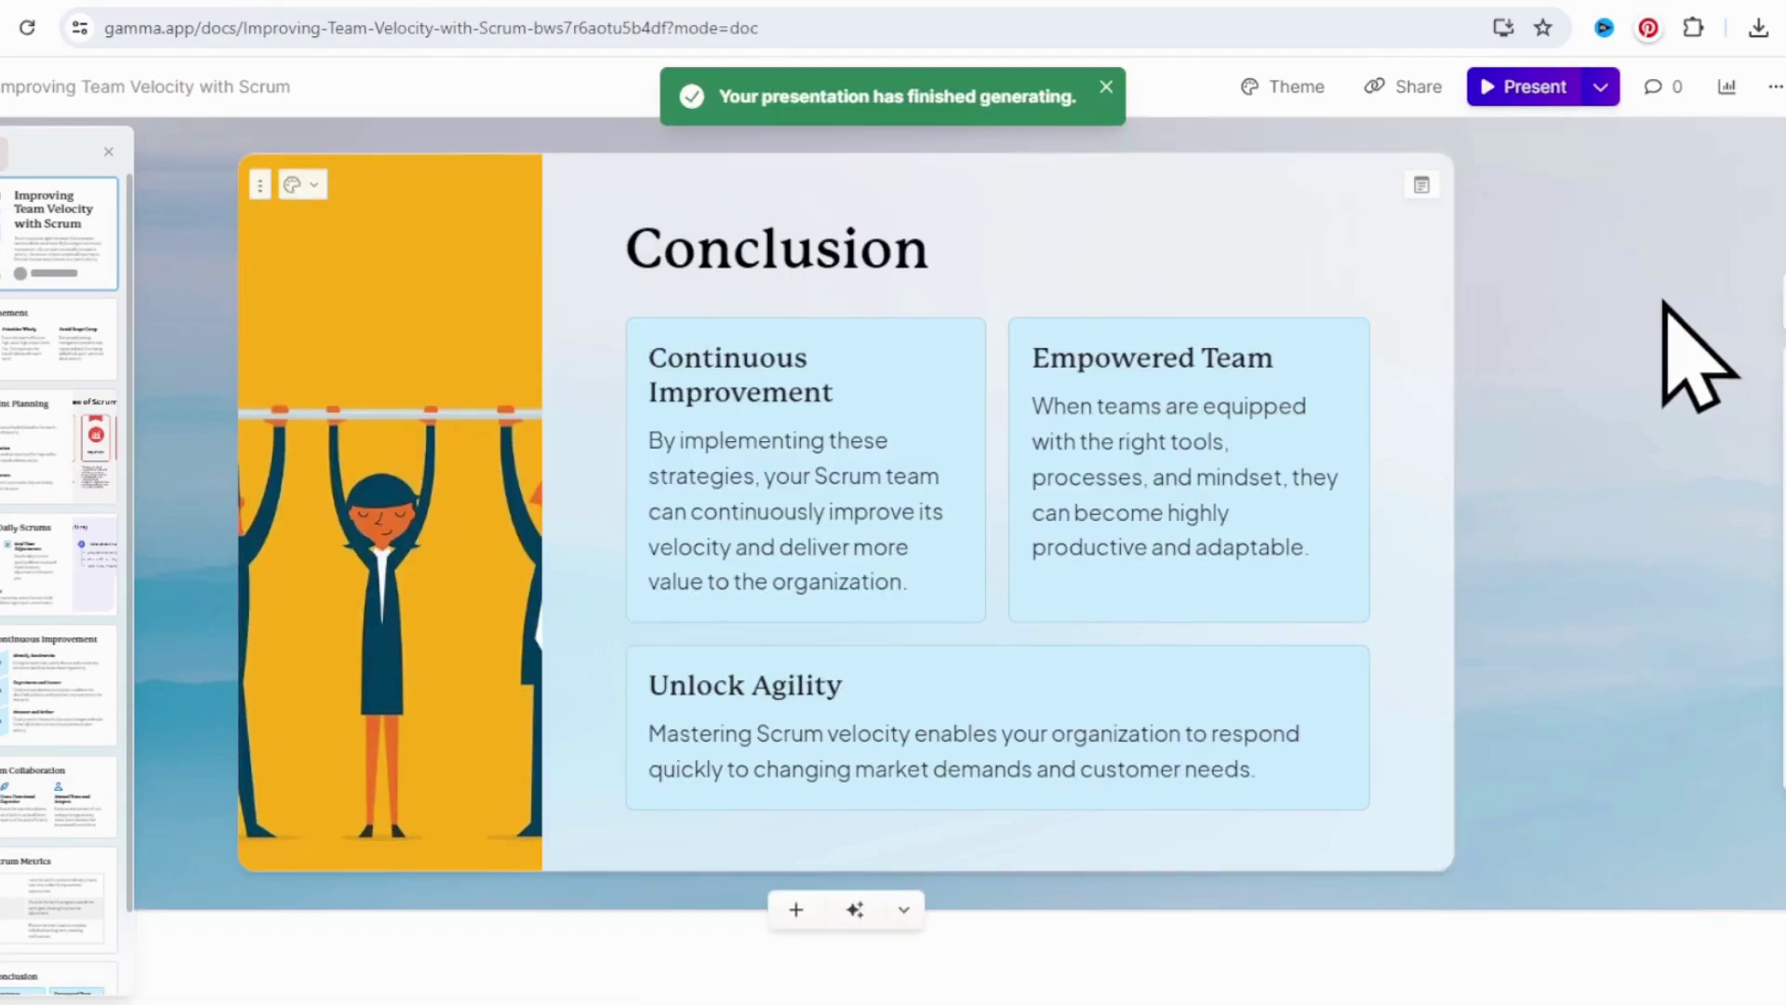
Step: Delete the author byline and last-edited line from the title card
scroll(1540, 354, "up", 15)
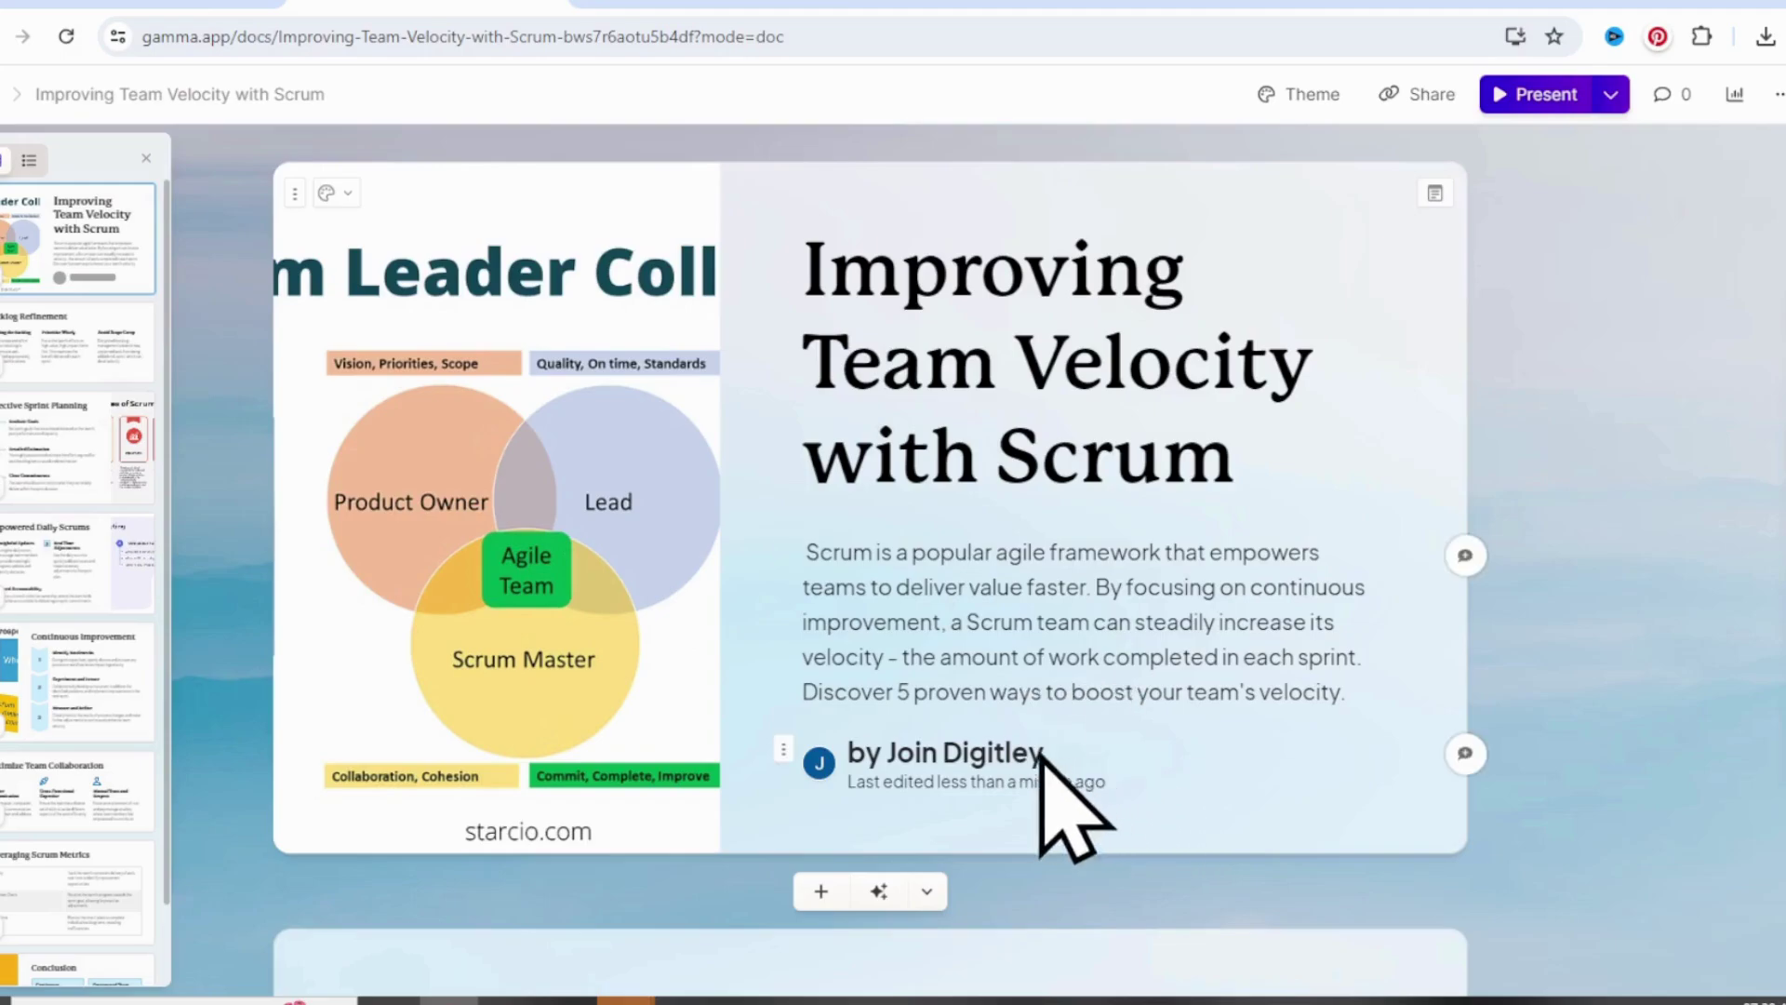
left_click(977, 756)
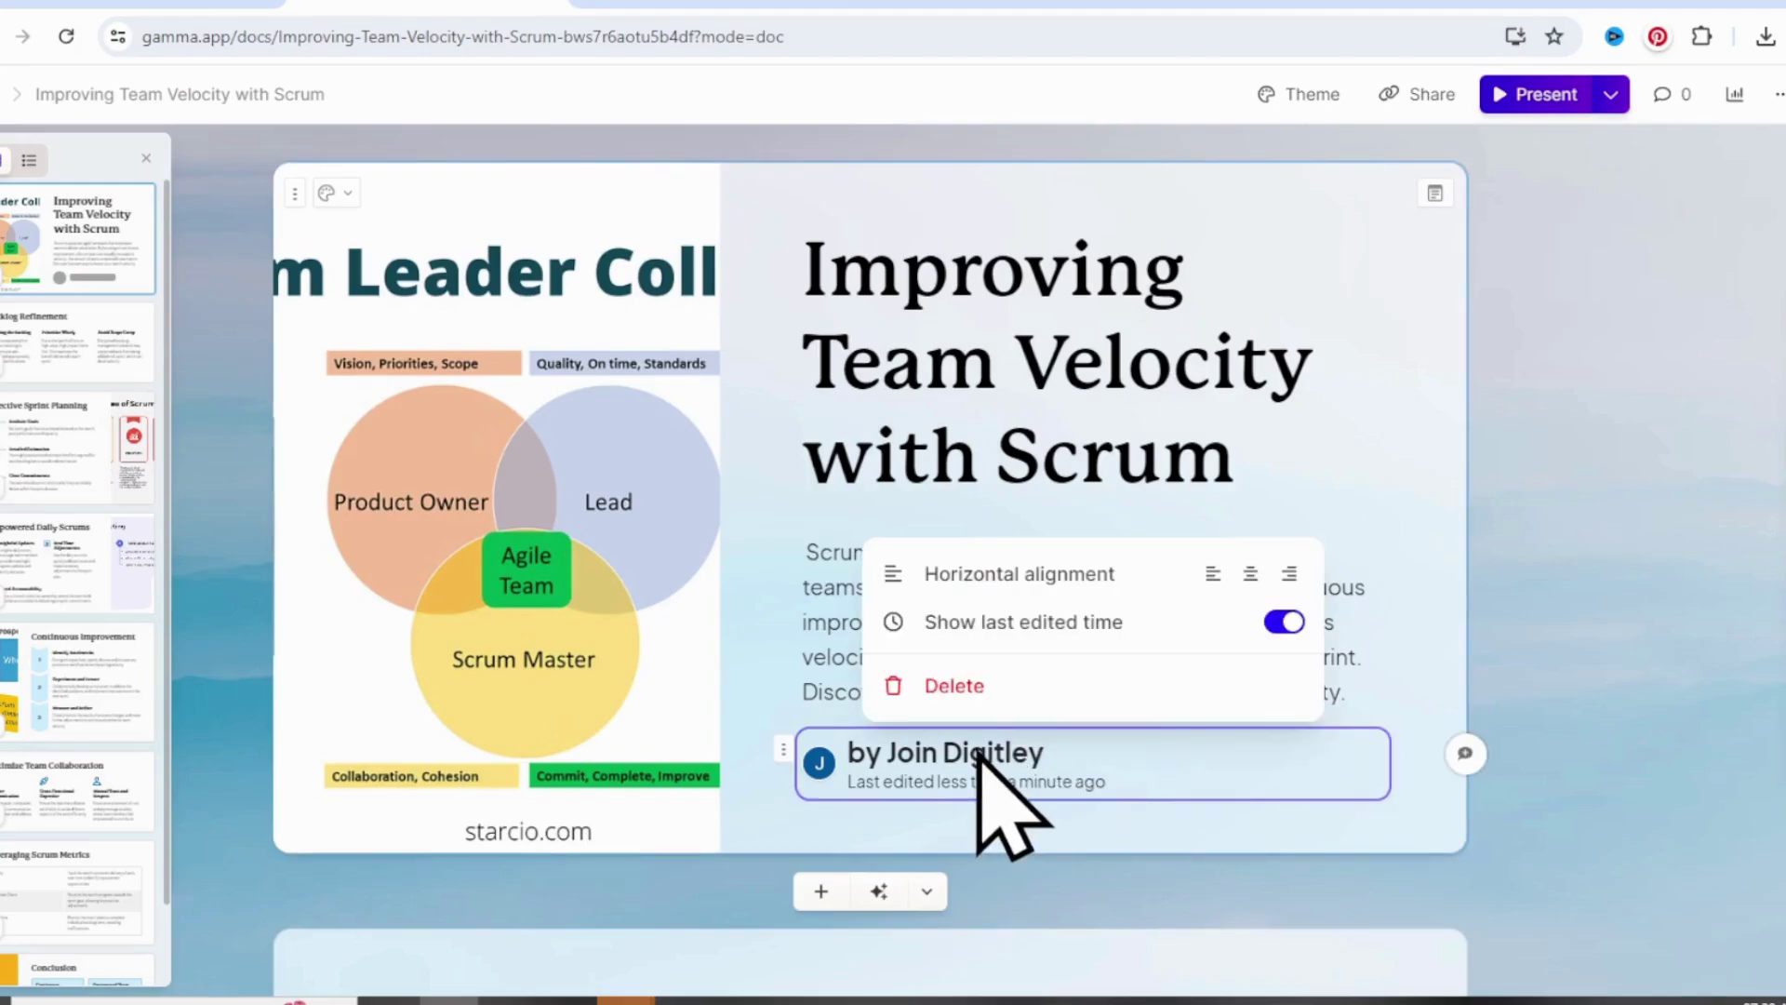
left_click(975, 693)
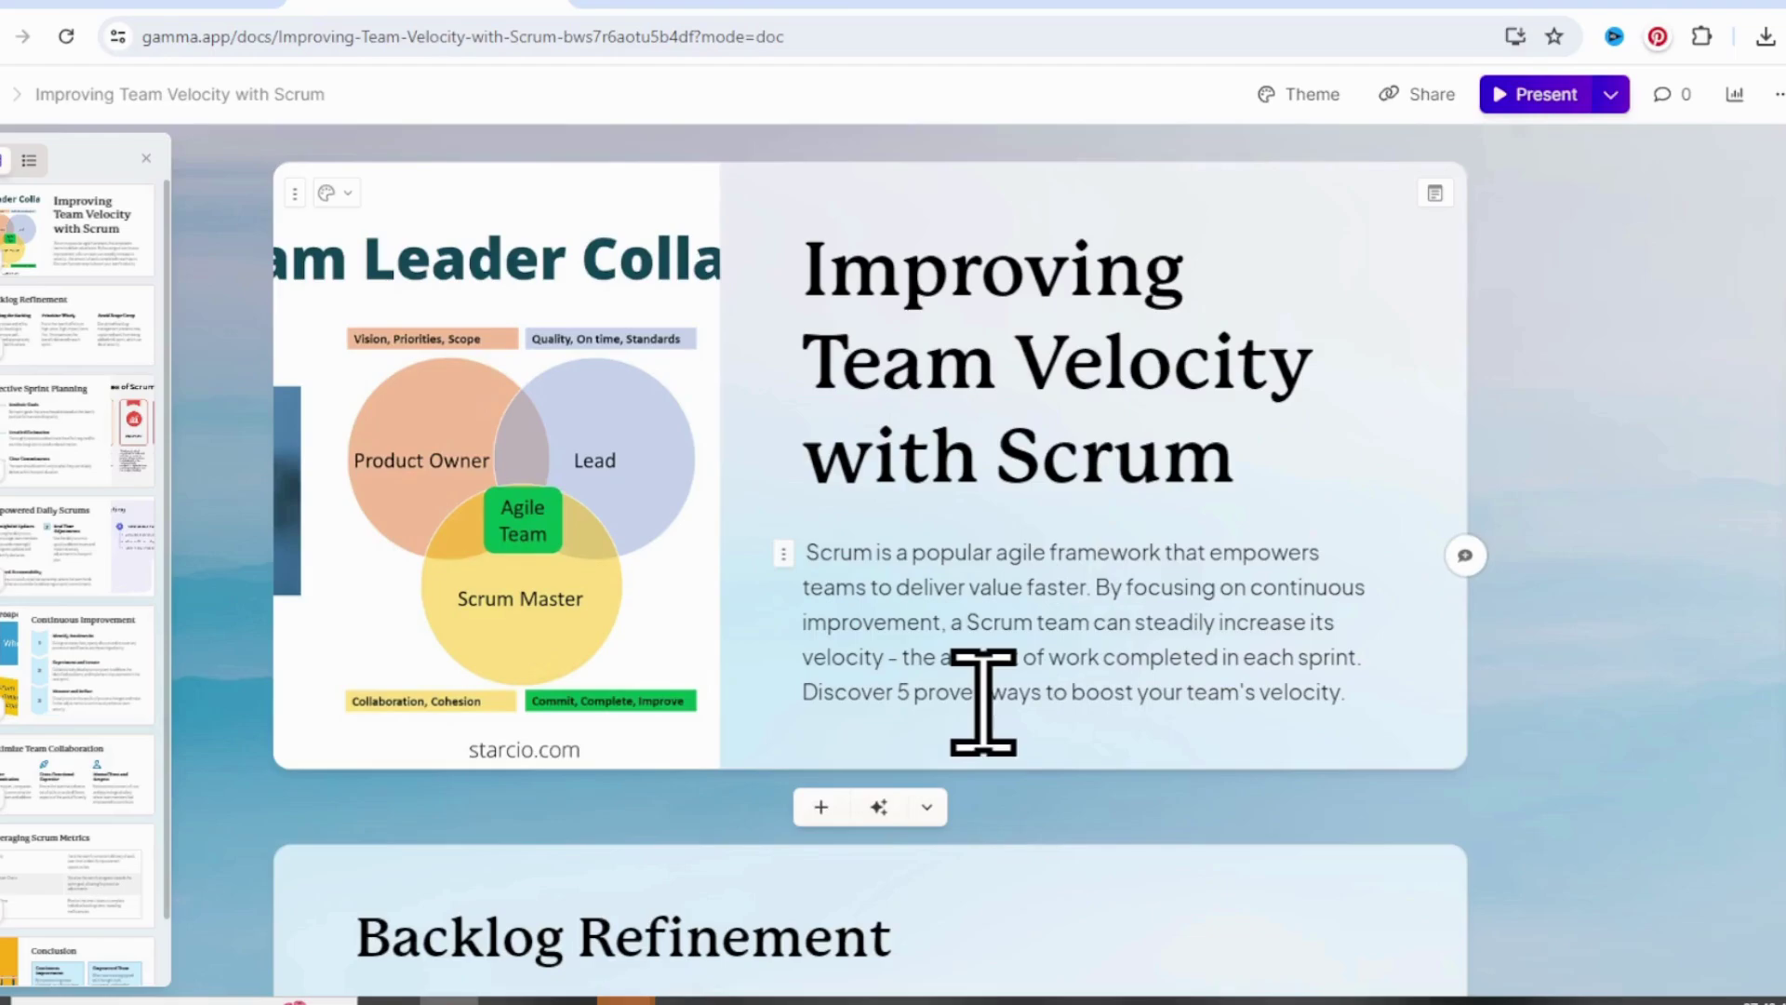
Step: Try Surprise me and Fit image on the cover image, then remove the accent image
left_click(416, 416)
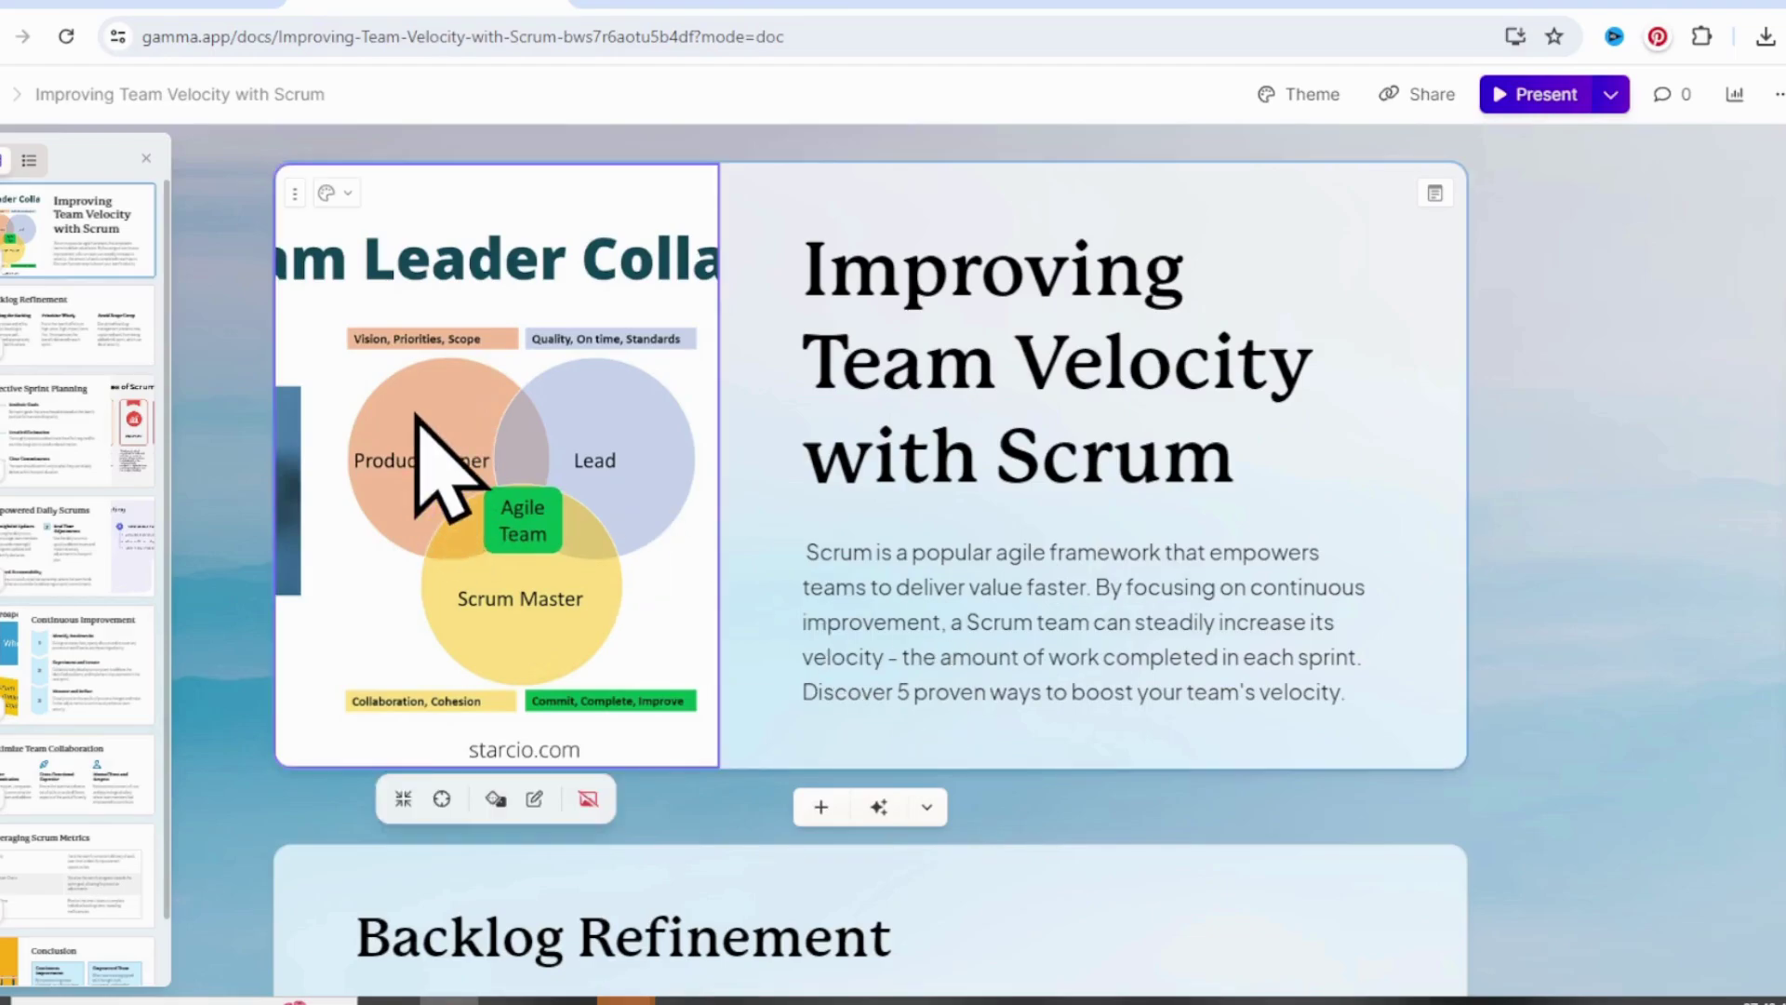
left_click(495, 800)
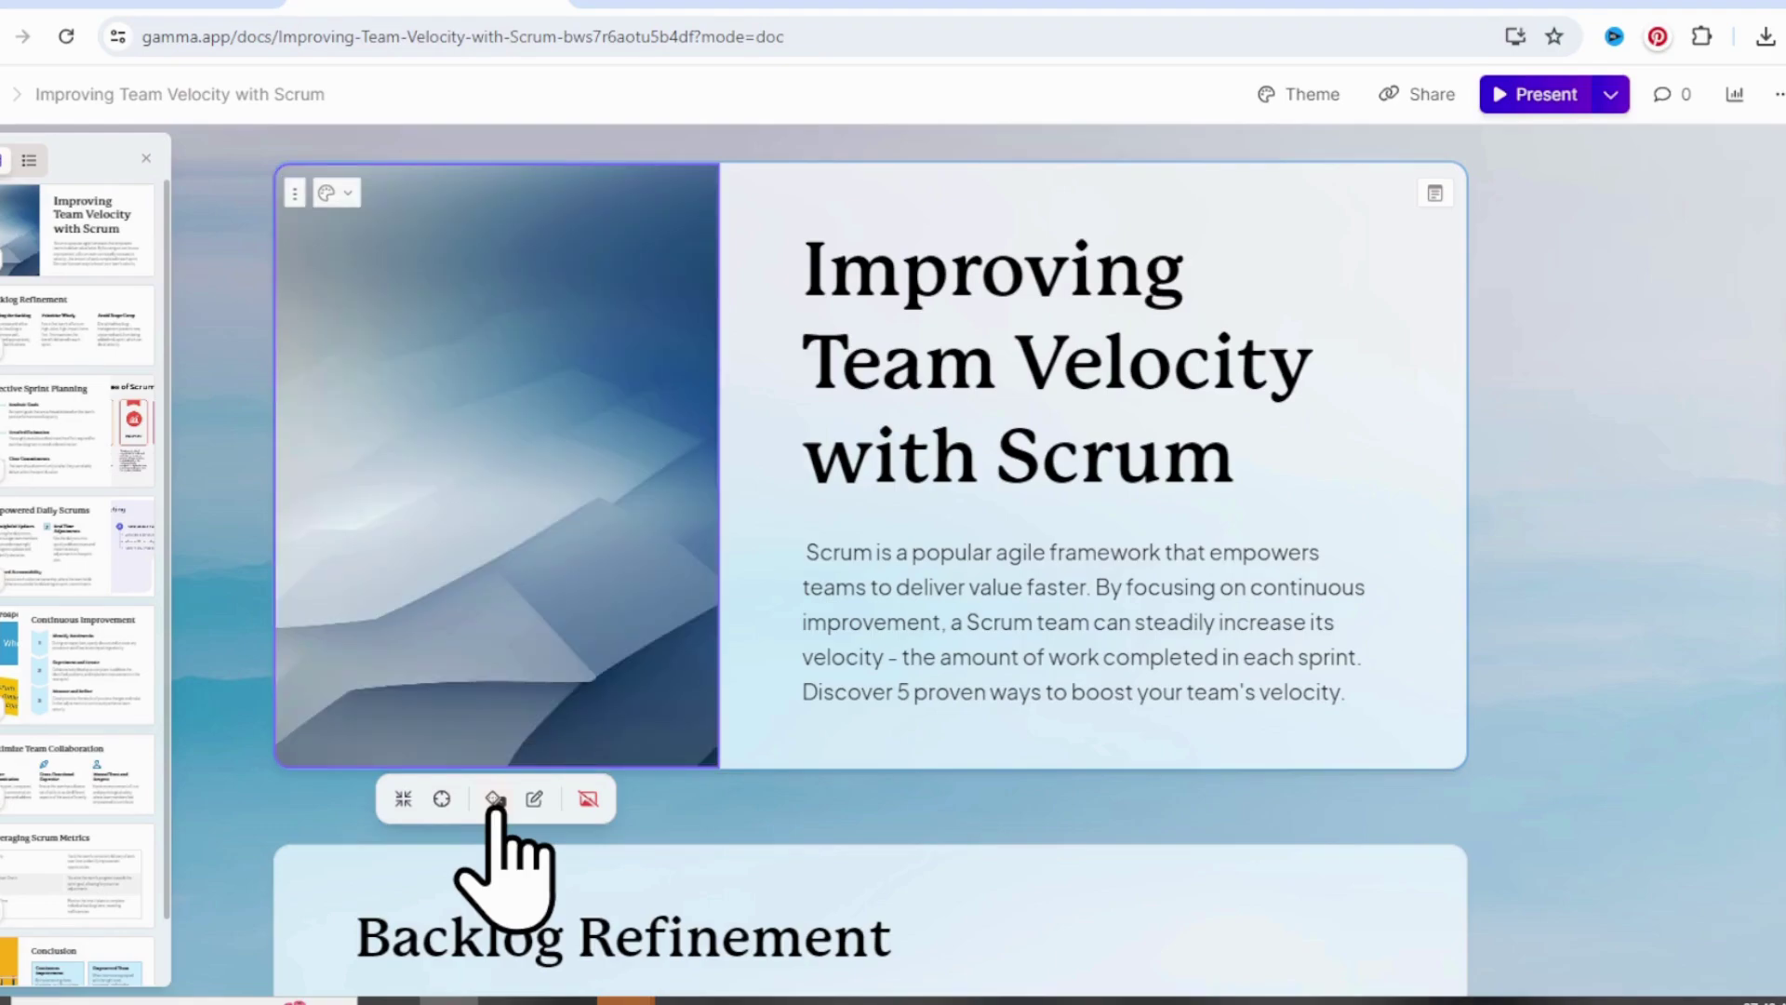
left_click(402, 798)
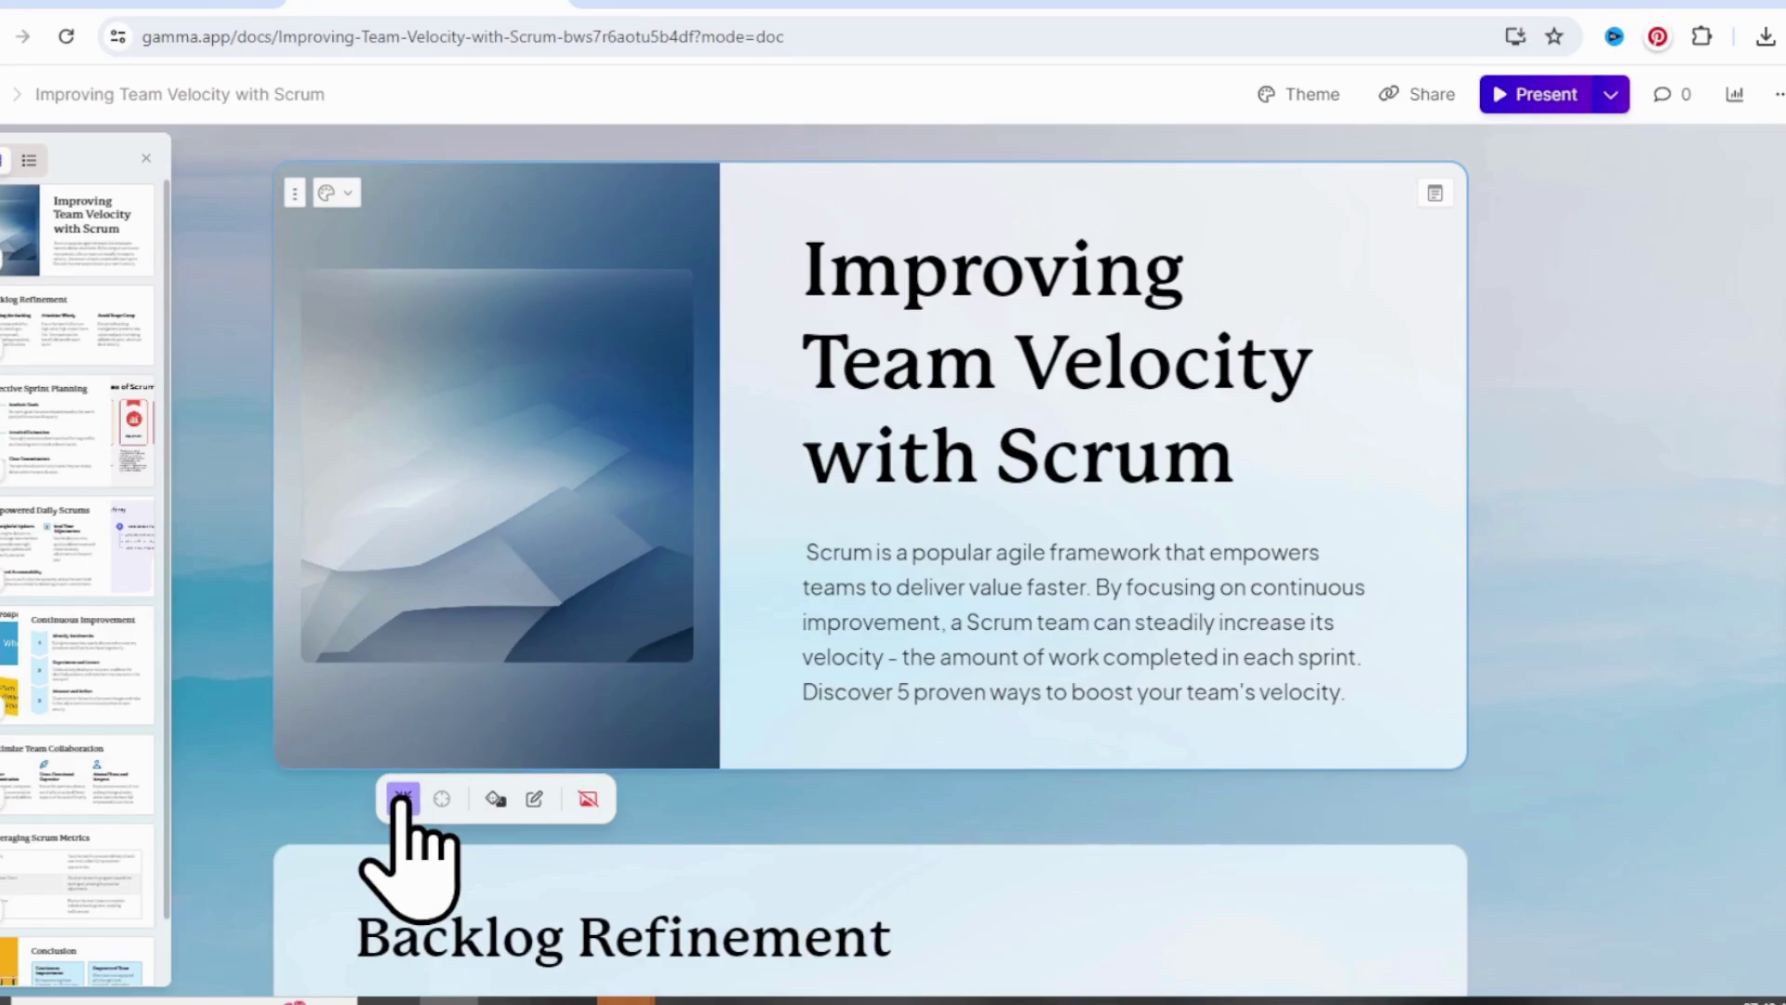
left_click(402, 798)
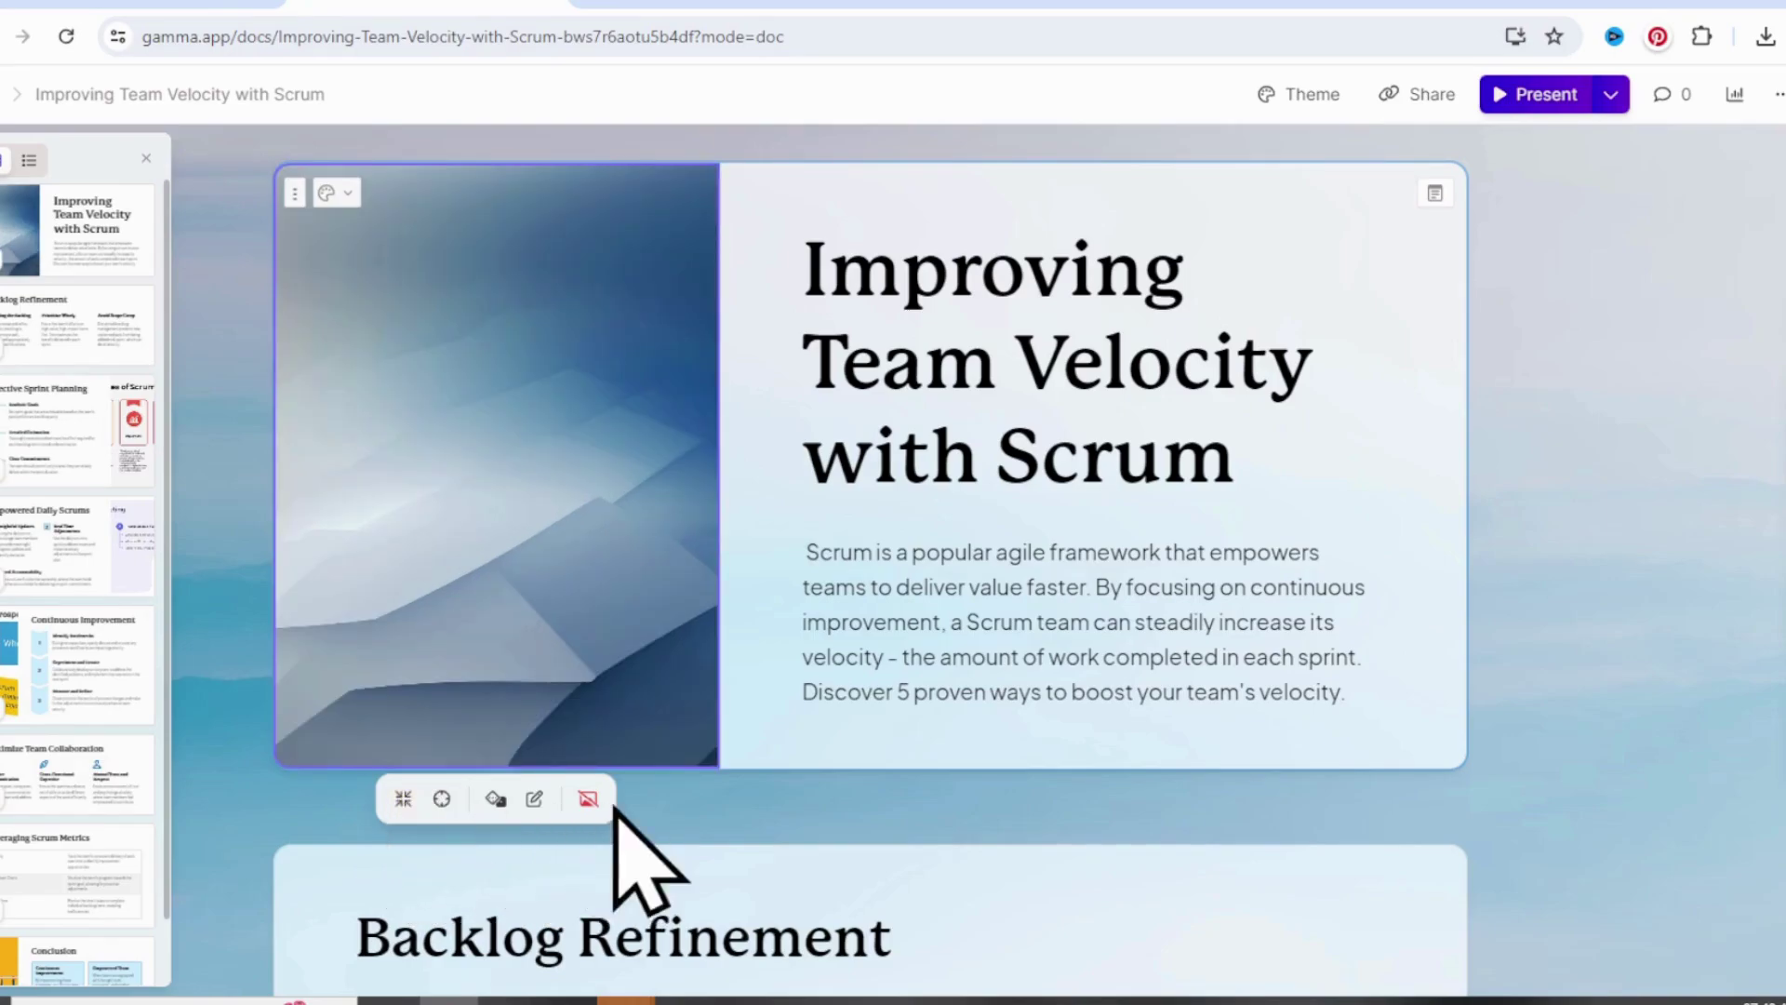
left_click(587, 800)
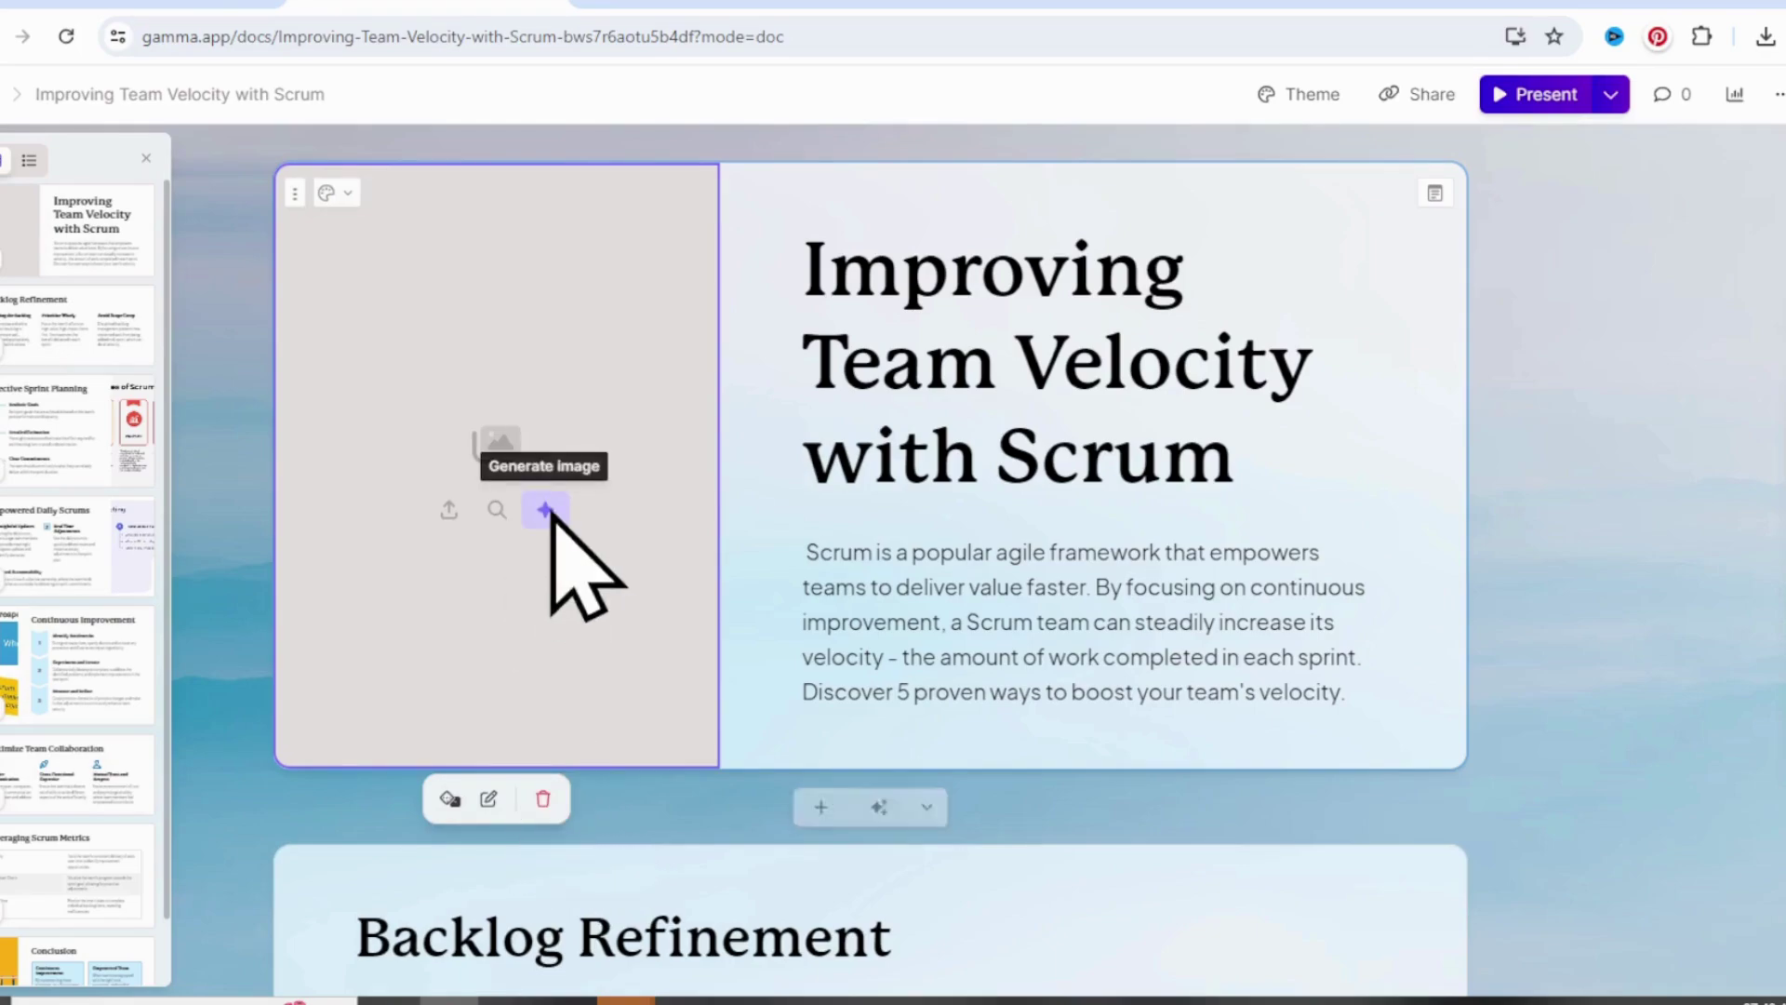
Step: Search web images for 'scrum' and place the Scrum cycle diagram in the title card
left_click(548, 510)
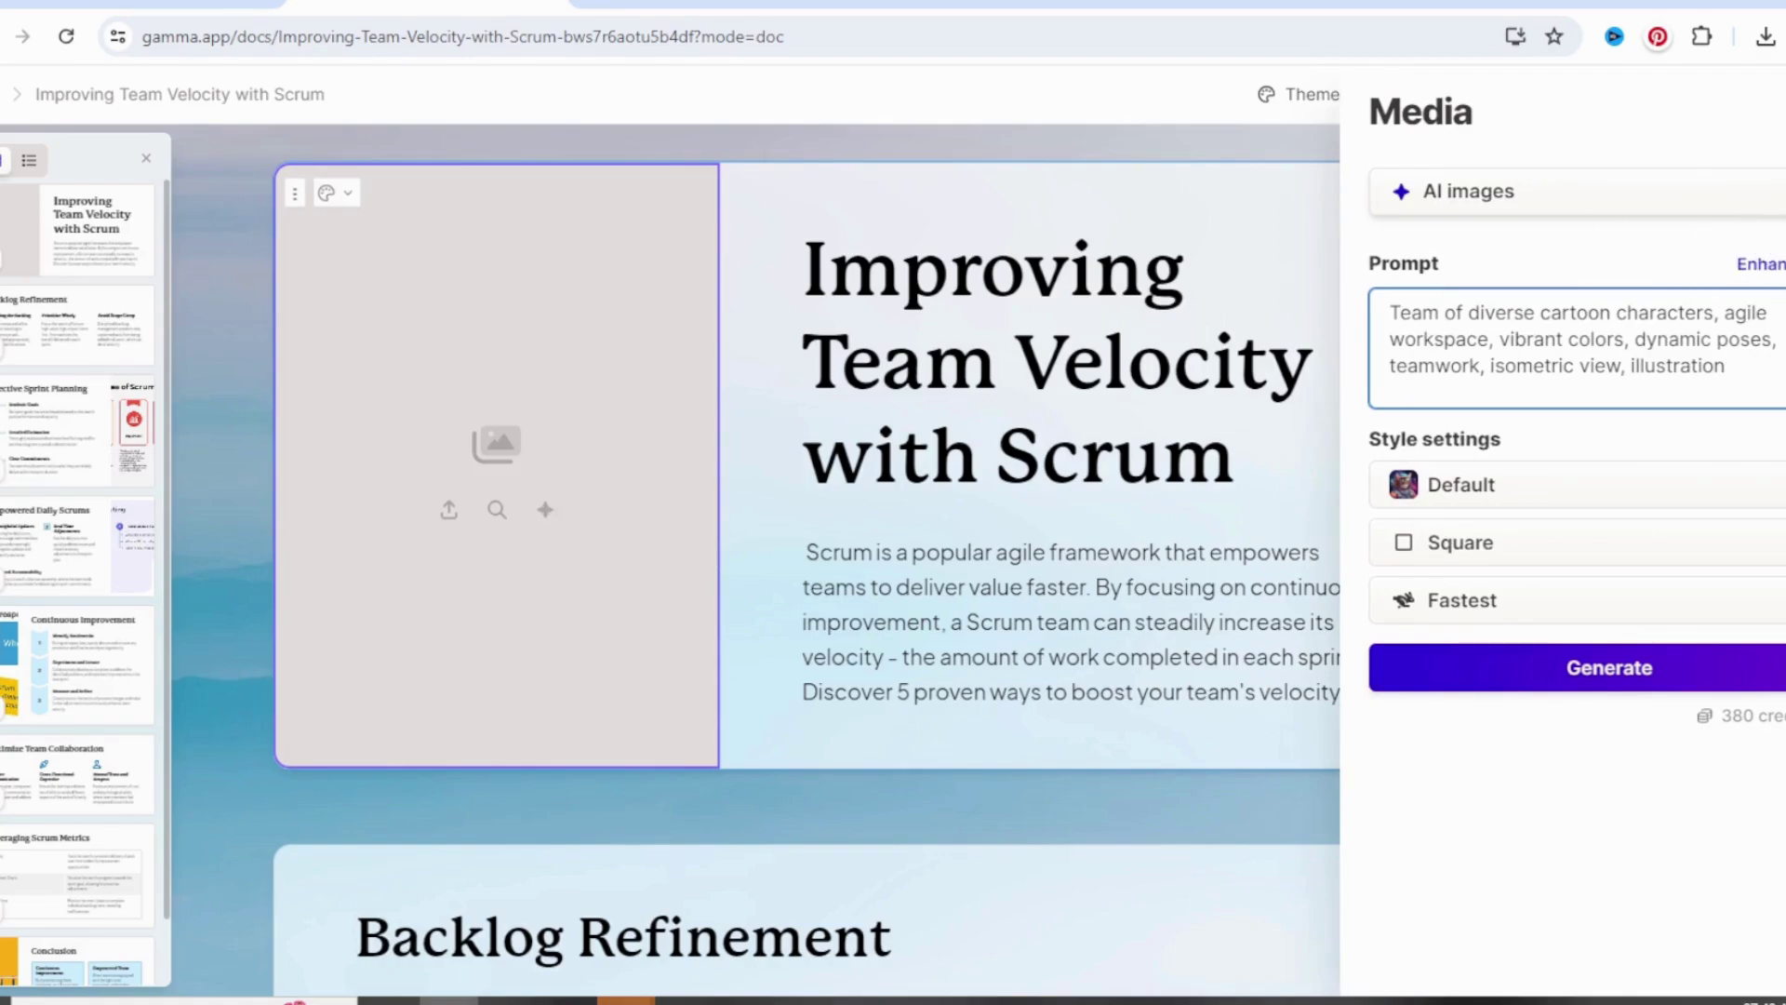
left_click(611, 530)
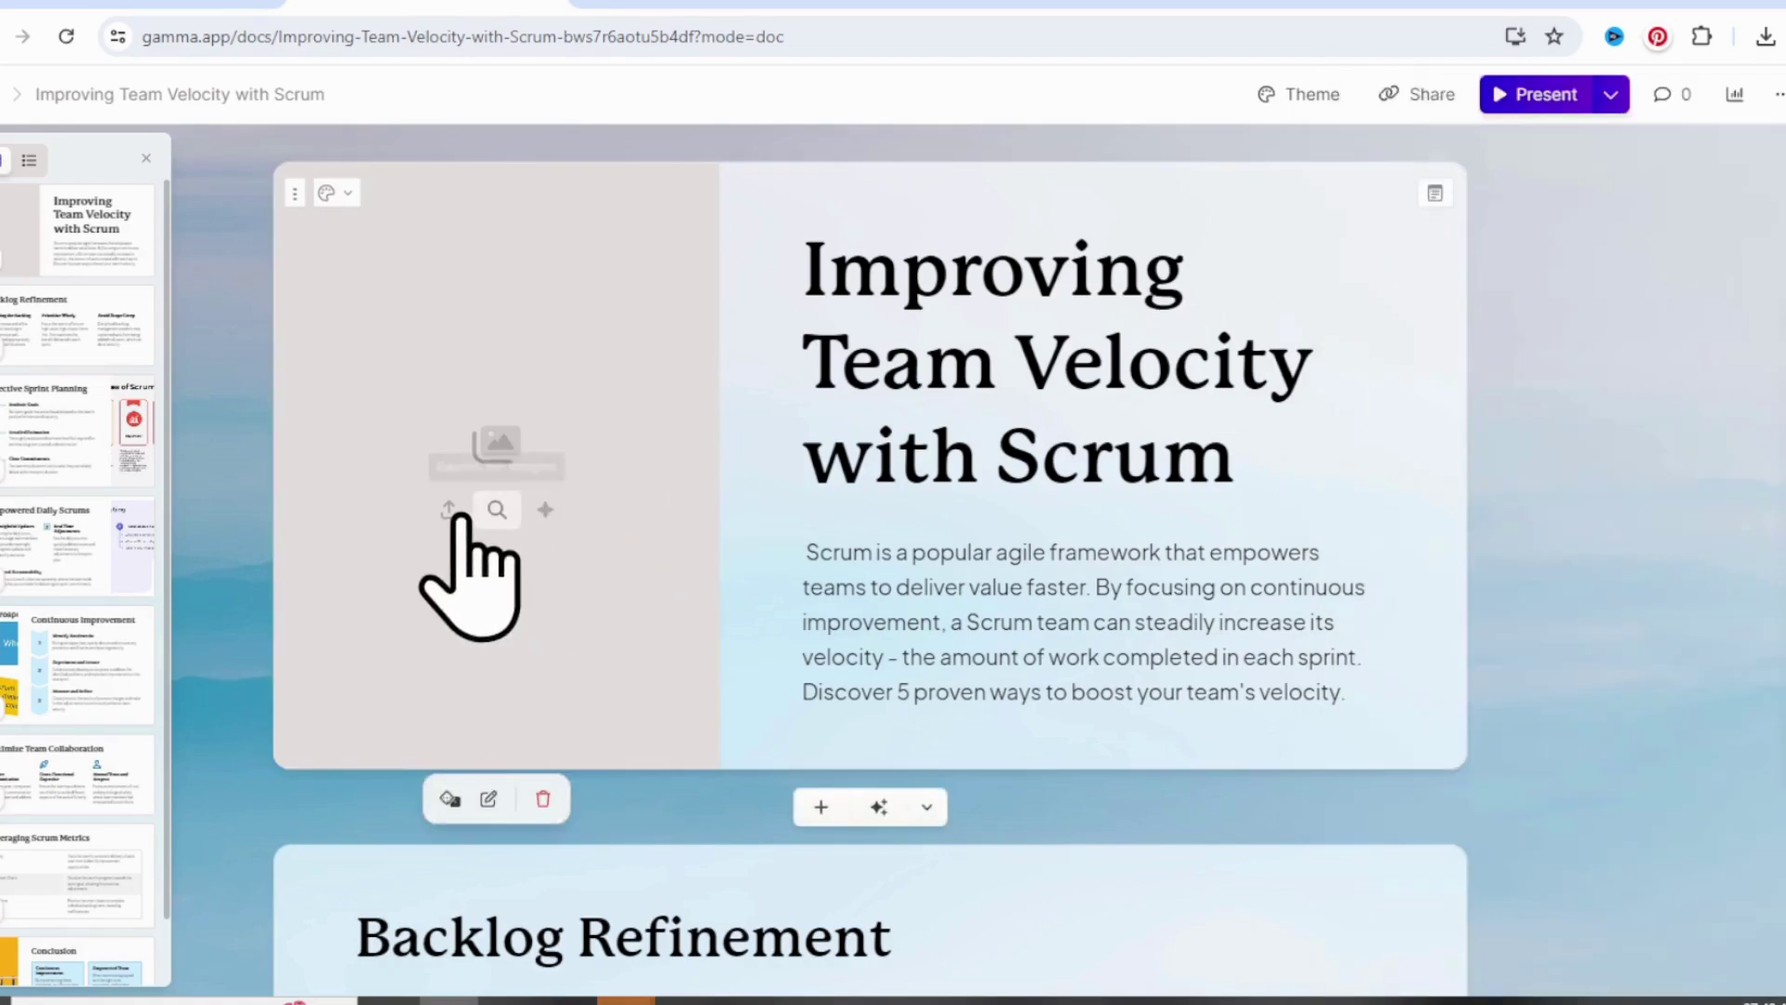
left_click(486, 517)
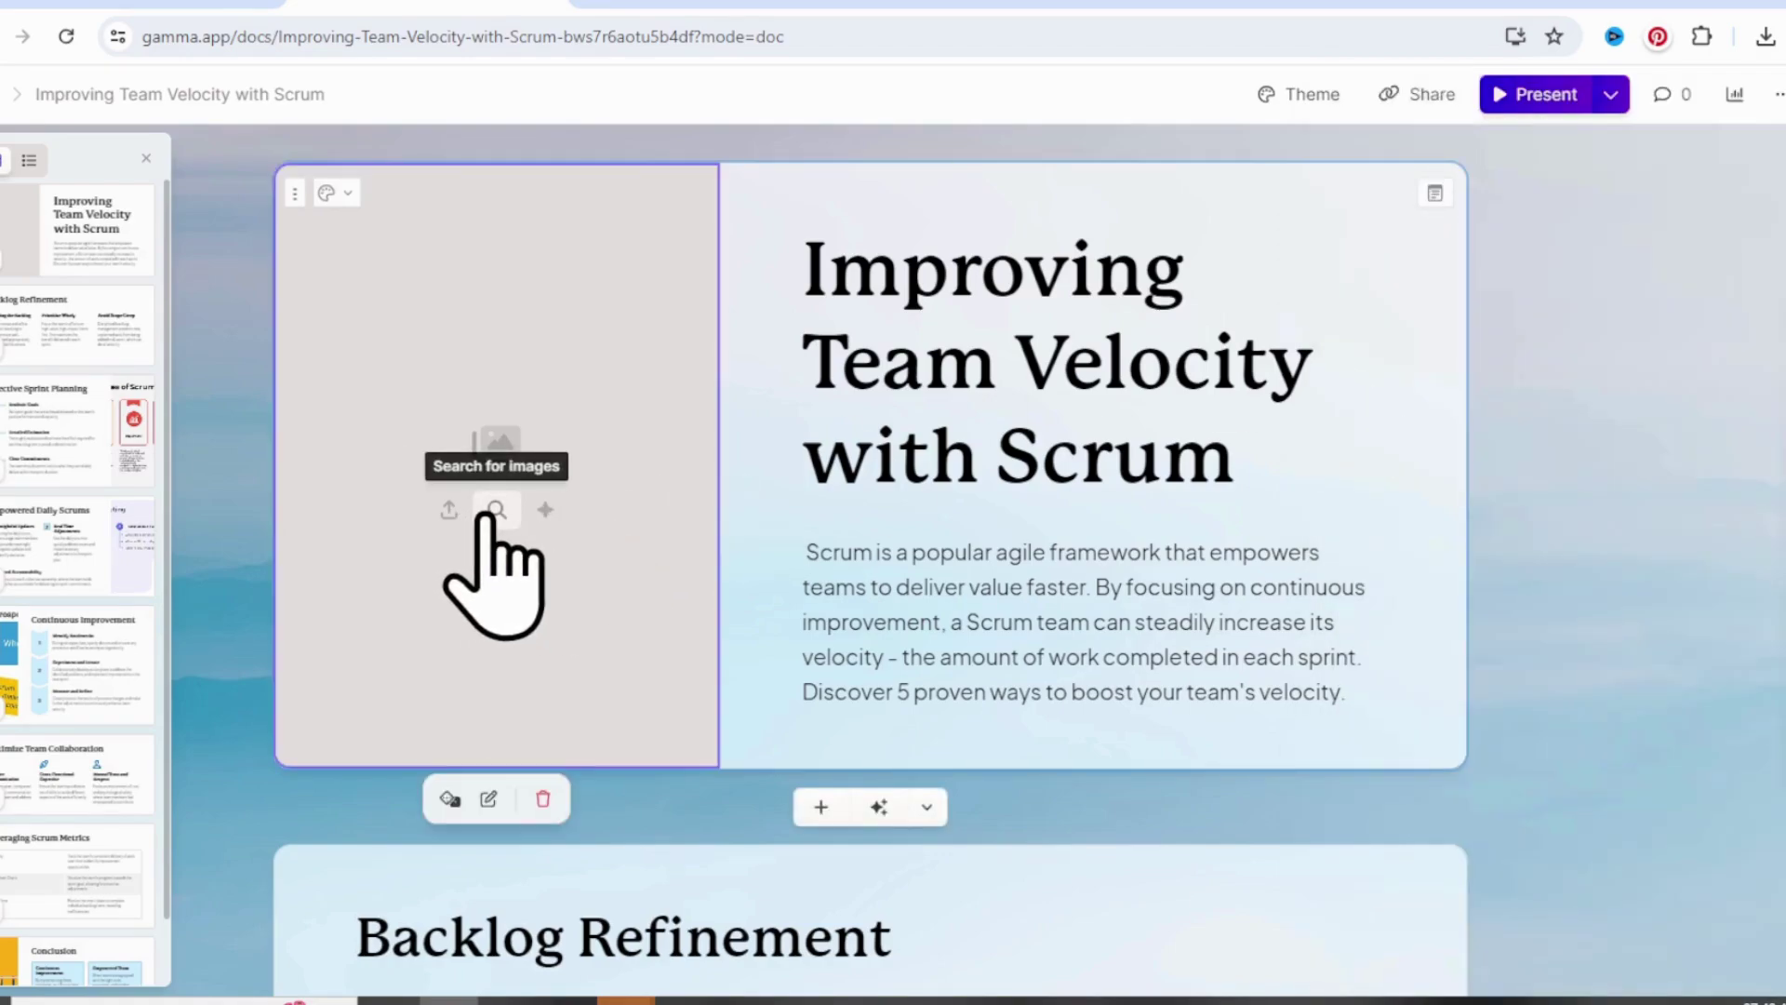
left_click(496, 510)
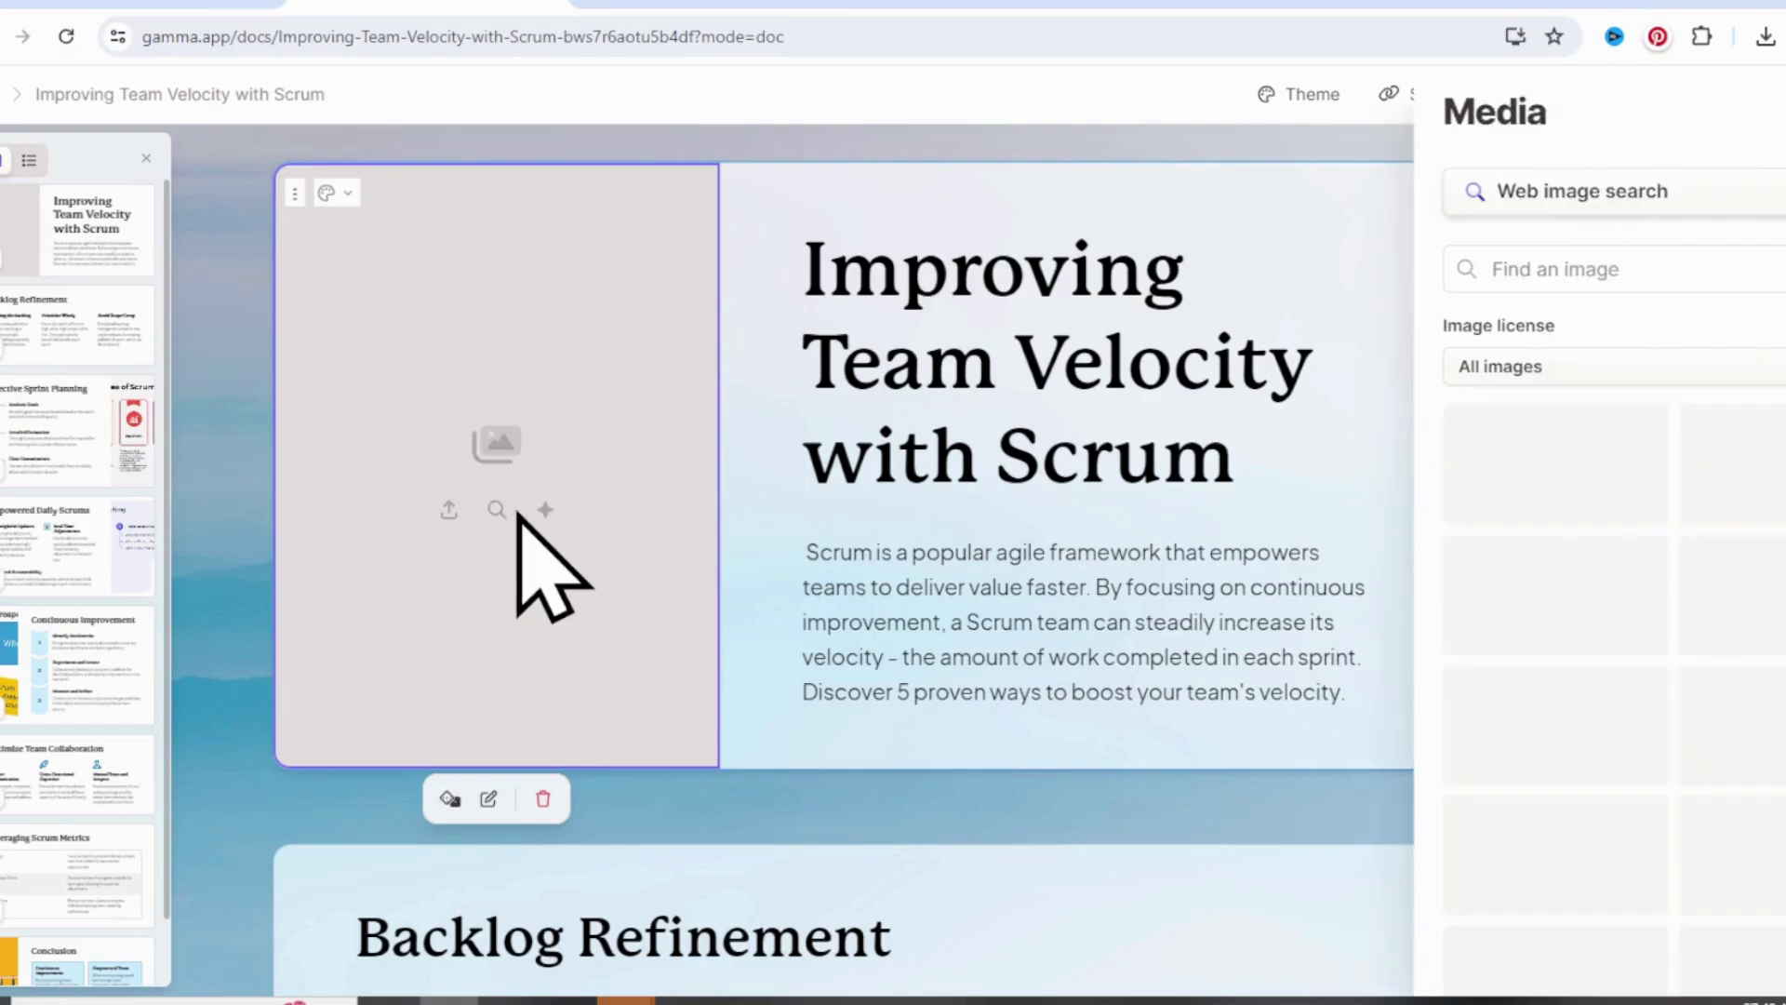
left_click(1567, 261)
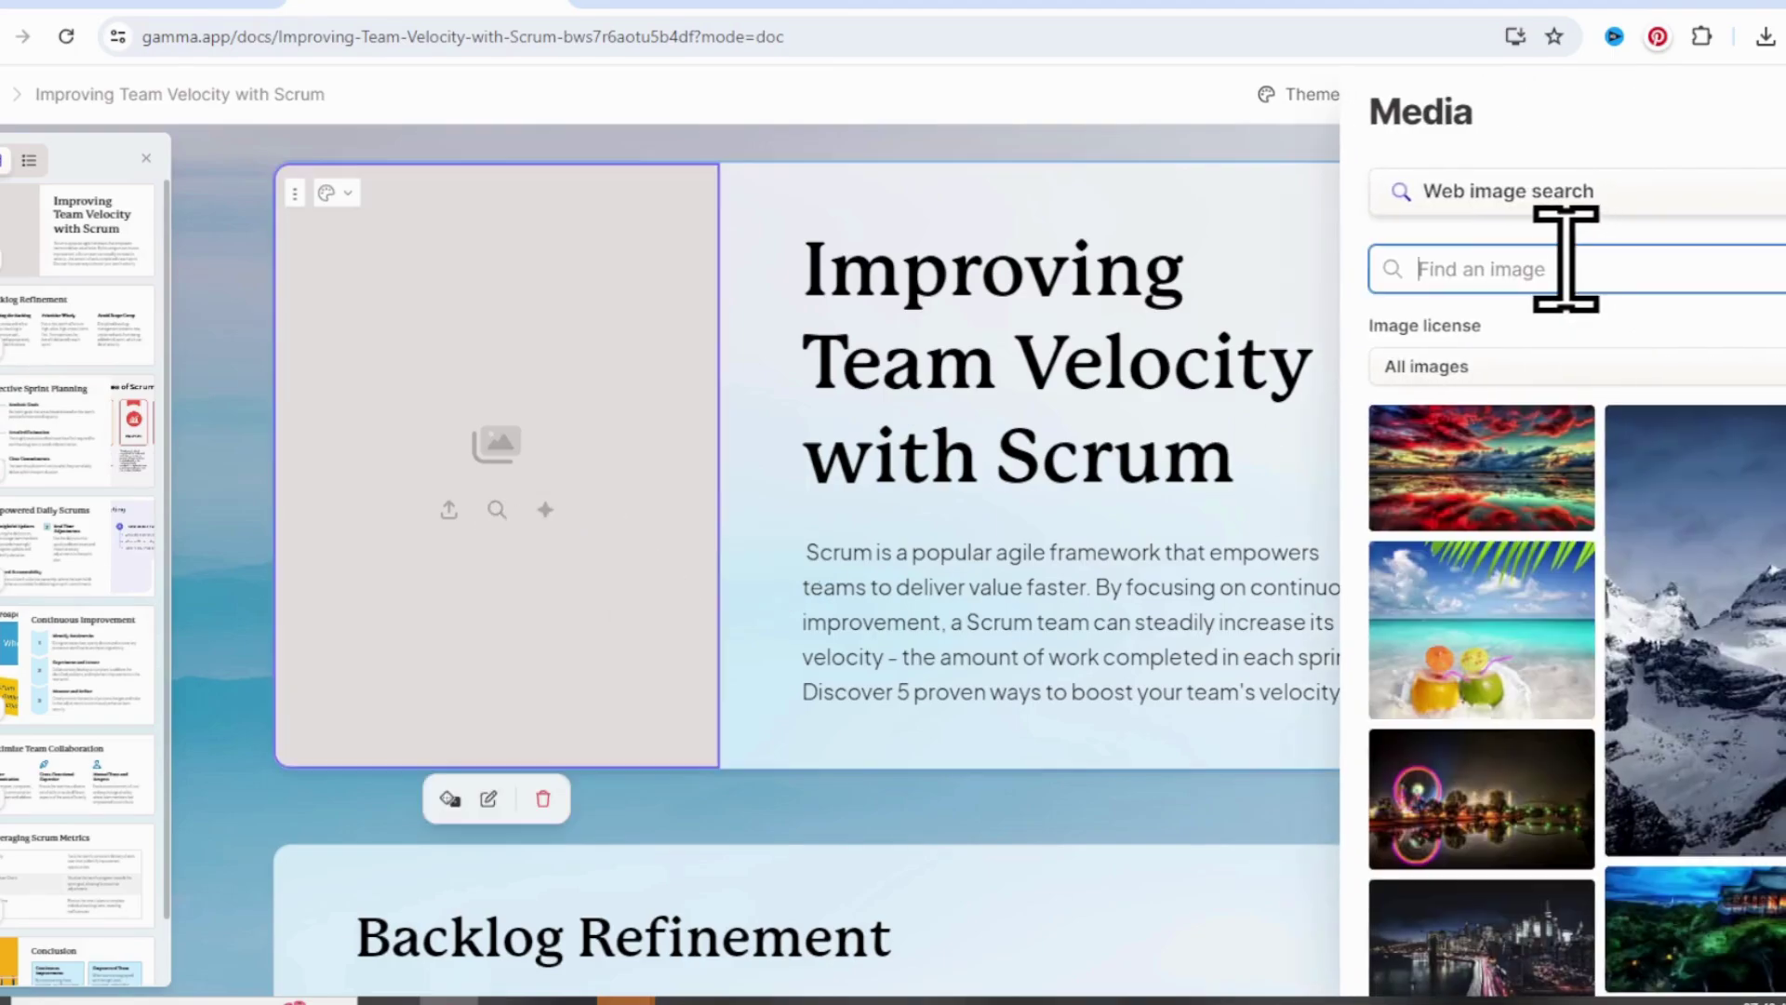
type("scrum")
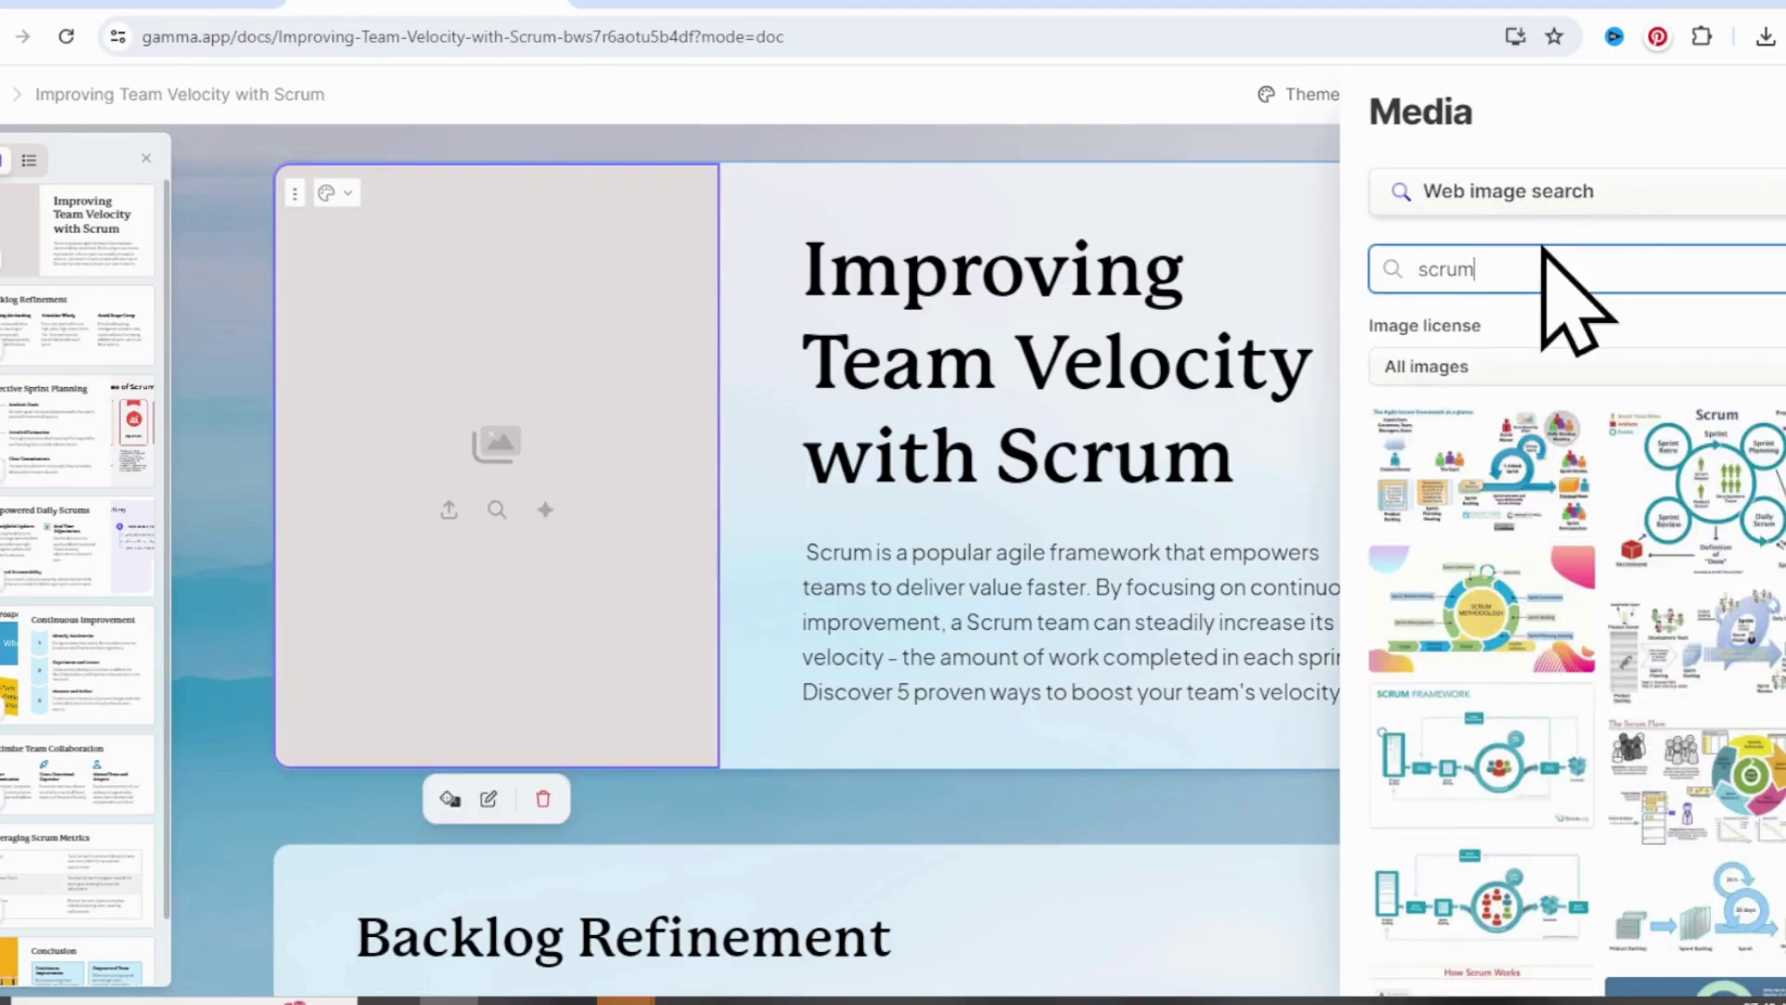
scroll(1688, 633, "down", 5)
scroll(1688, 652, "down", 6)
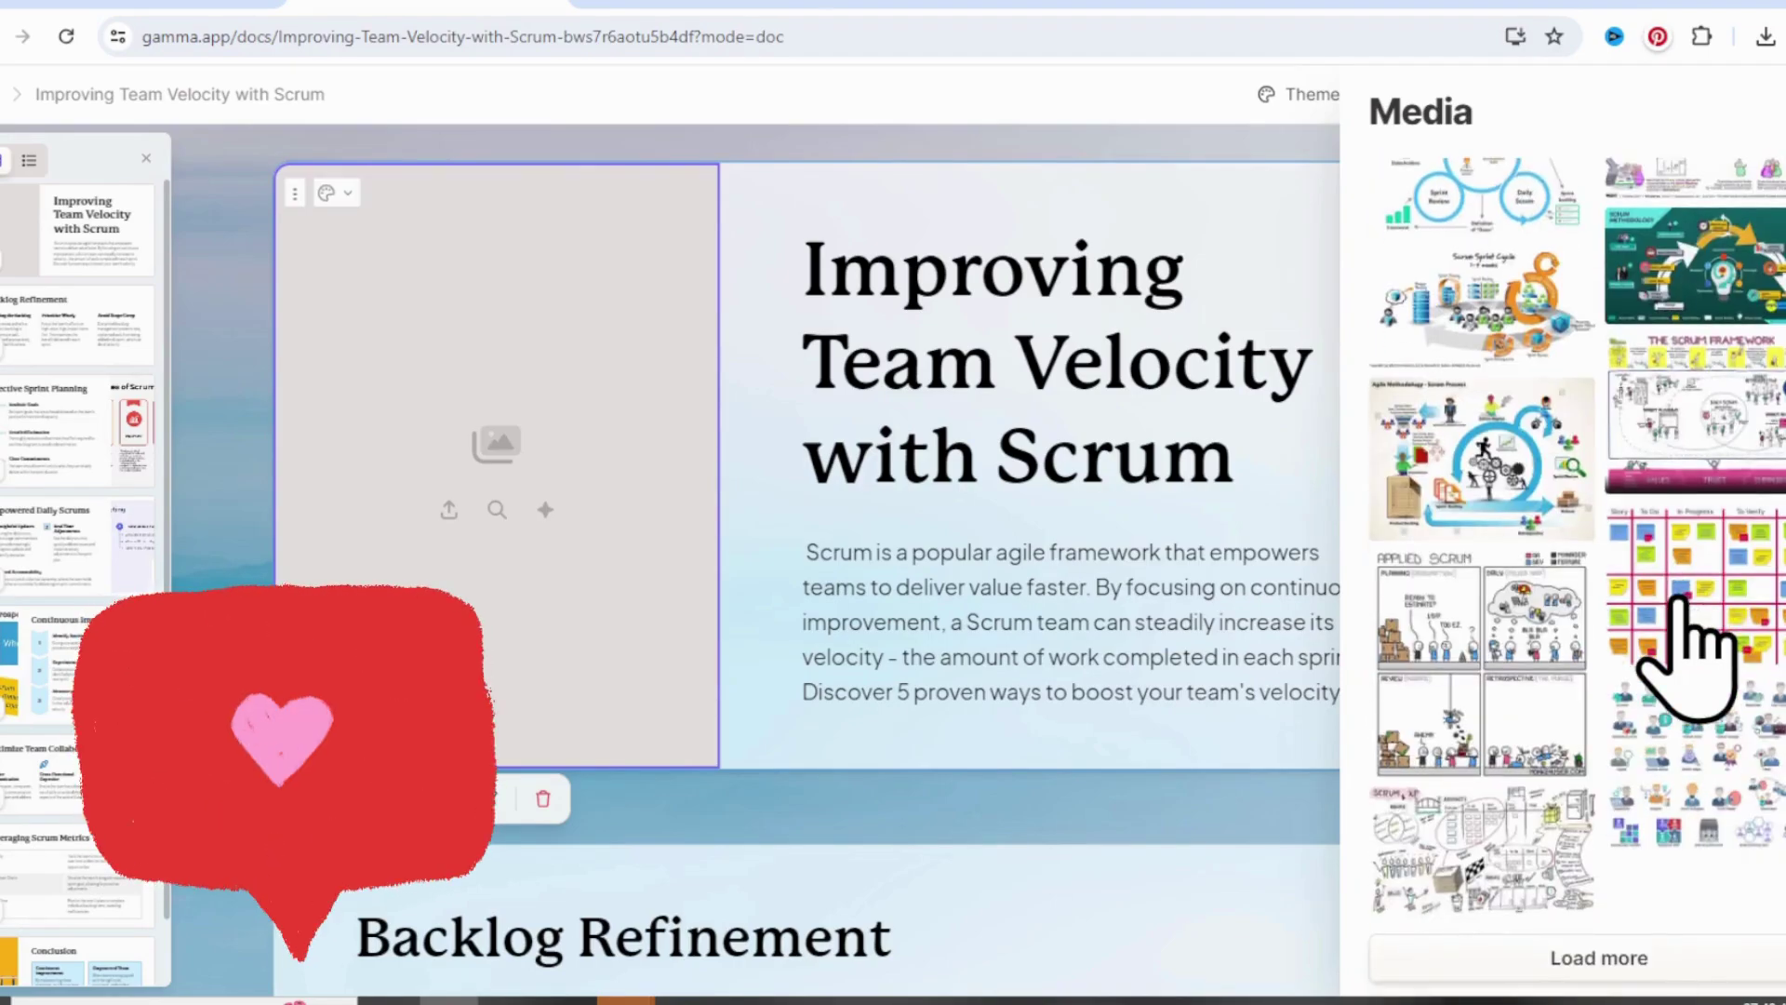
scroll(1688, 647, "up", 5)
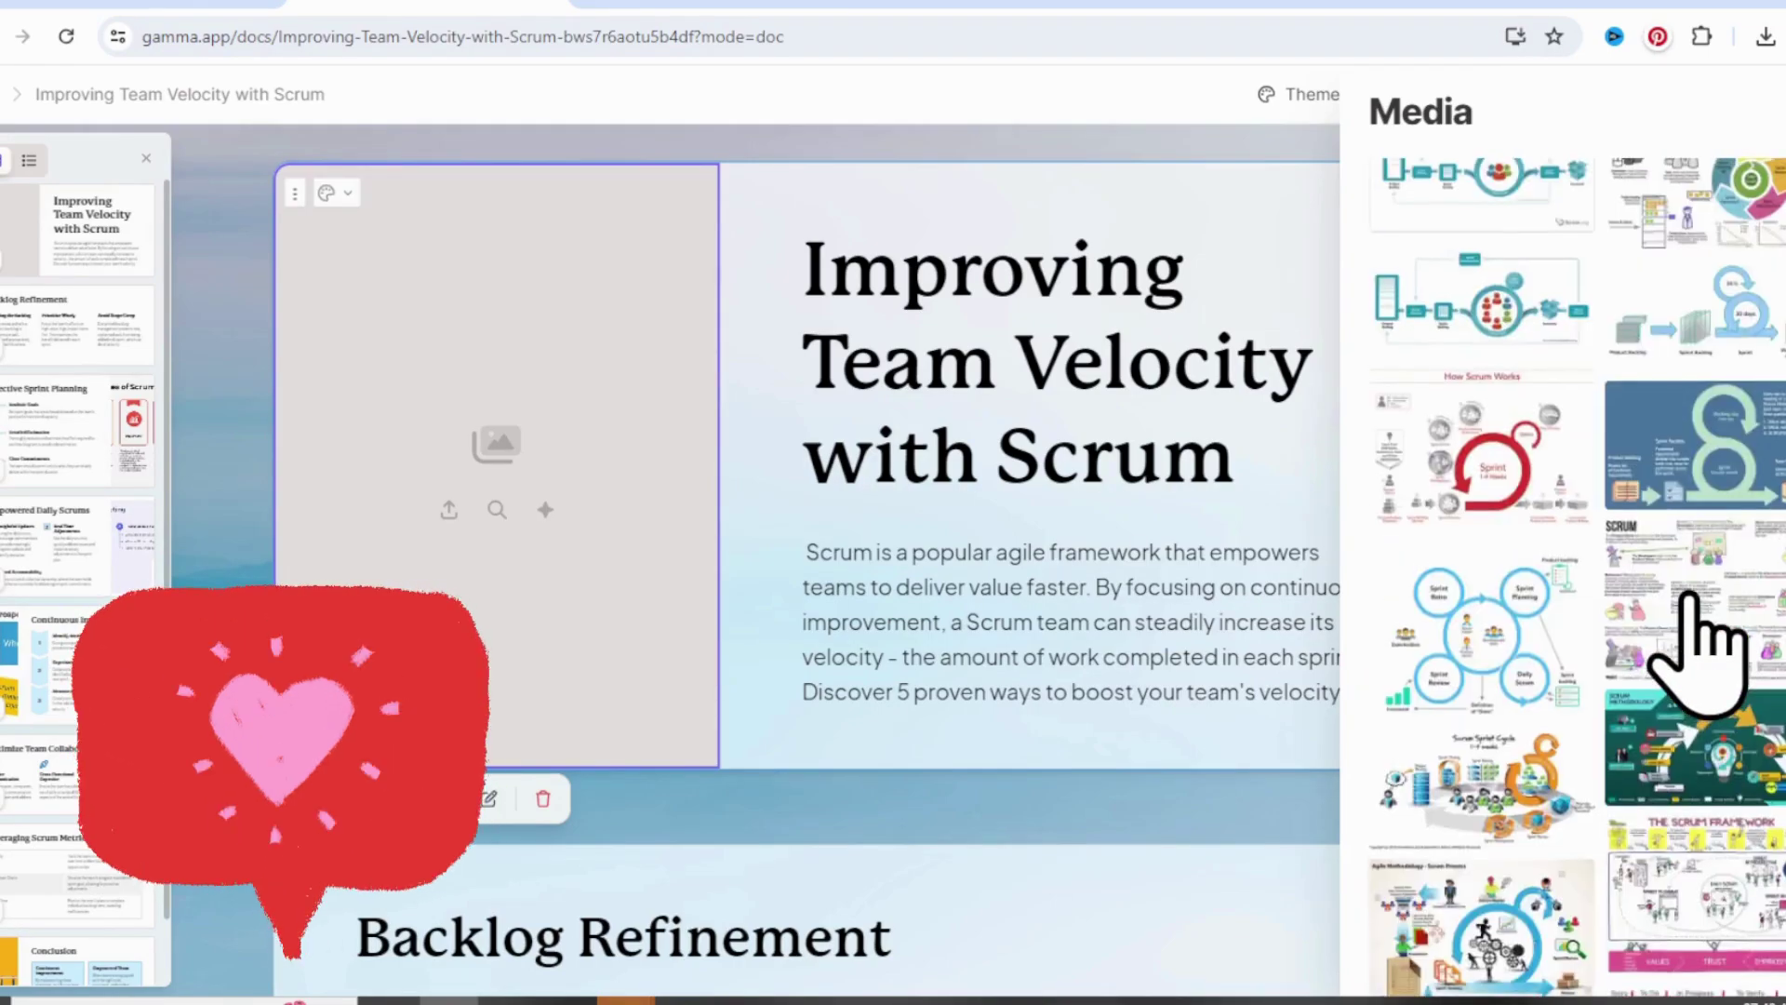
scroll(1707, 642, "up", 3)
left_click(1725, 725)
Step: Shift the diagram's focus point toward its left side
left_click(442, 798)
mouse_move(450, 669)
left_mouse_down()
mouse_move(466, 669)
mouse_move(455, 656)
left_mouse_up()
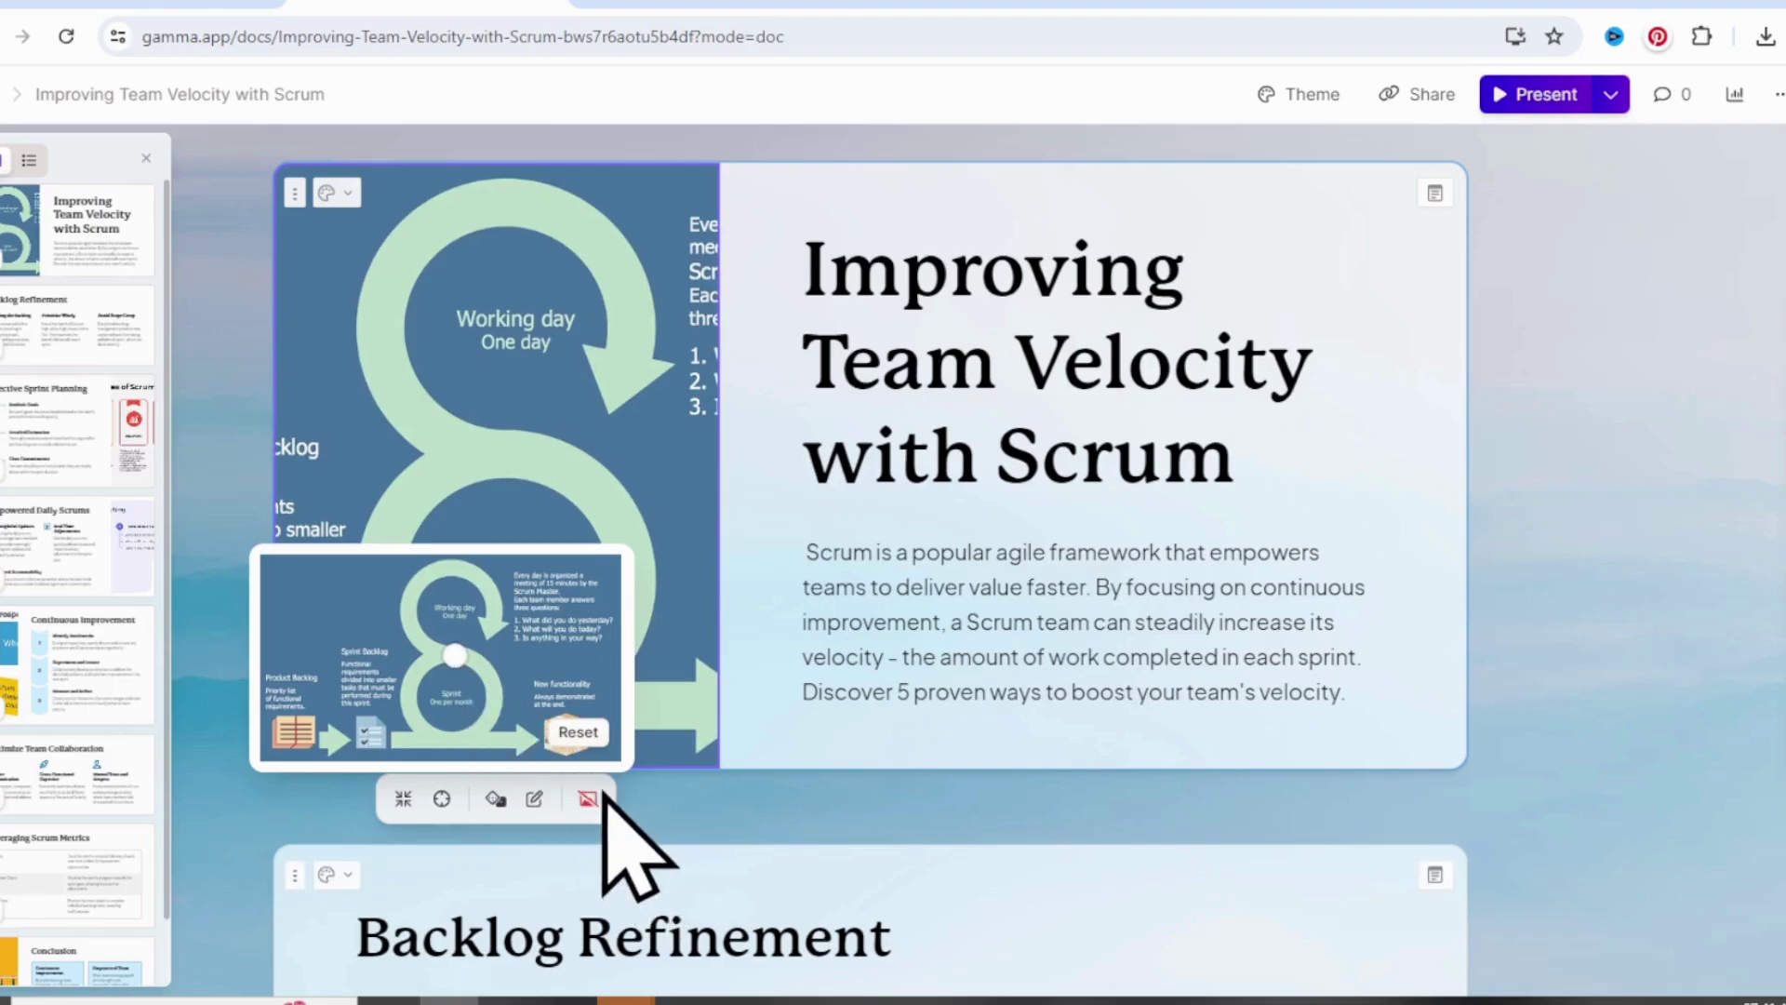
key("Escape")
Step: Select the Backlog Refinement card's three-column block and view its column layout choices
scroll(1646, 750, "down", 1)
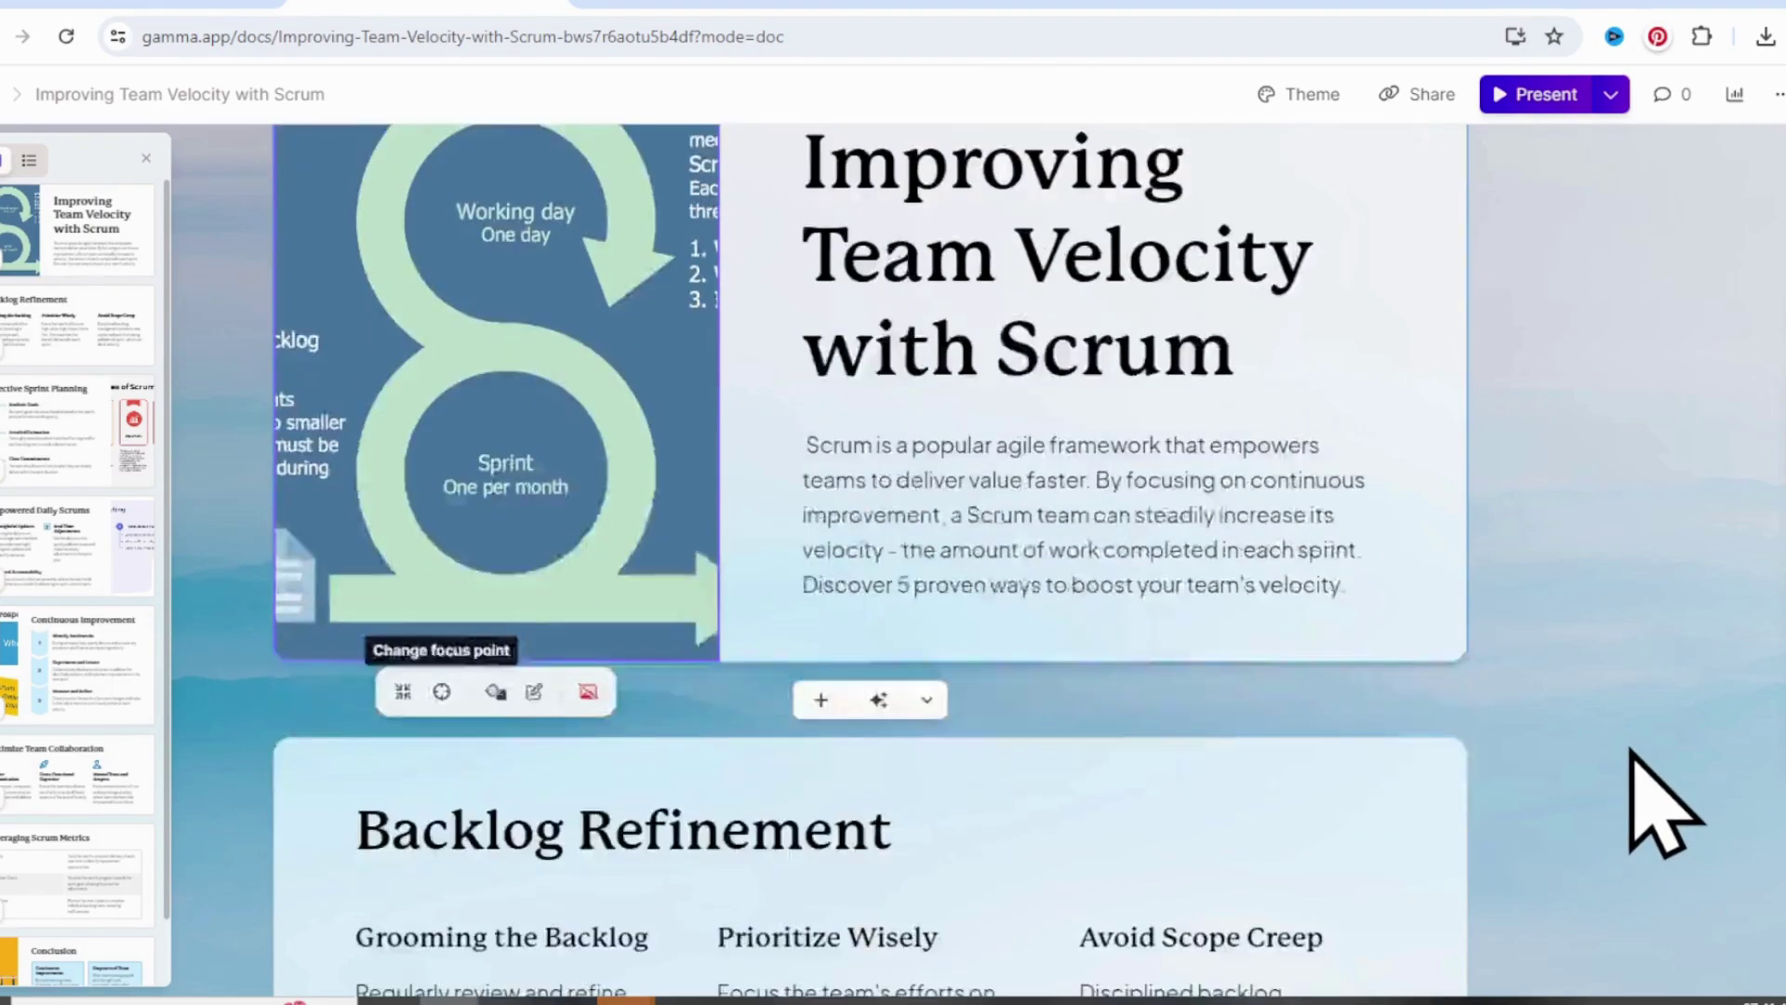
scroll(1630, 752, "down", 5)
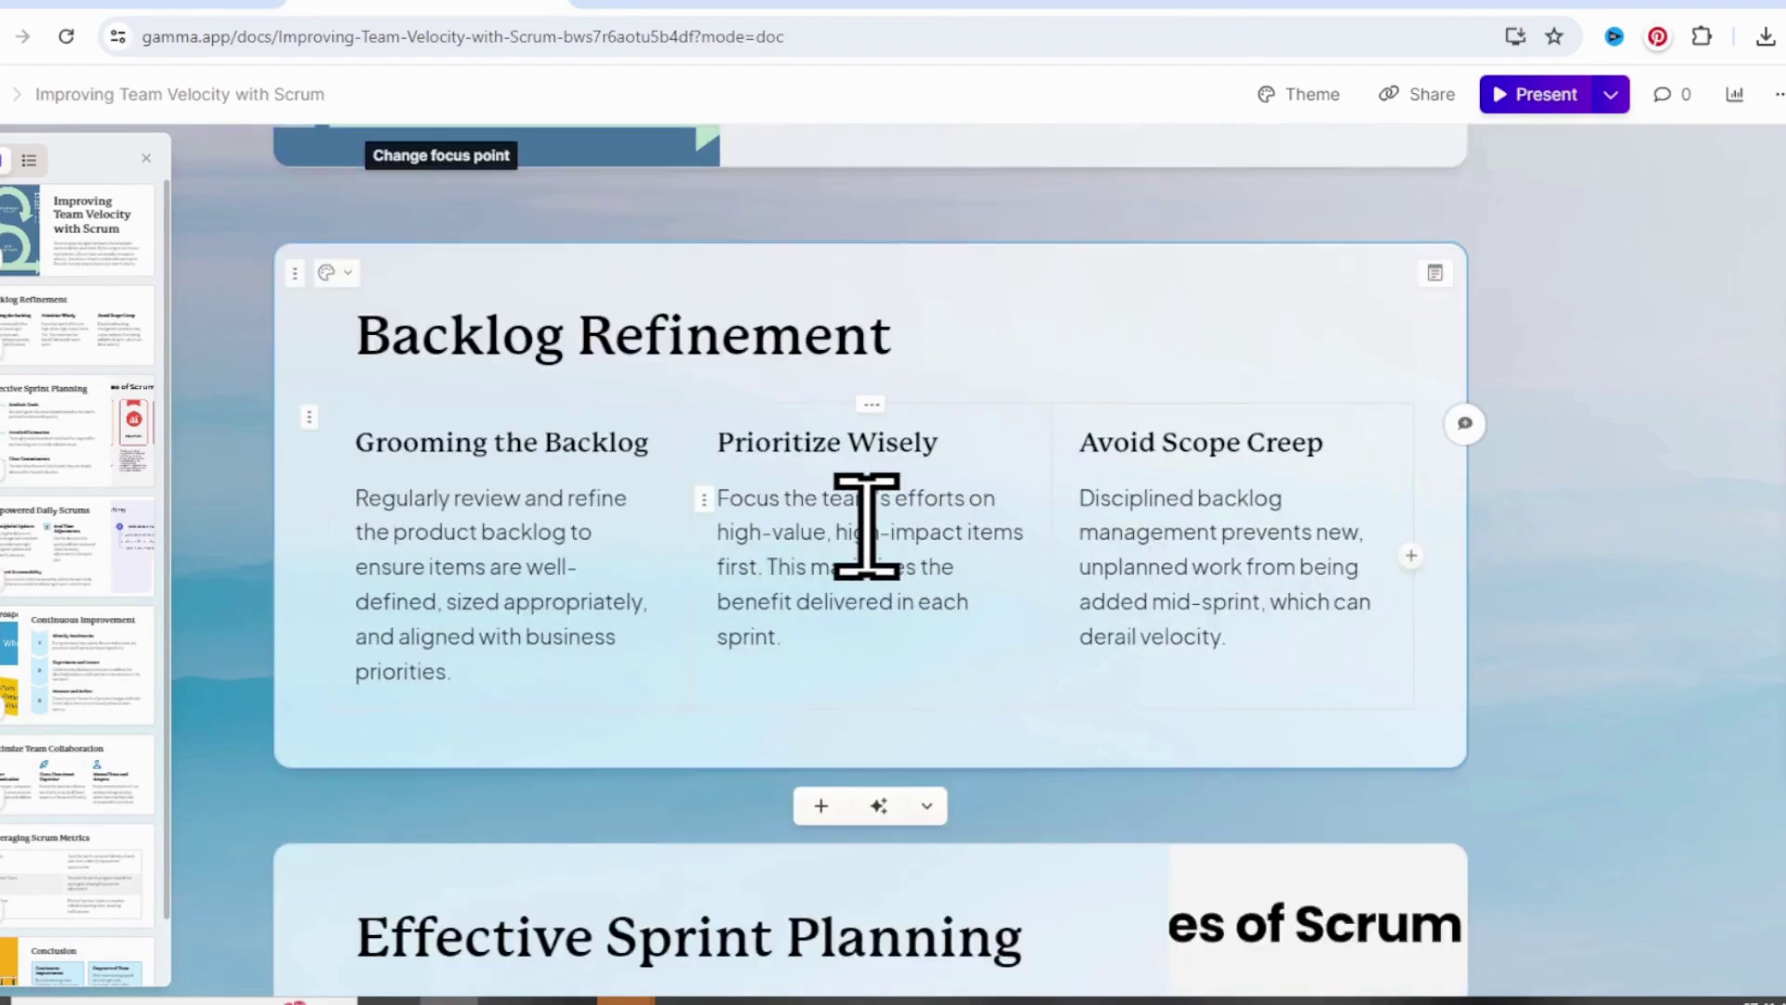
left_click(301, 418)
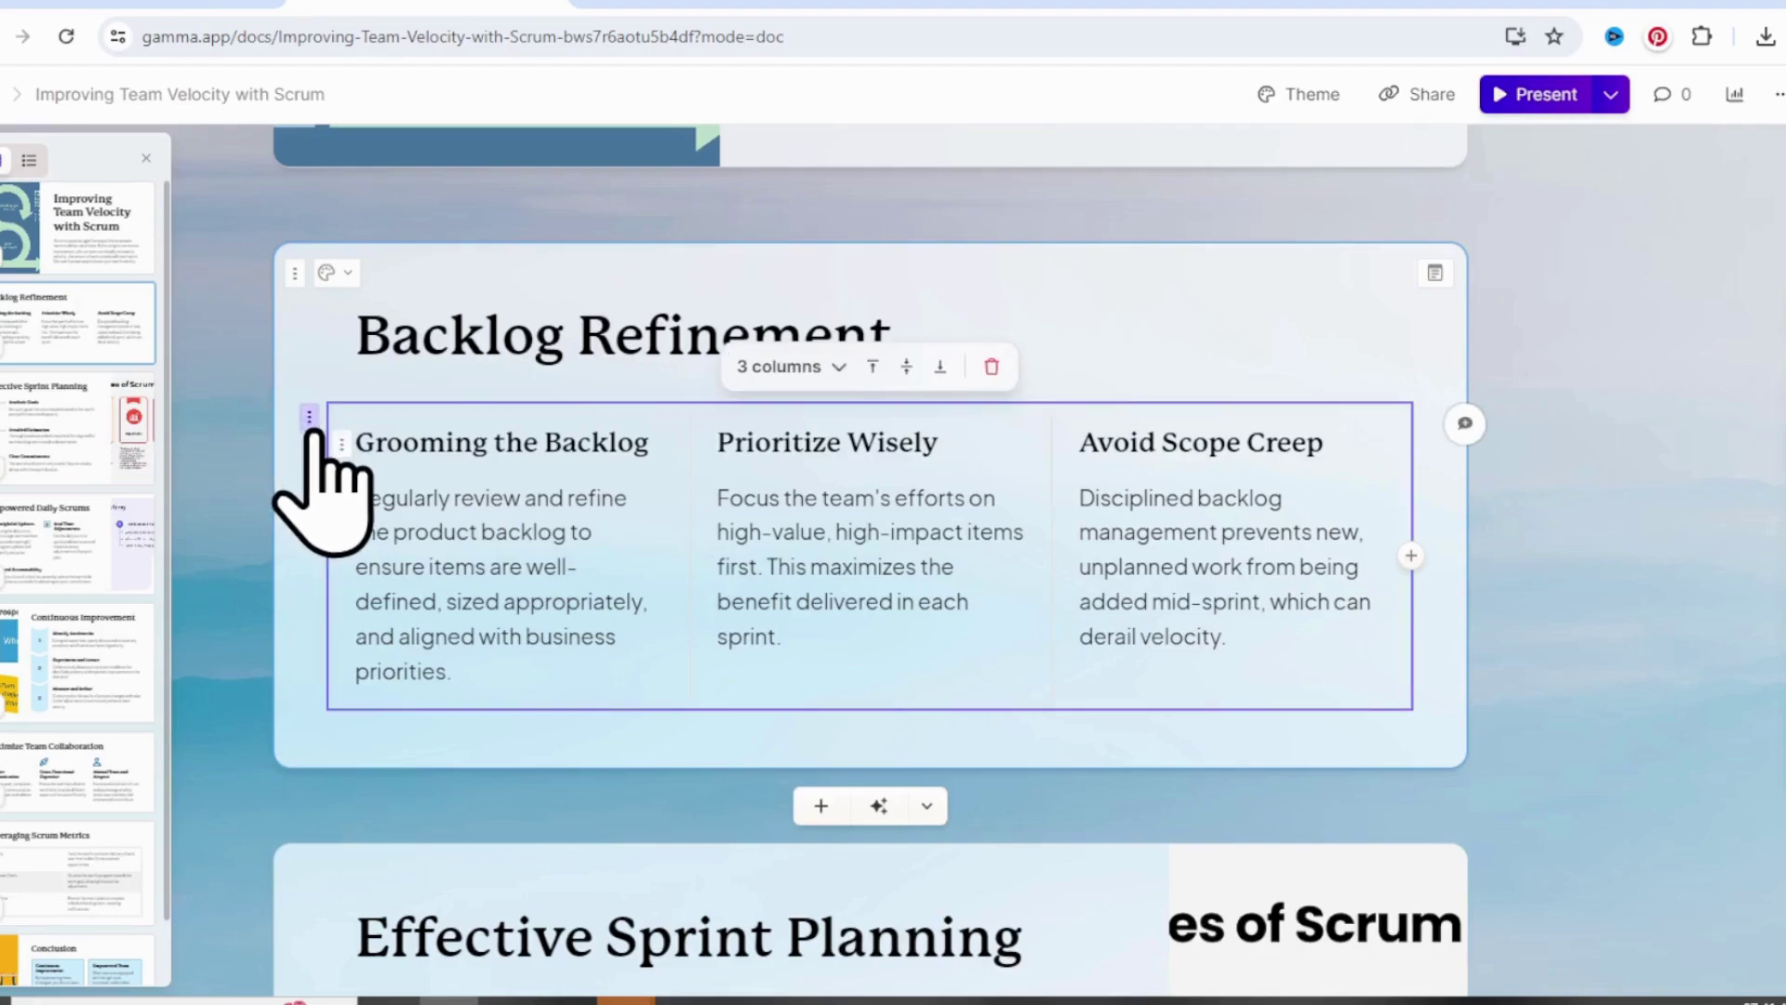
left_click(837, 369)
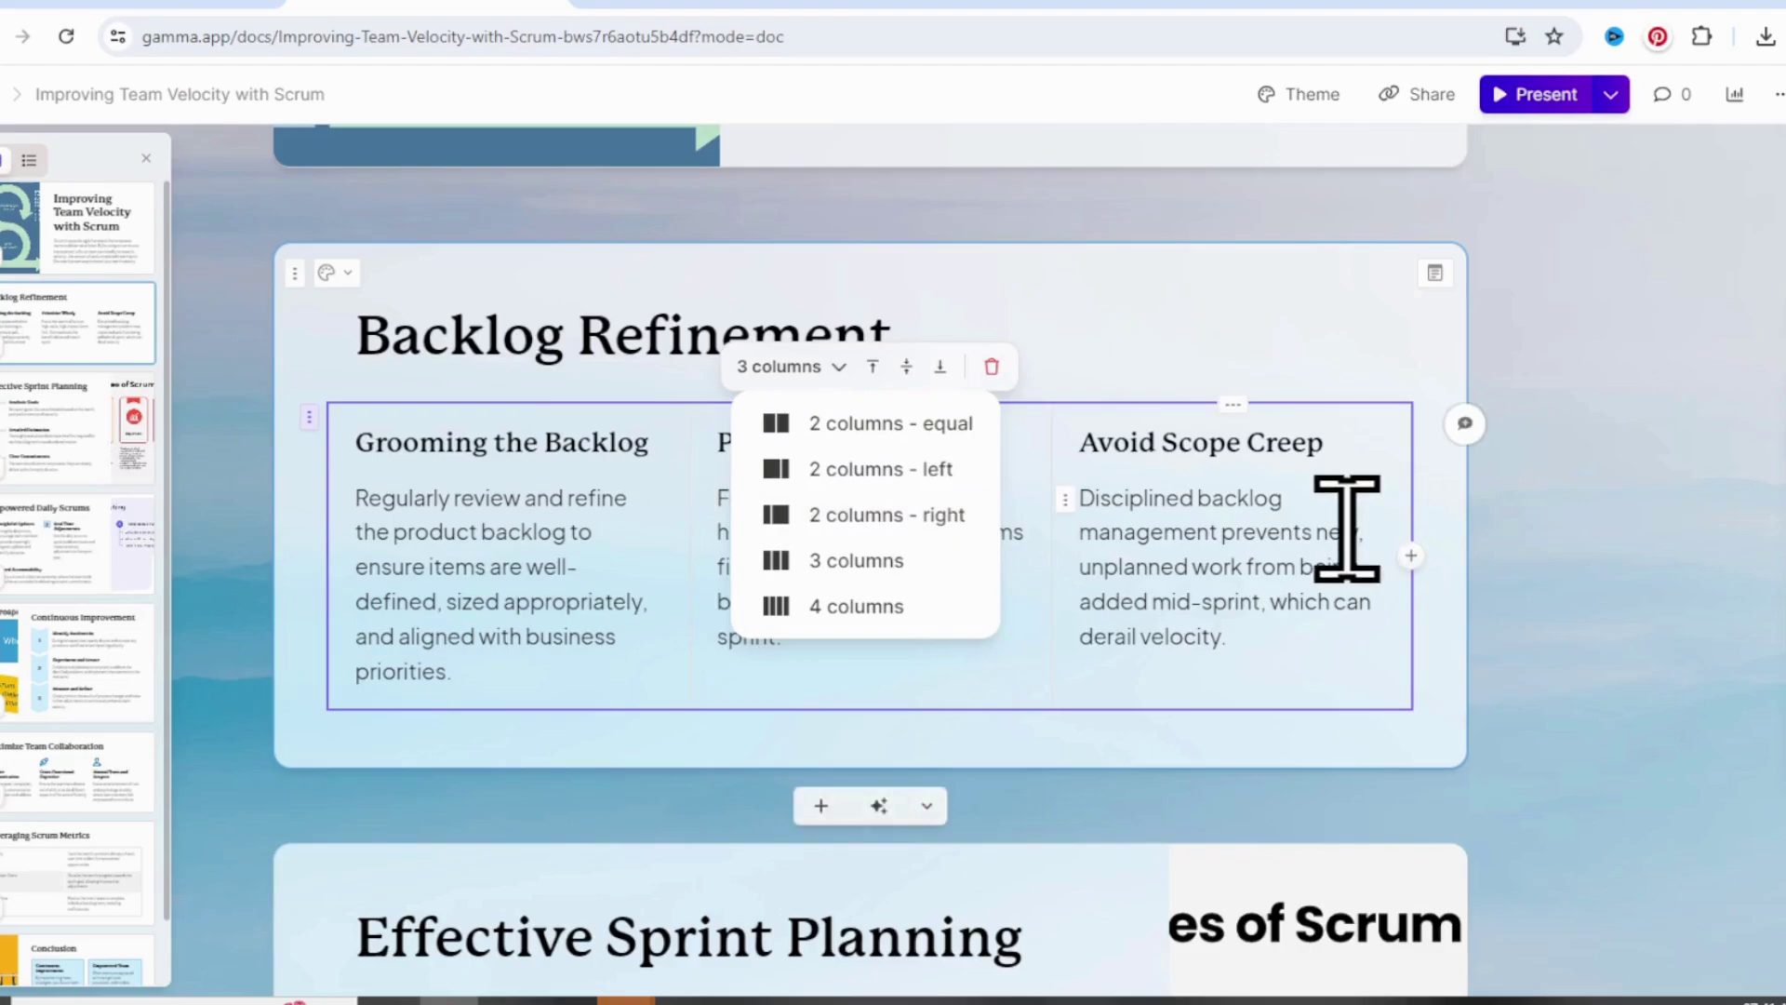
Step: Add the speaker note 'Stress the importance of Backlog Refinement', correcting the 'BAcklog' typo
left_click(1436, 273)
left_click(1515, 351)
type("Stress the importance of BAcklog Refinement")
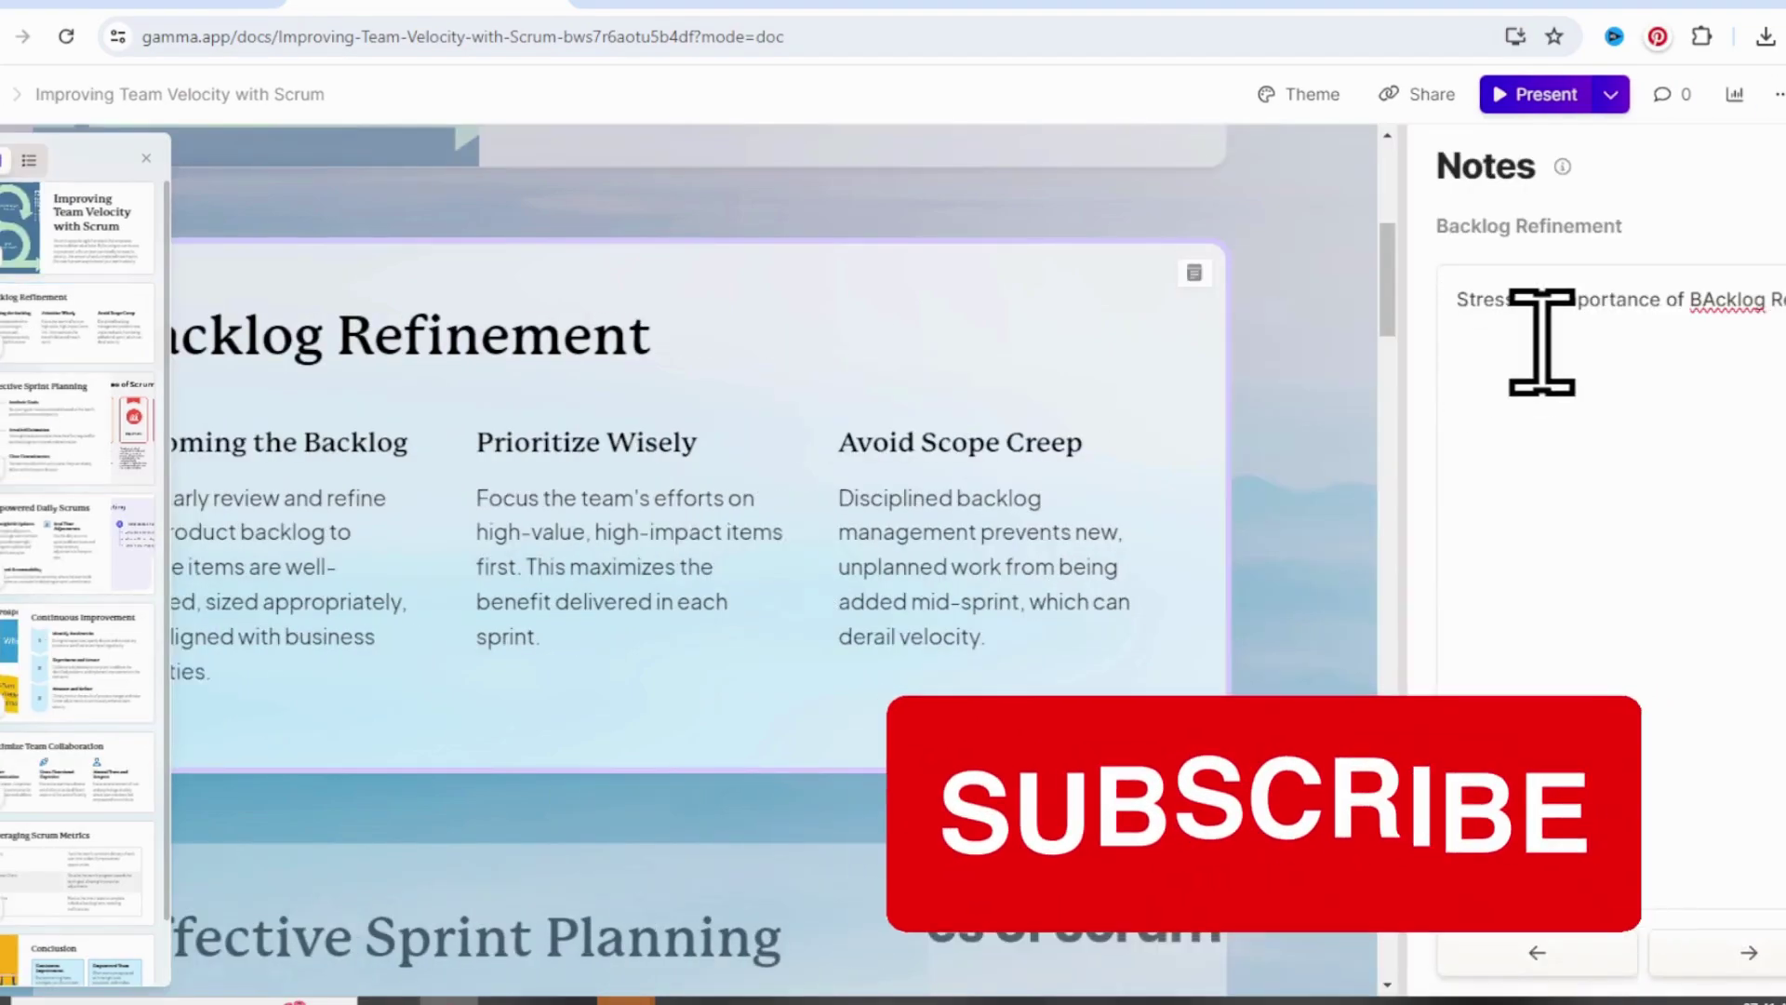
right_click(1737, 311)
left_click(1773, 316)
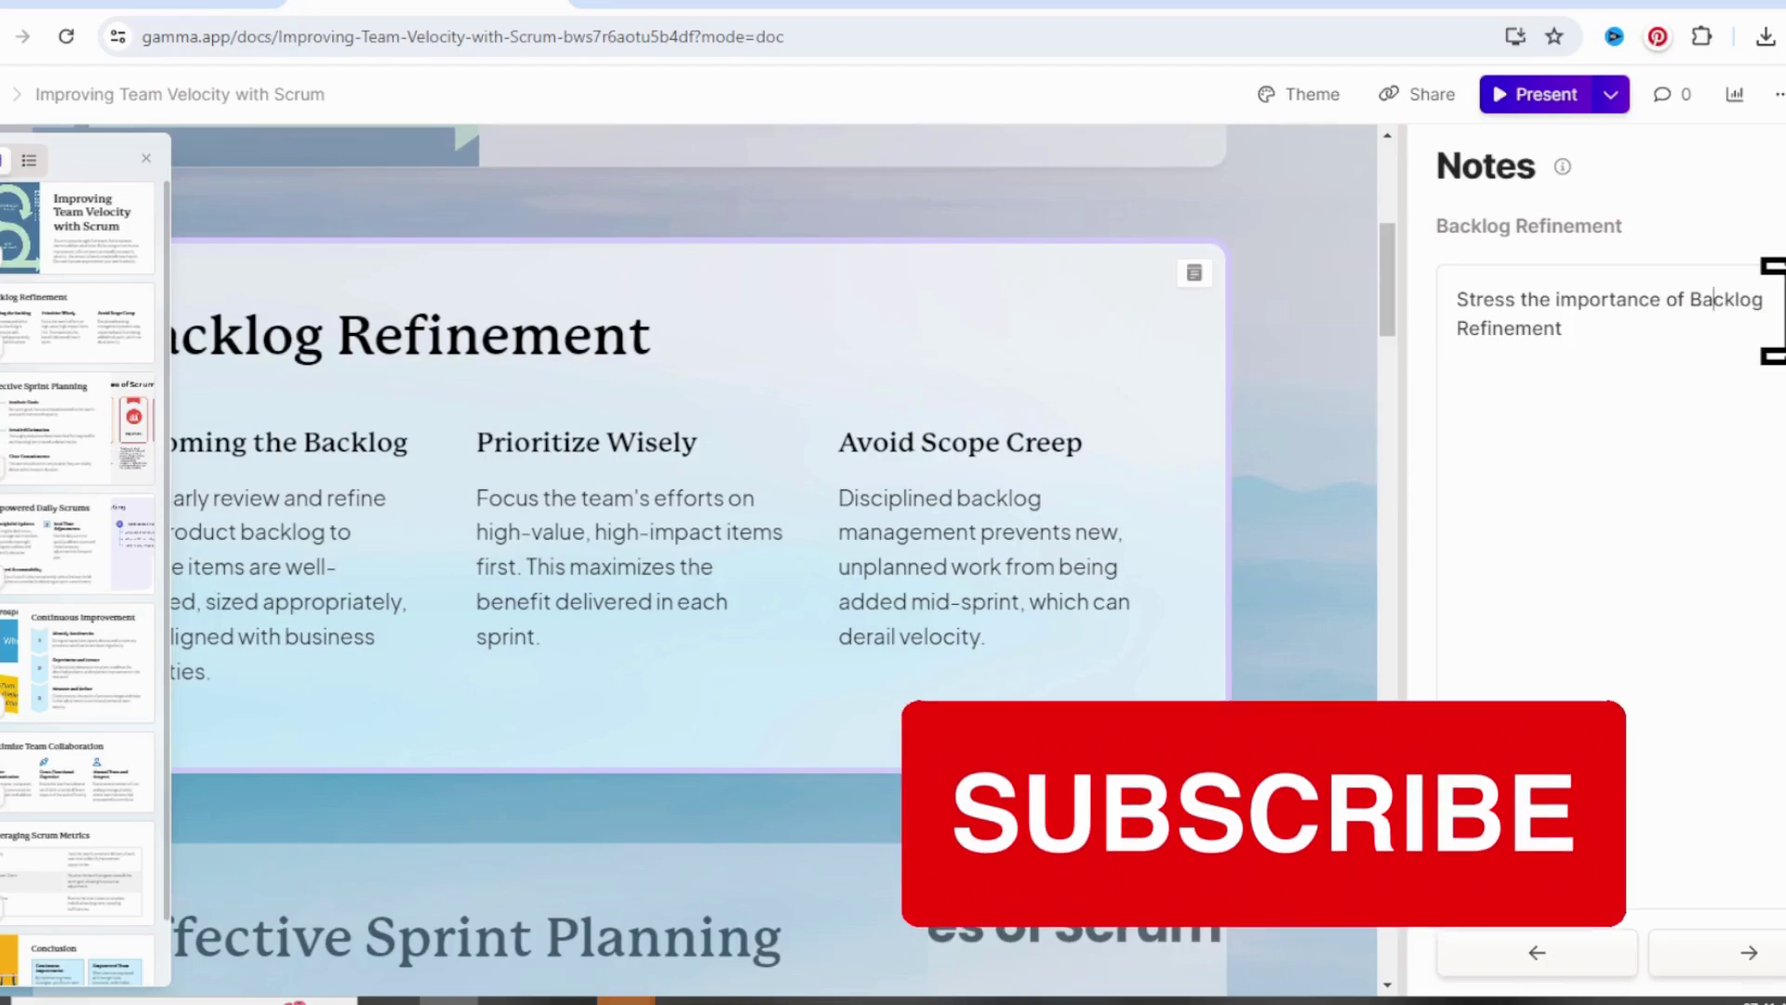
left_click(438, 825)
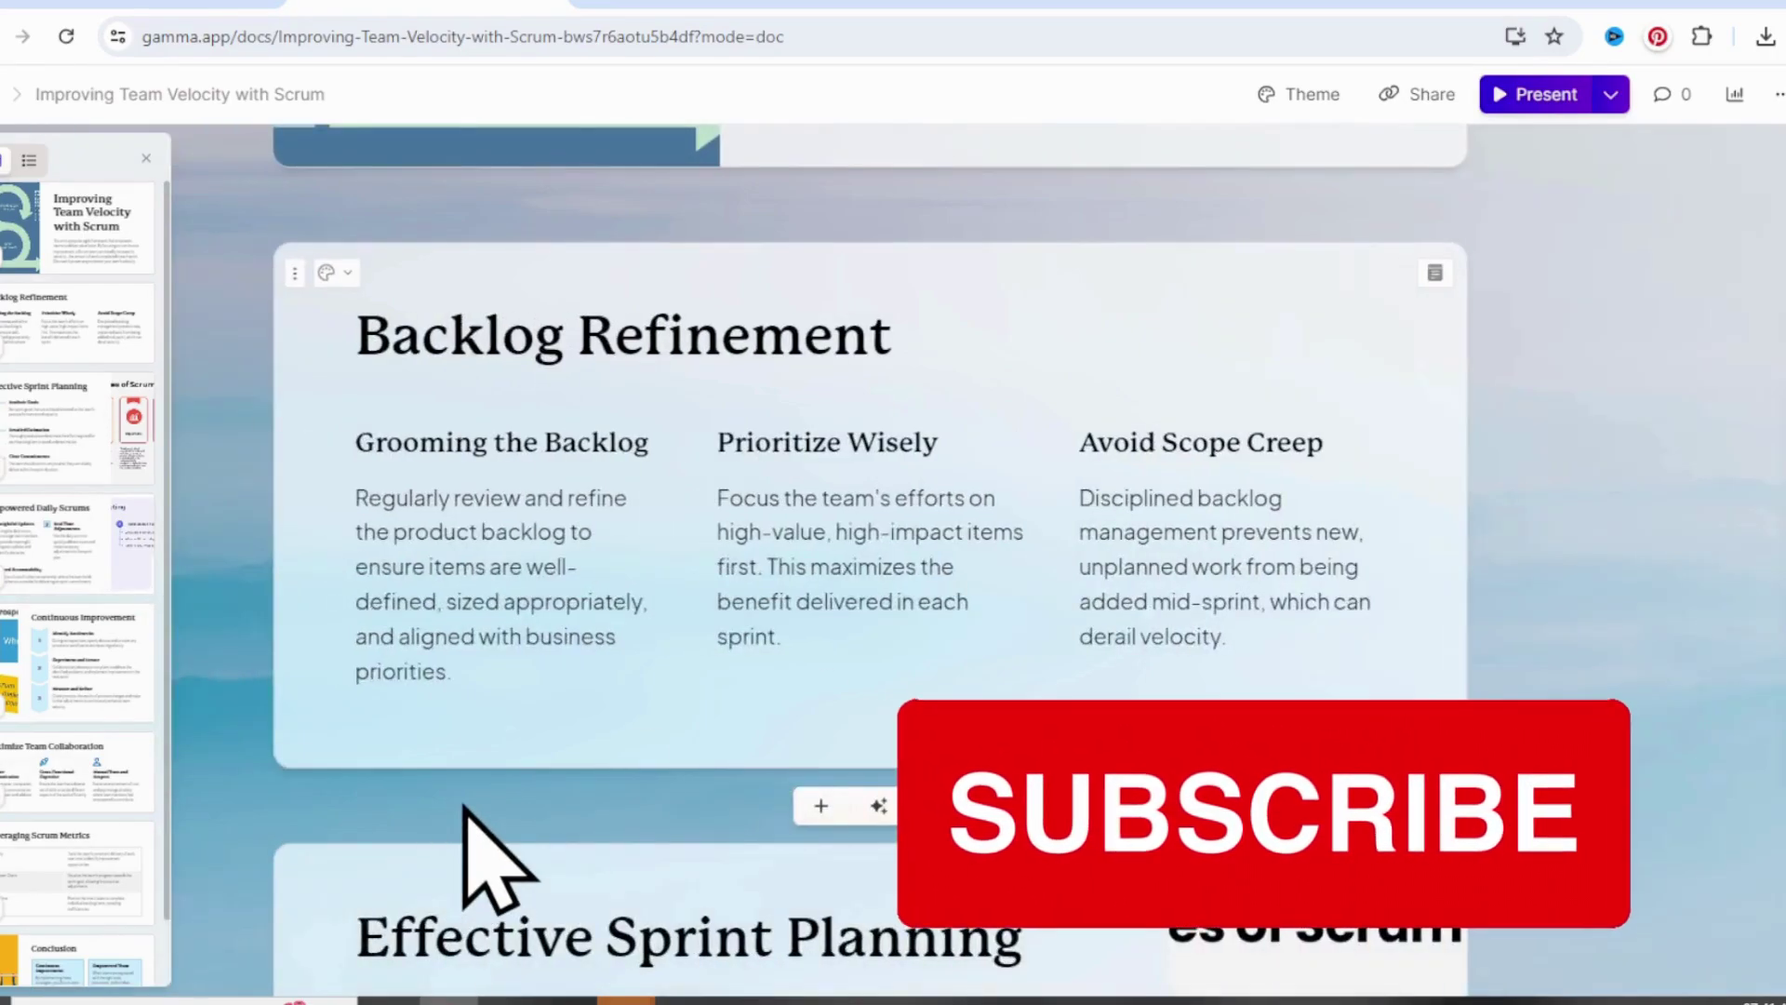
Step: Give the Backlog Refinement card the Top accent-image layout after trying the Right layout
left_click(336, 273)
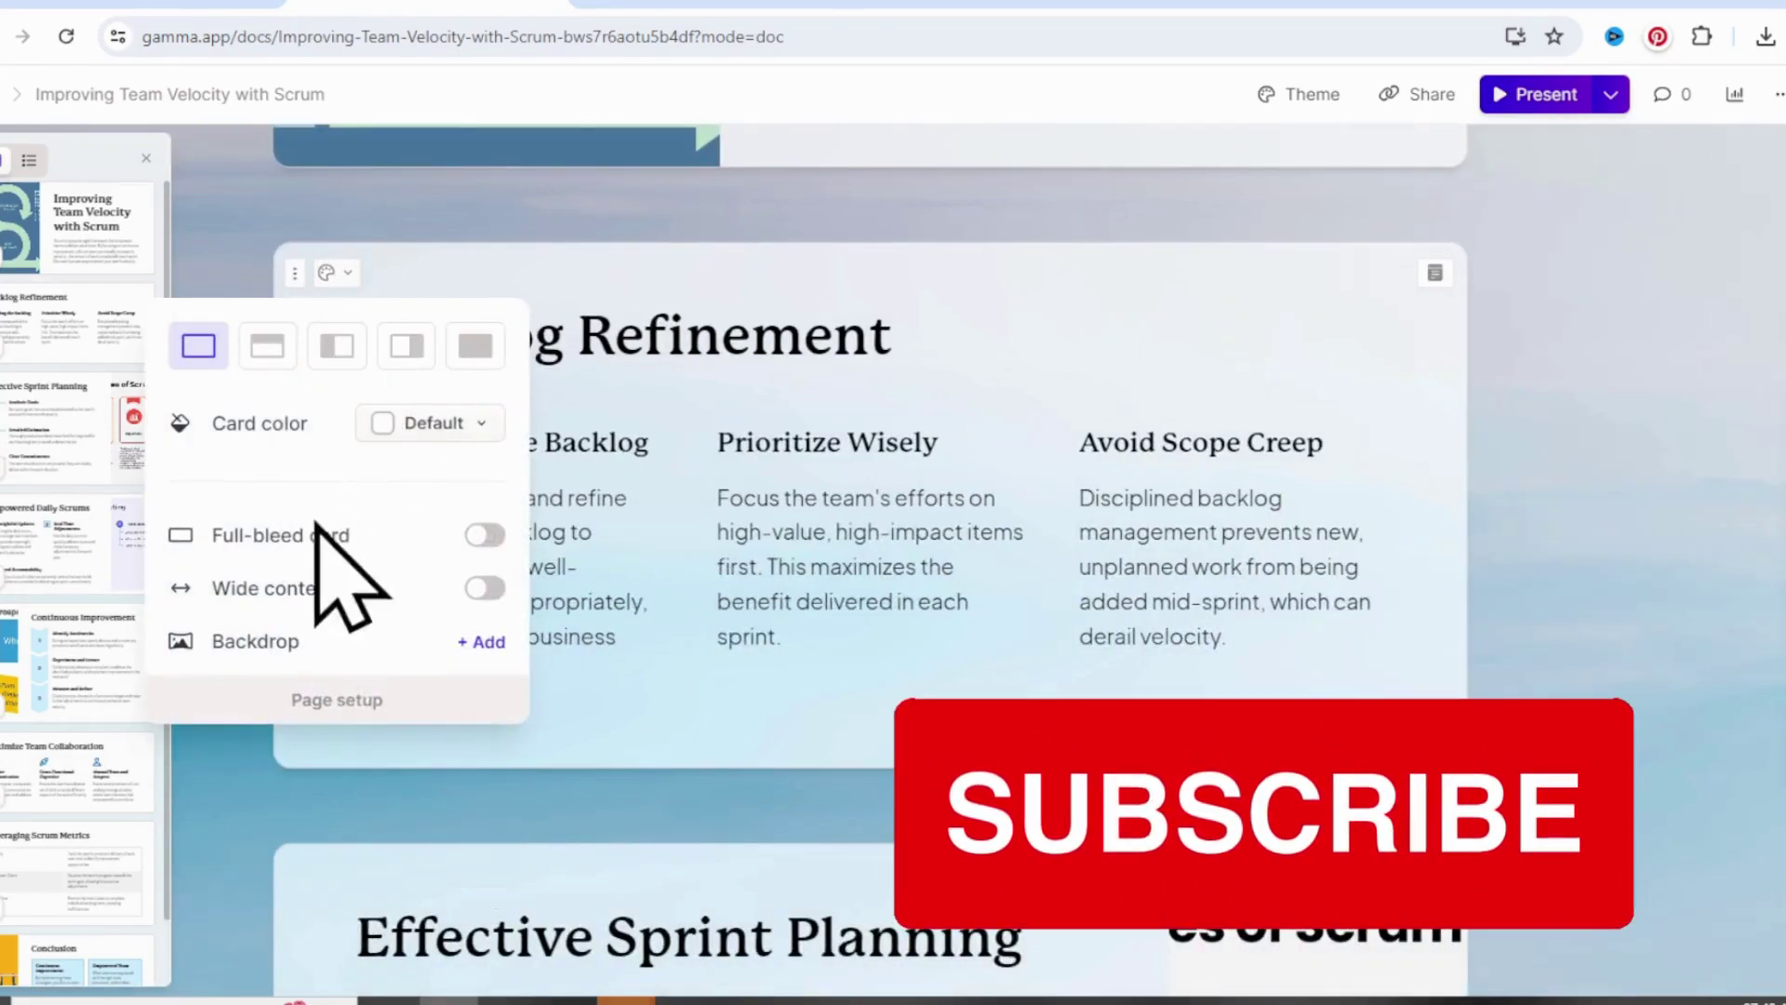
left_click(267, 349)
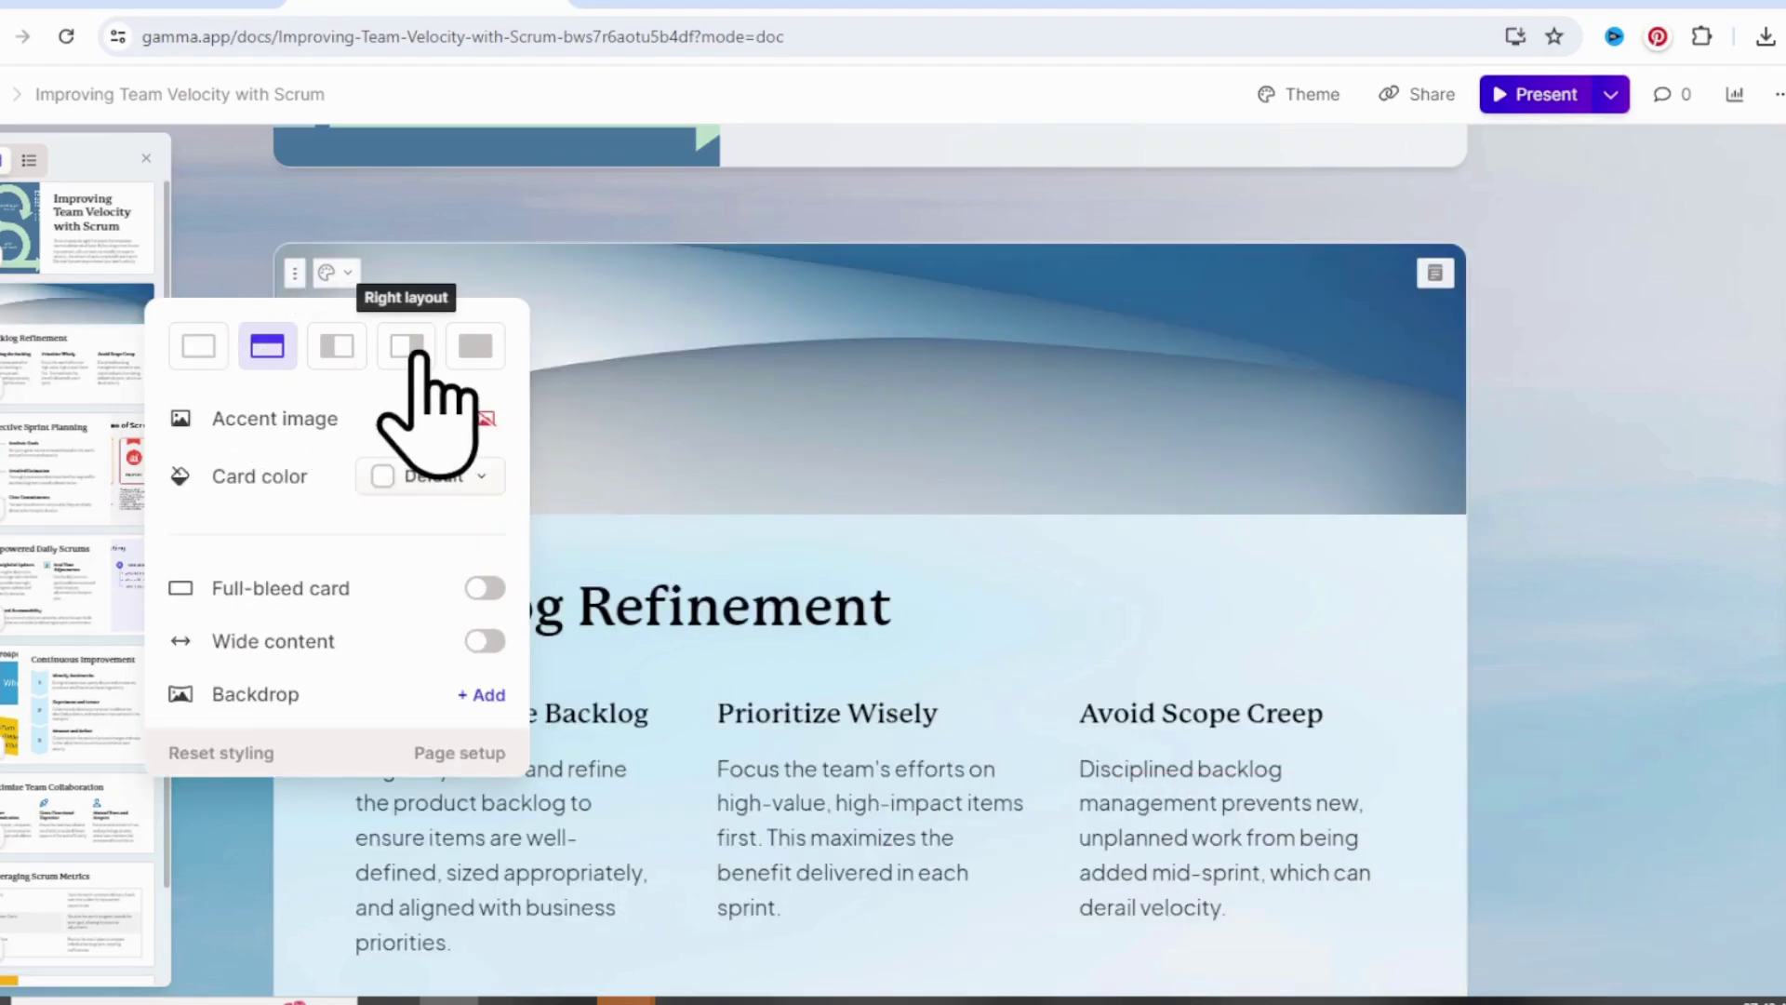
left_click(407, 346)
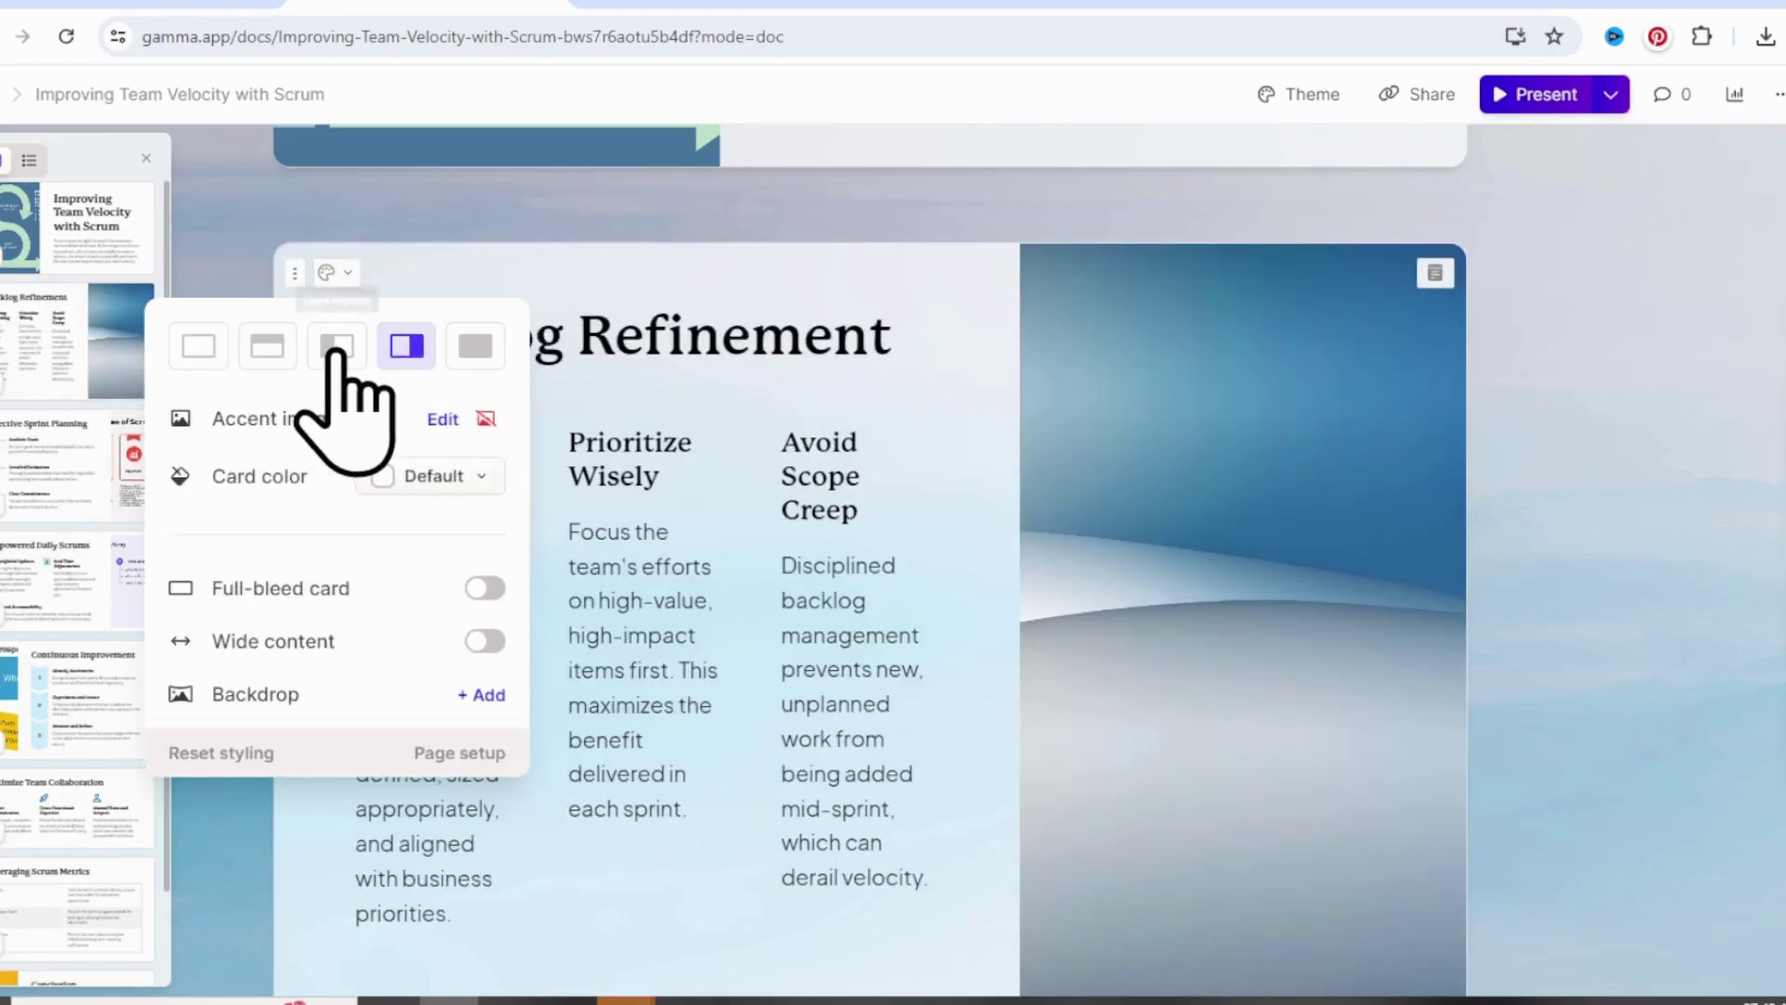
left_click(265, 353)
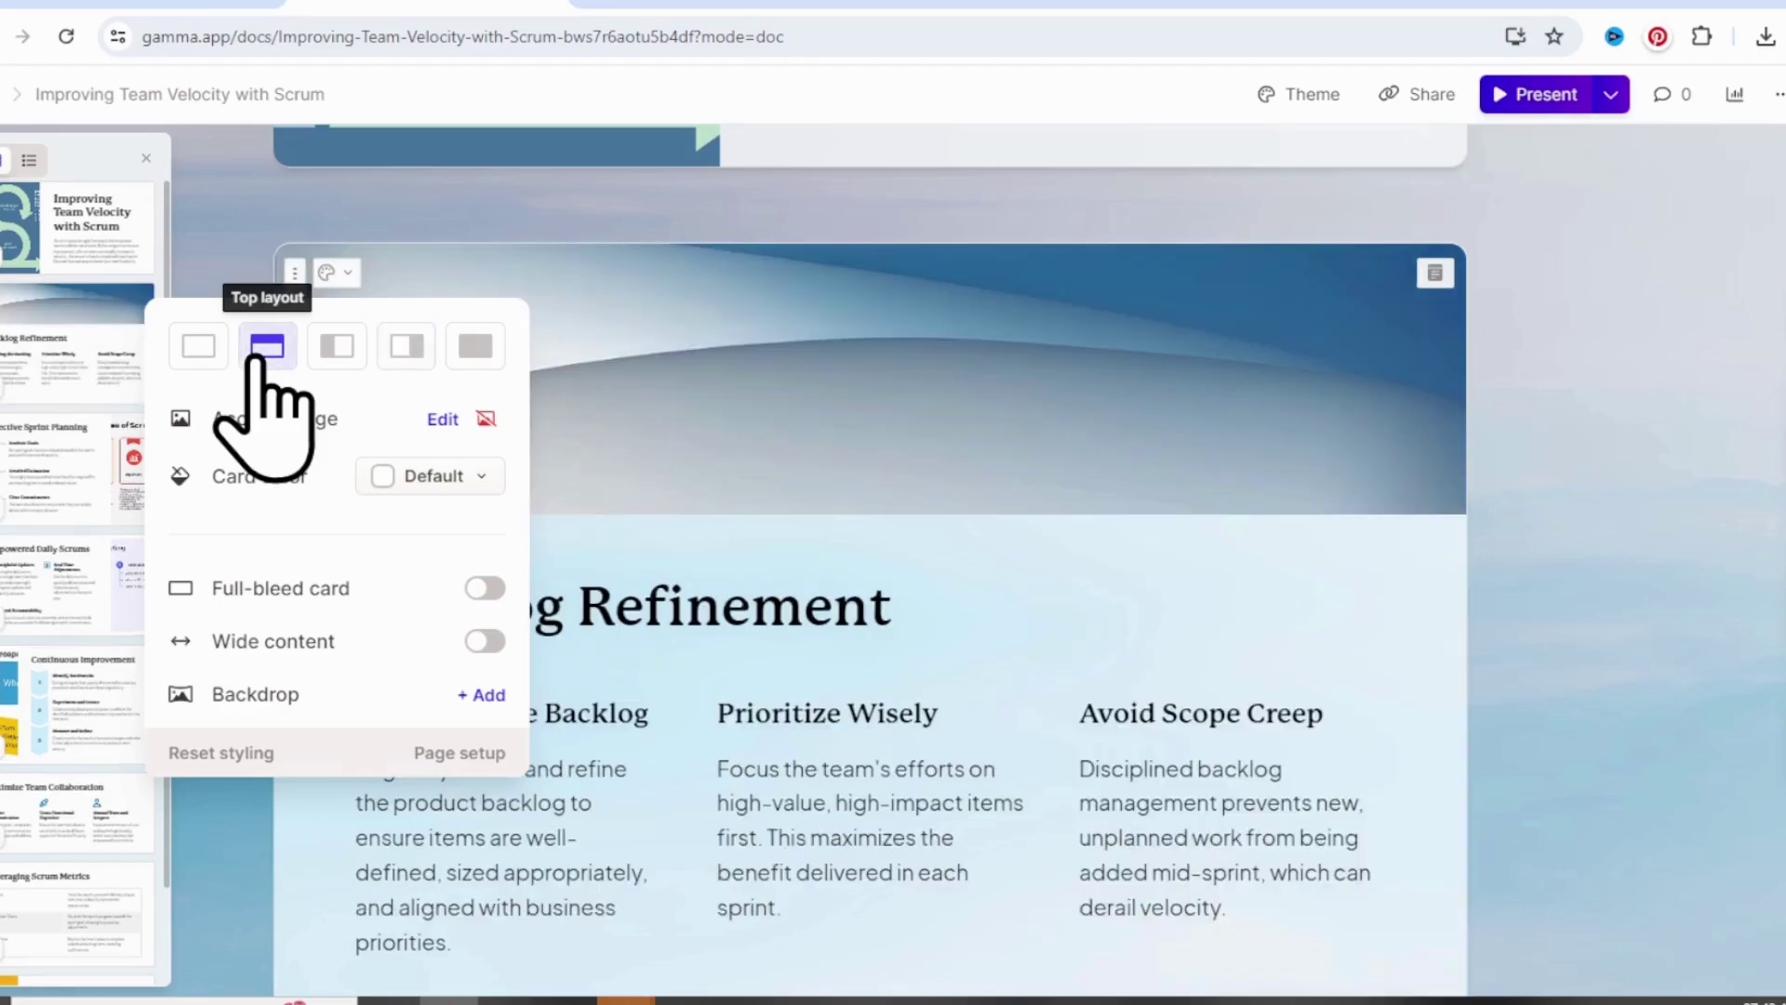
left_click(1610, 596)
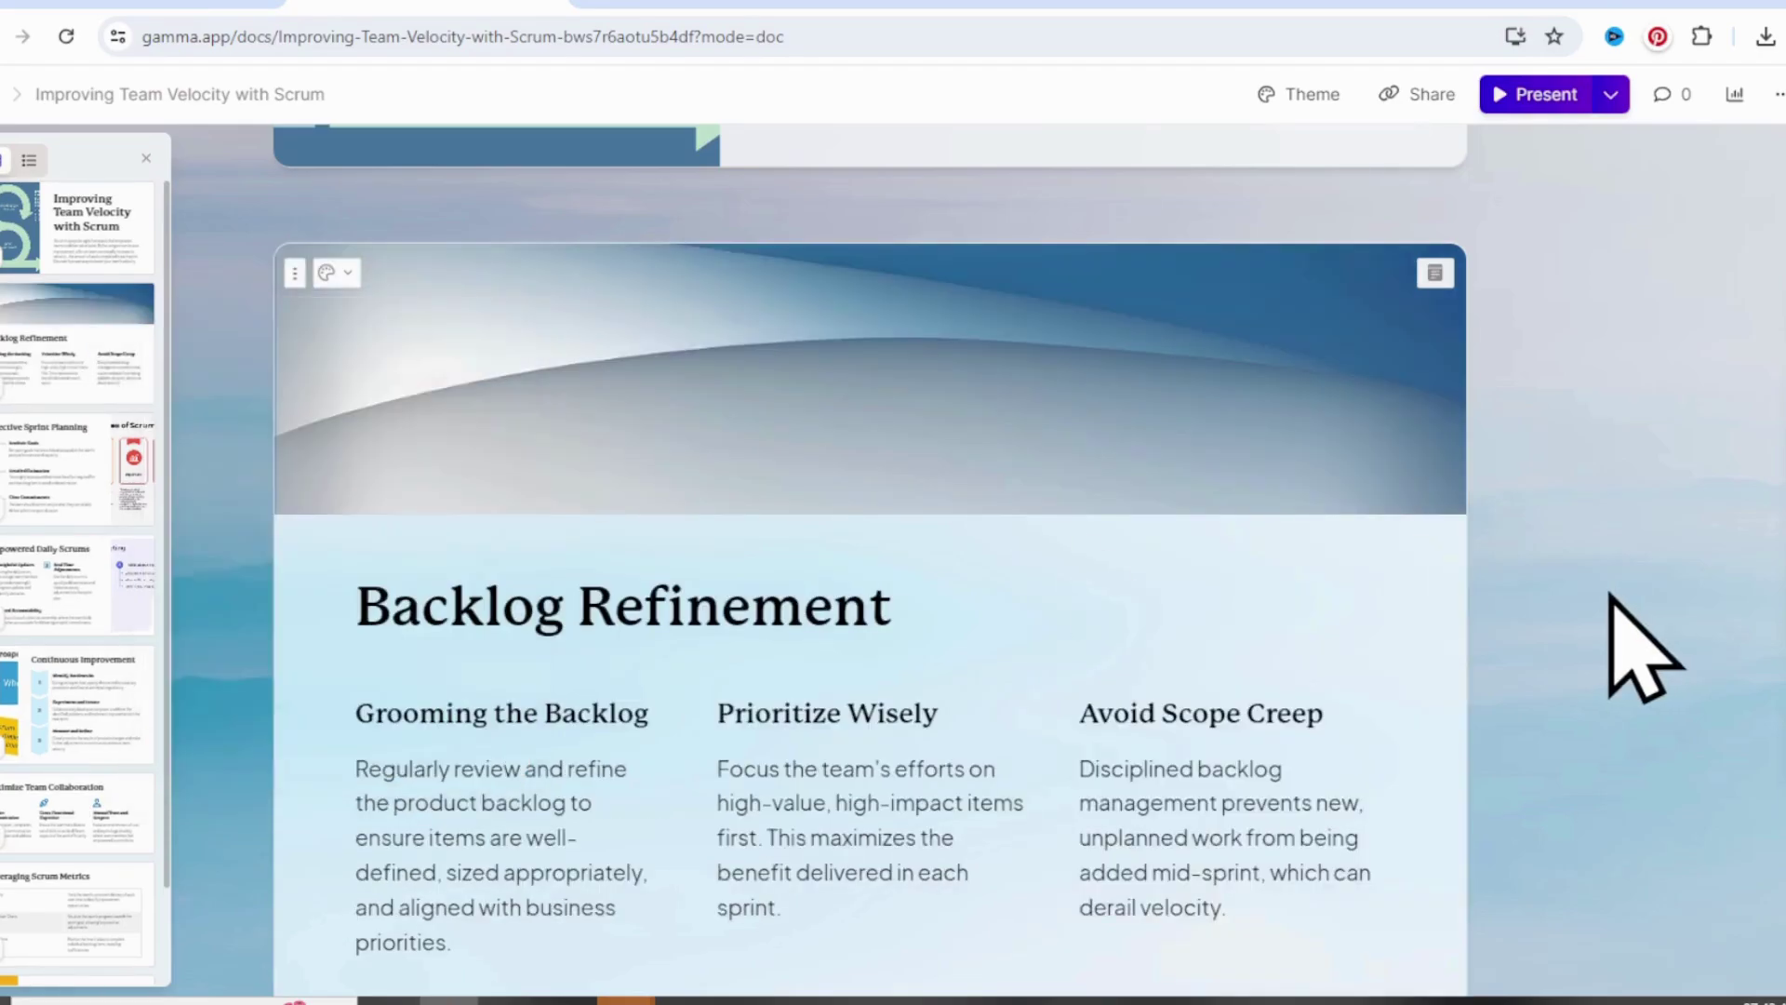
left_click(295, 272)
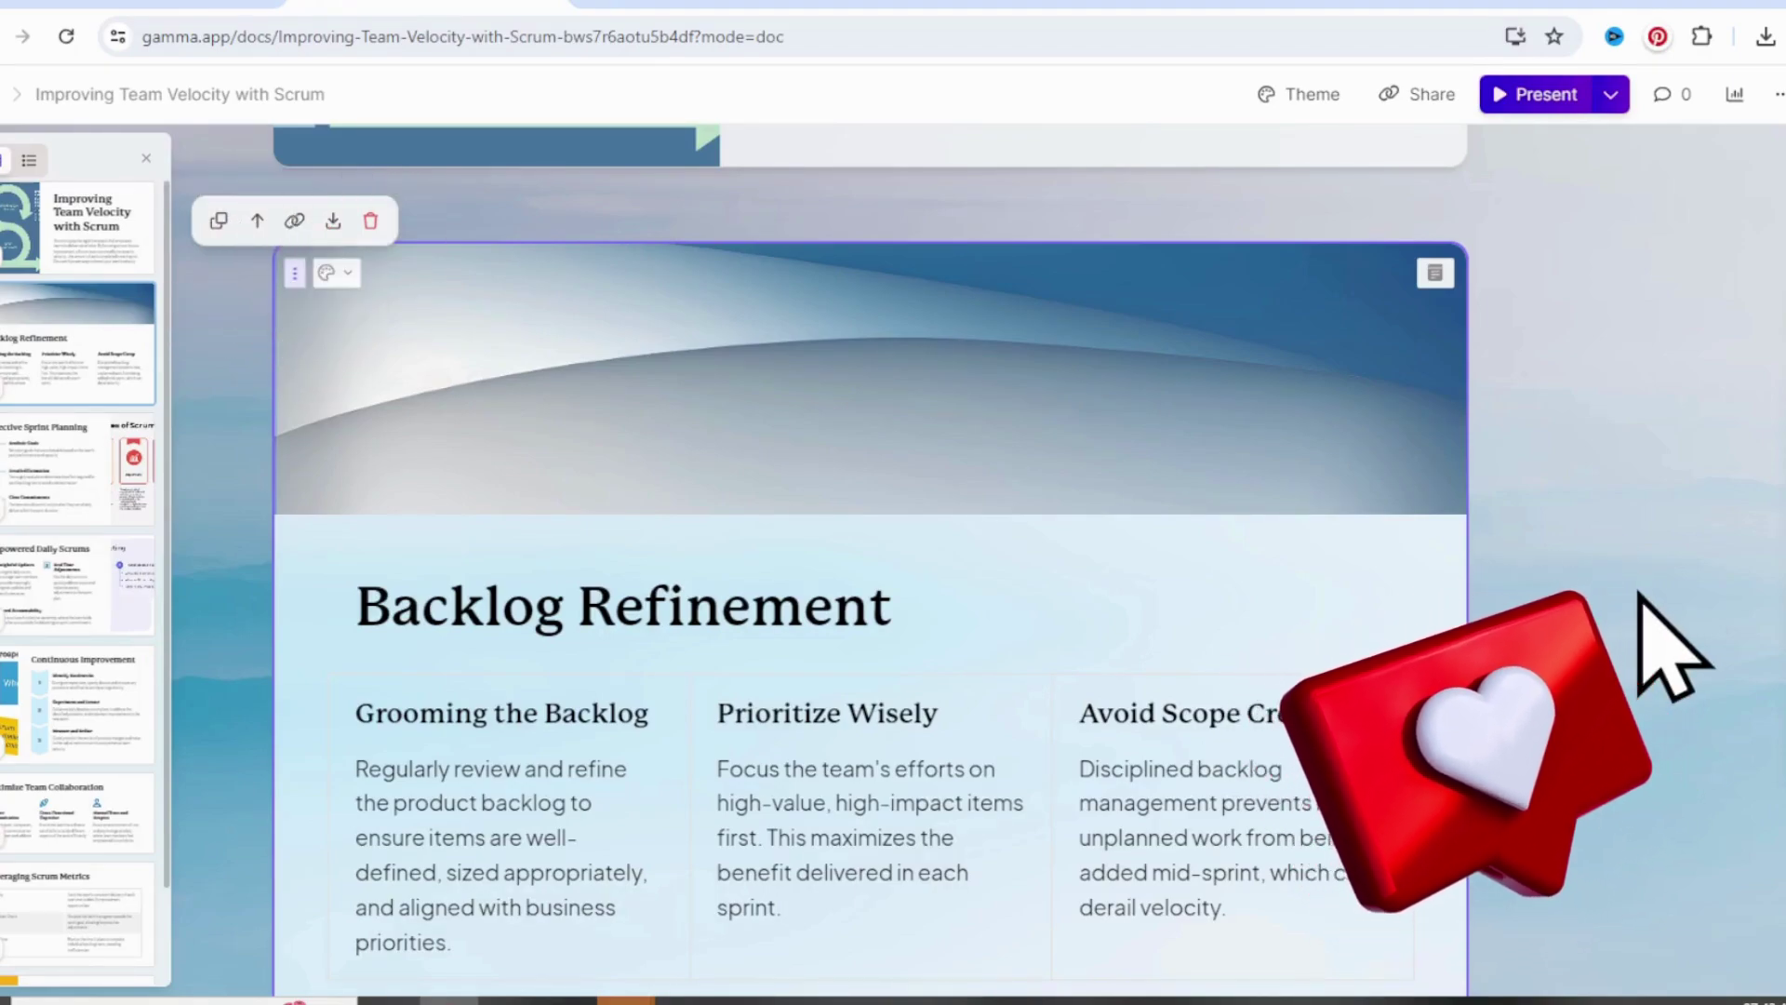
scroll(1639, 593, "down", 3)
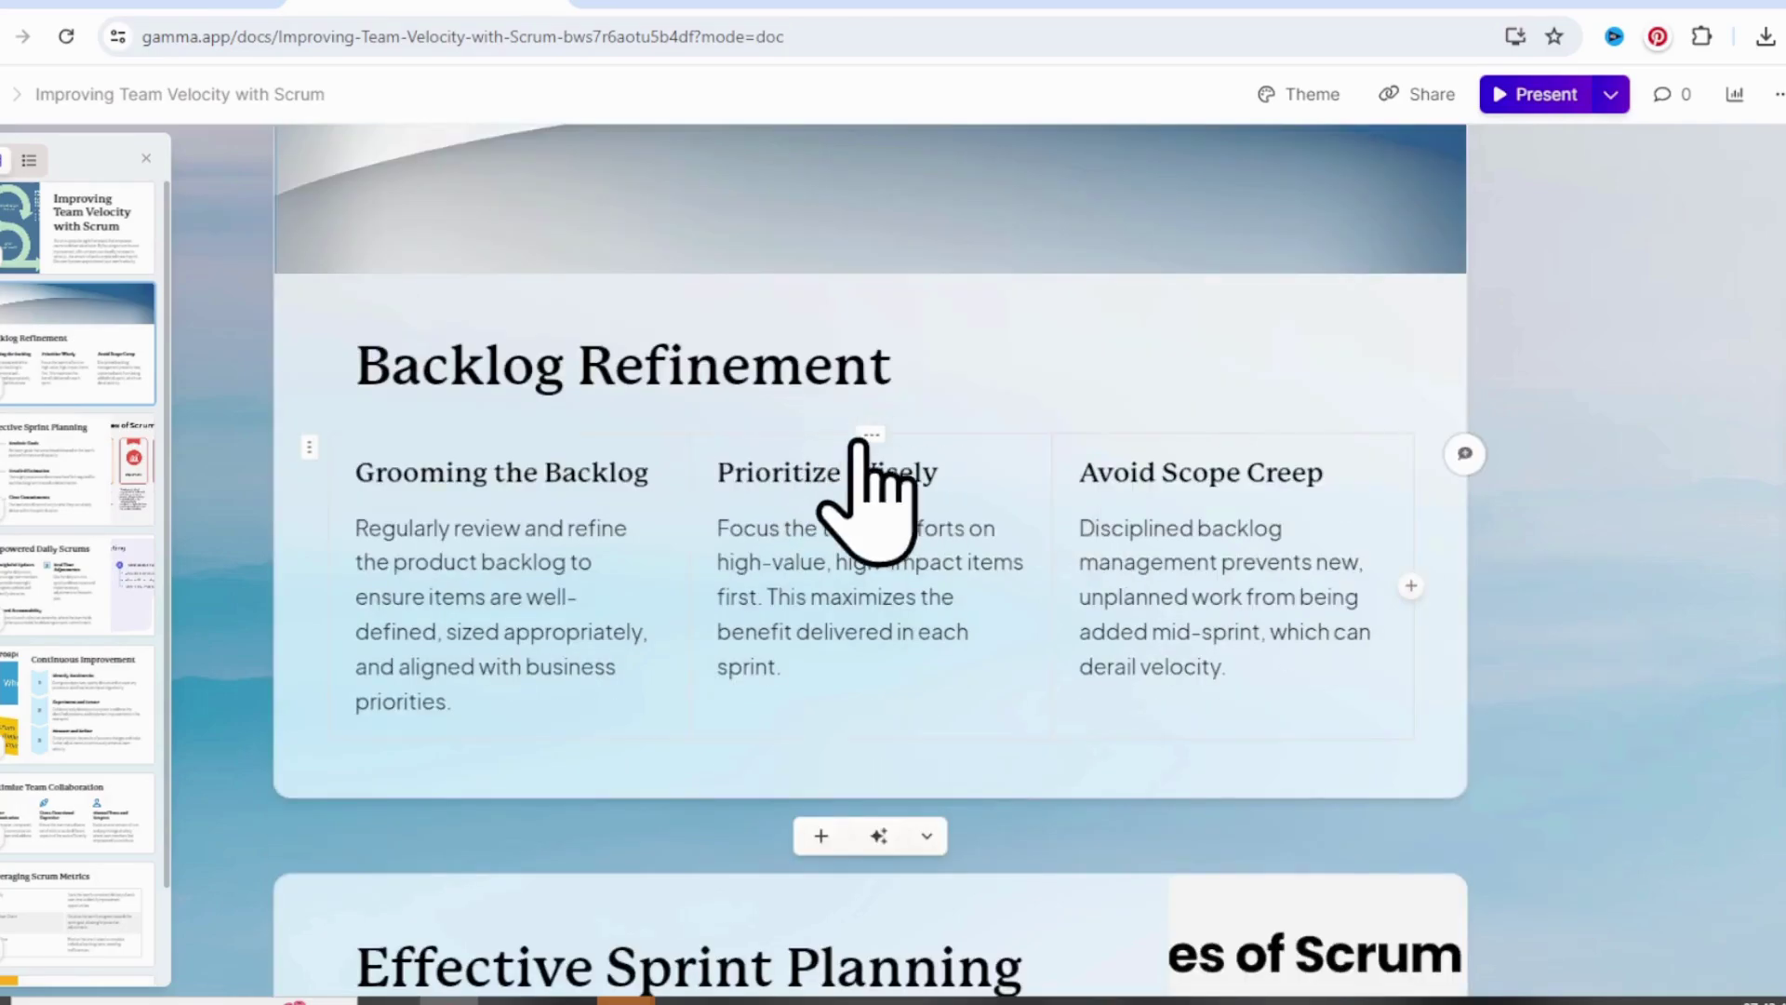
left_click(869, 434)
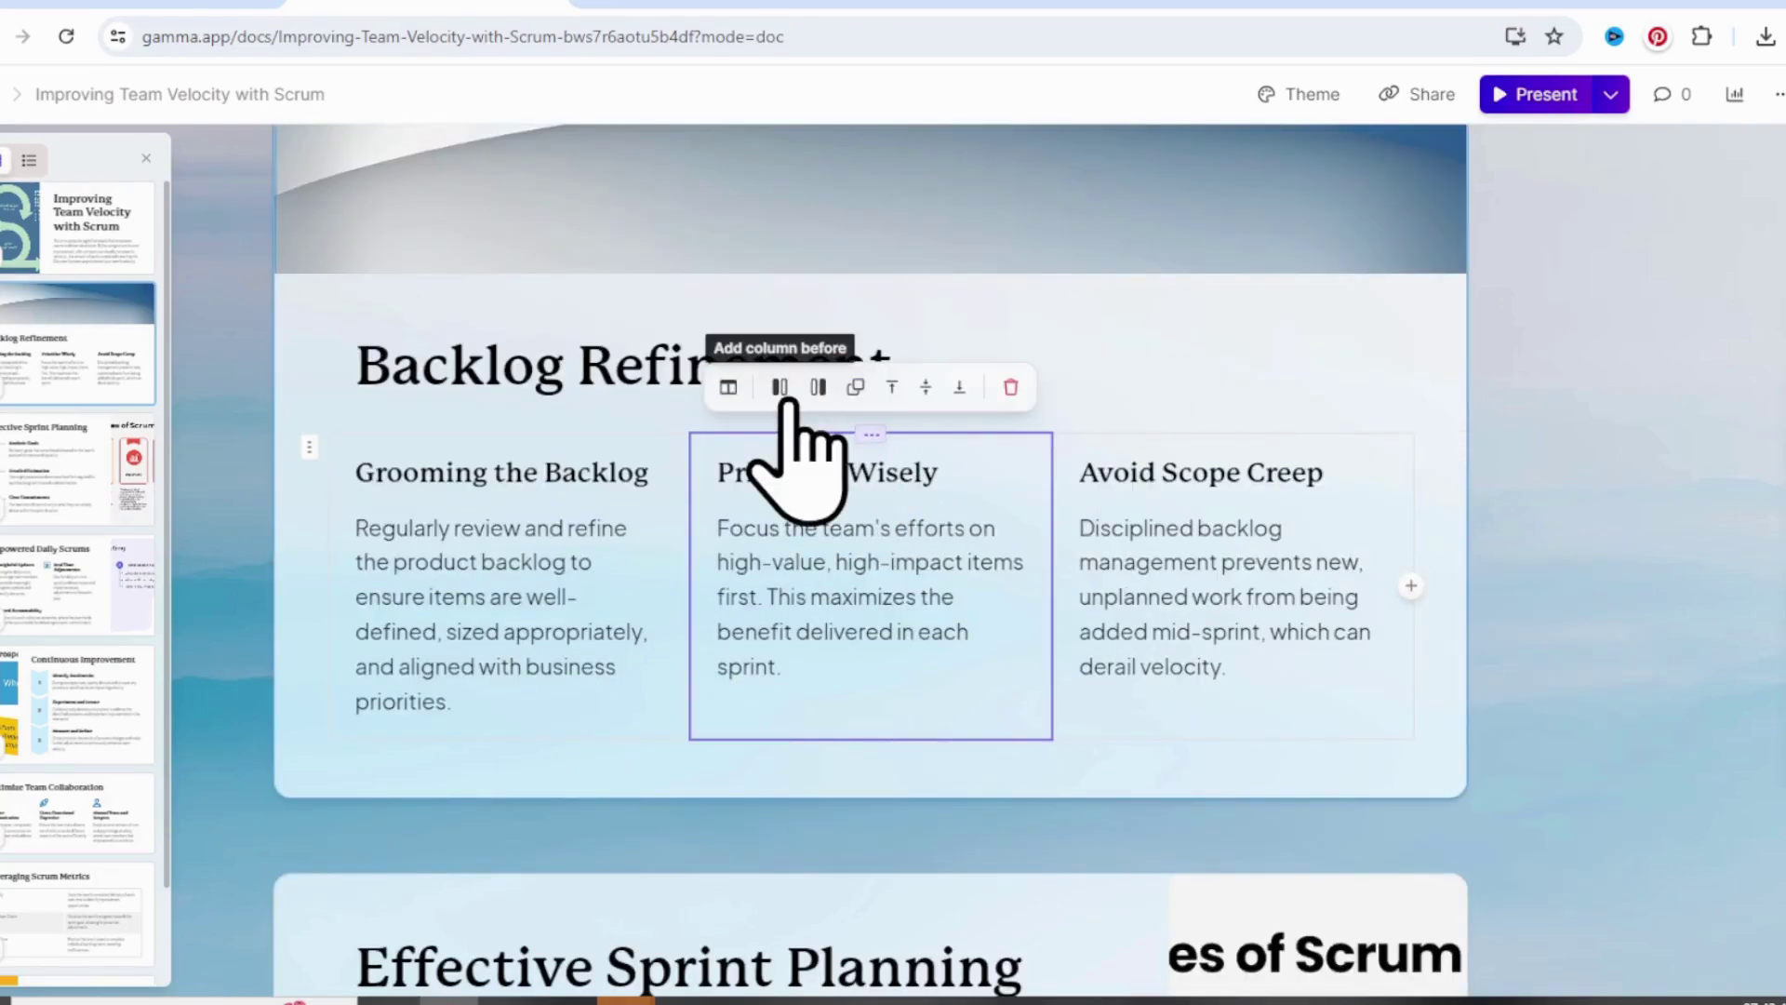
left_click(728, 389)
left_click(837, 396)
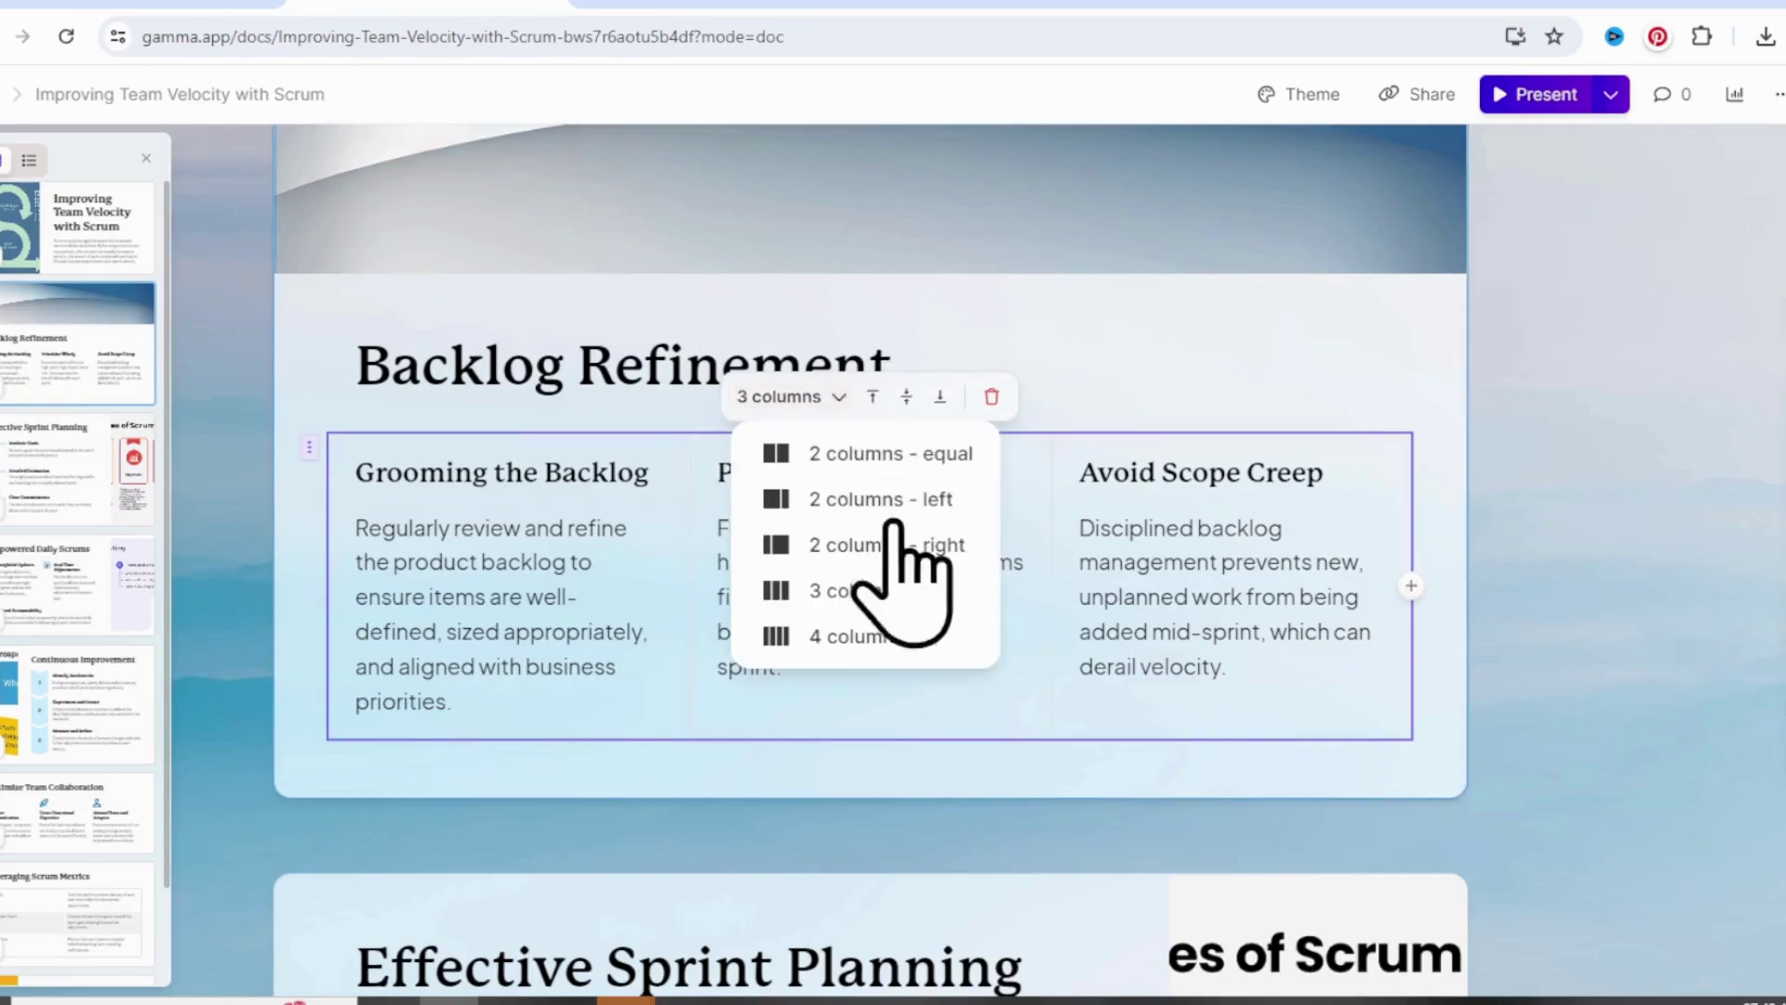
left_click(1607, 690)
scroll(1614, 697, "down", 1)
scroll(1614, 698, "down", 7)
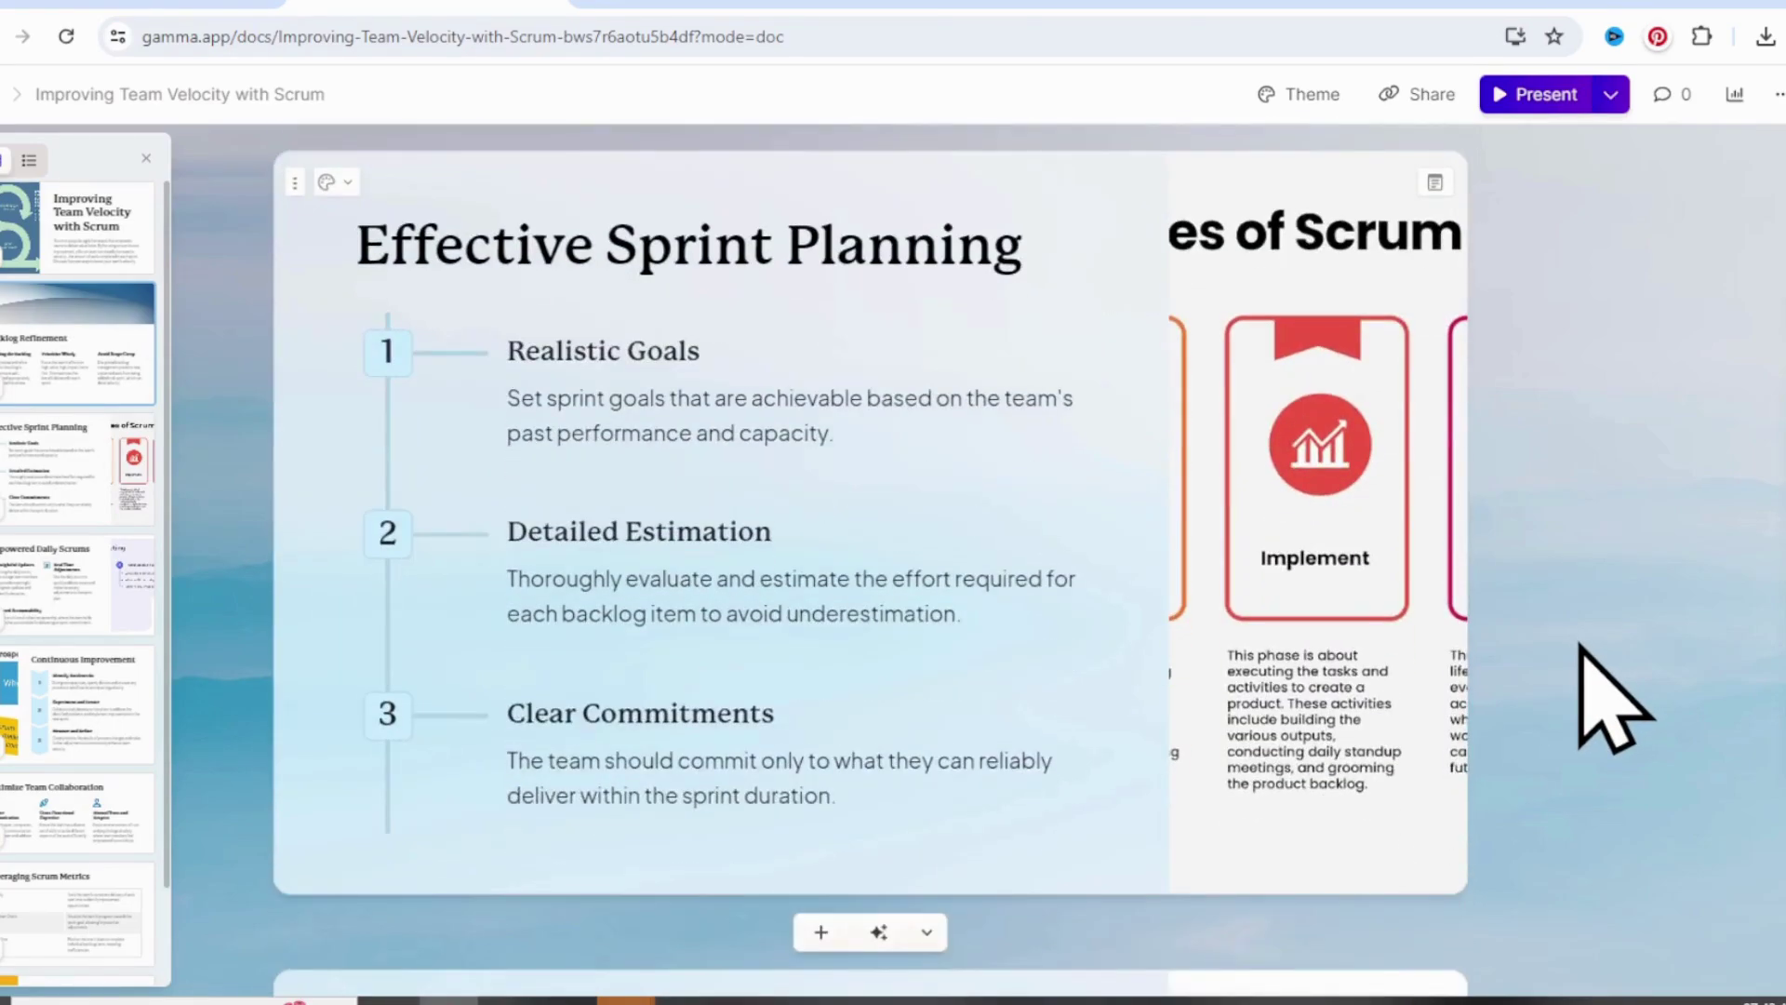
scroll(1614, 698, "up", 6)
scroll(1614, 698, "down", 5)
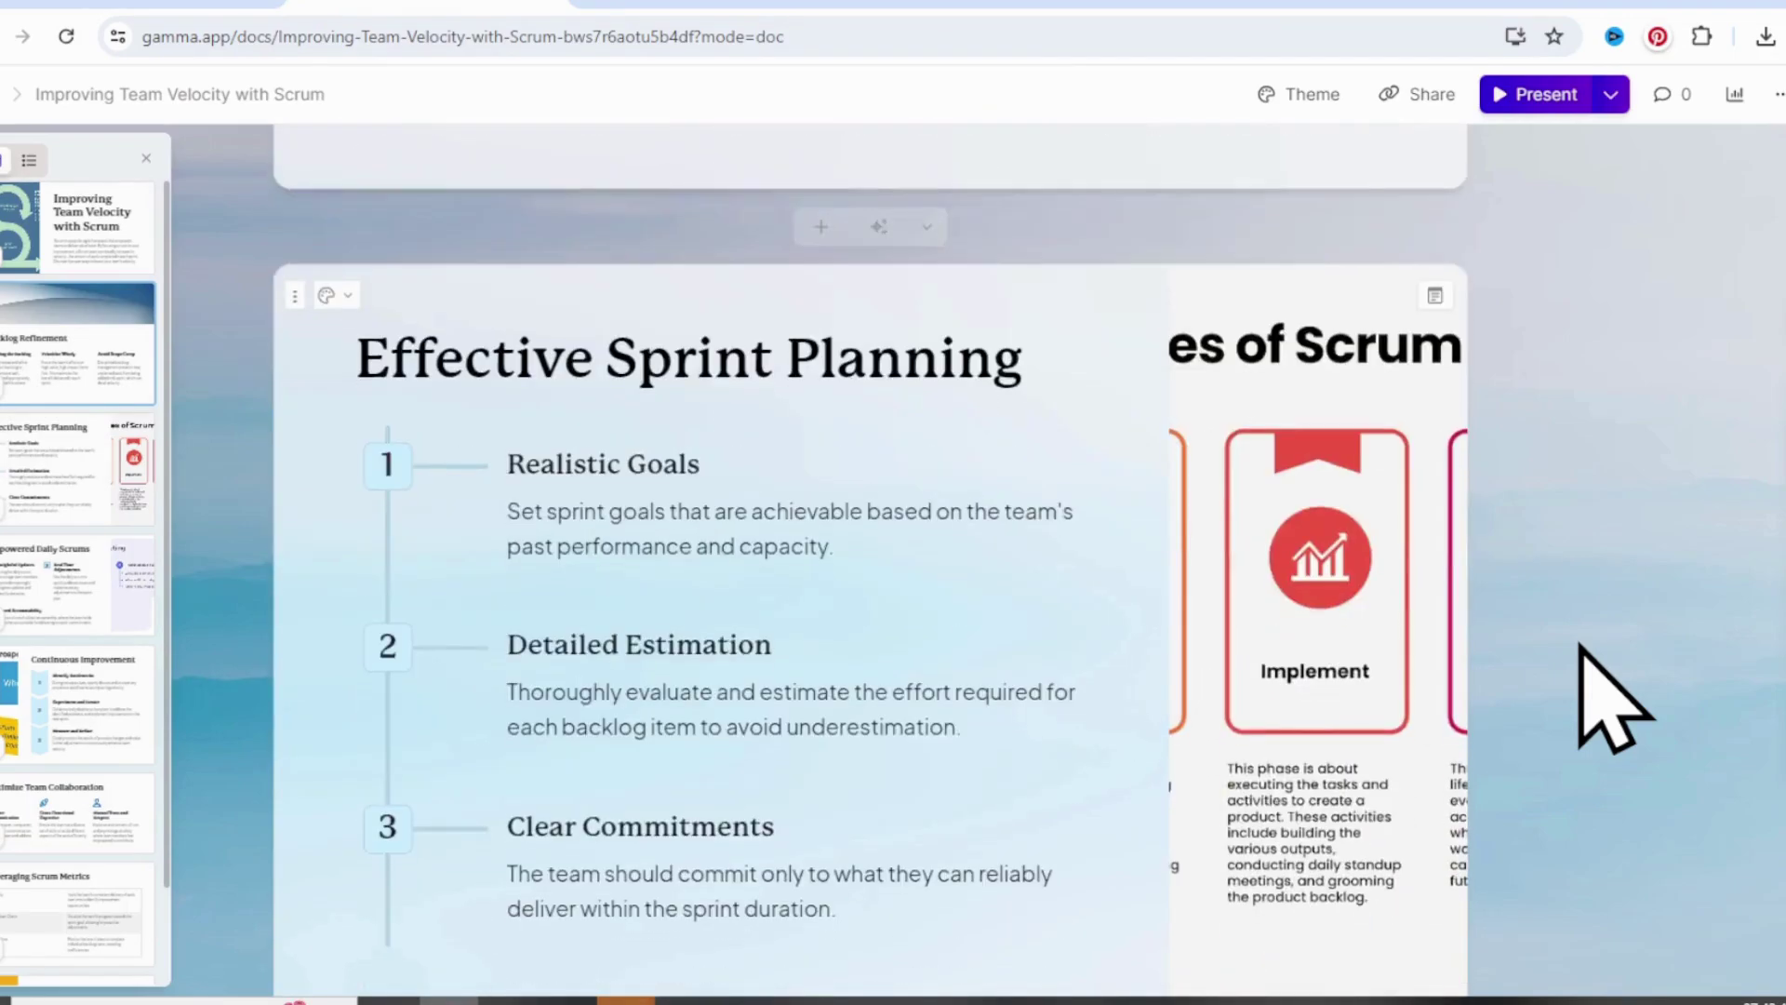
scroll(1614, 698, "down", 10)
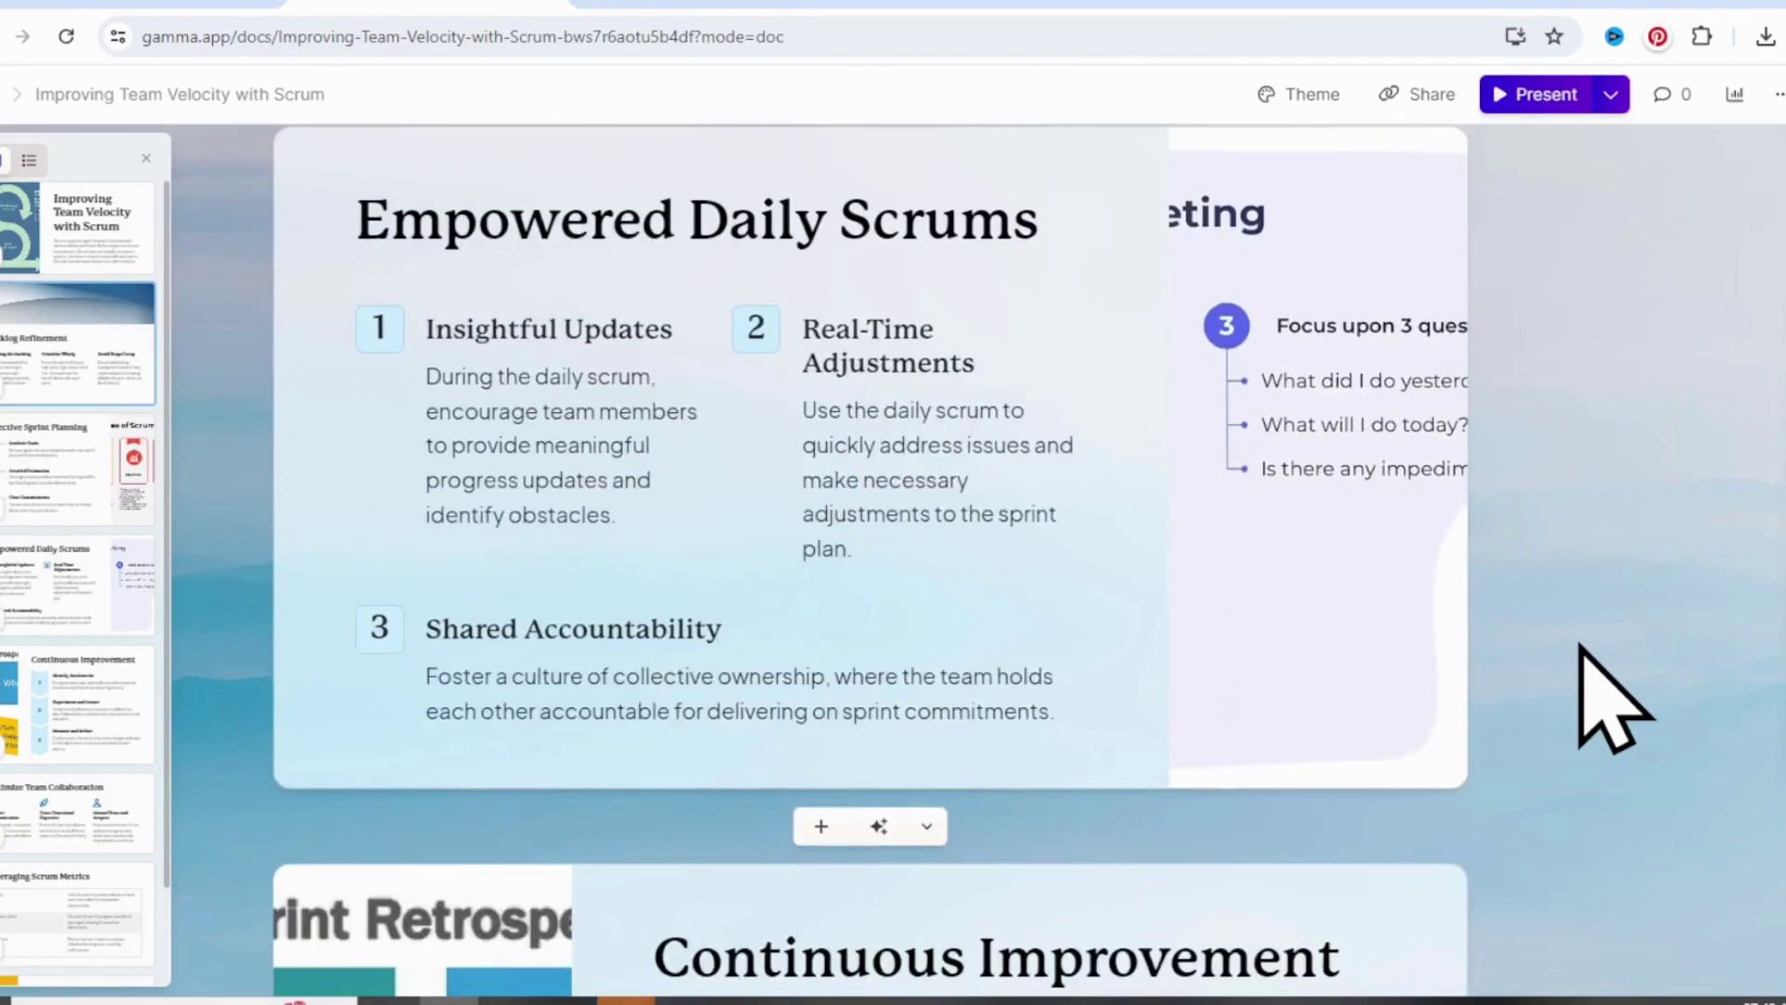
scroll(1582, 649, "down", 1)
scroll(1572, 642, "up", 2)
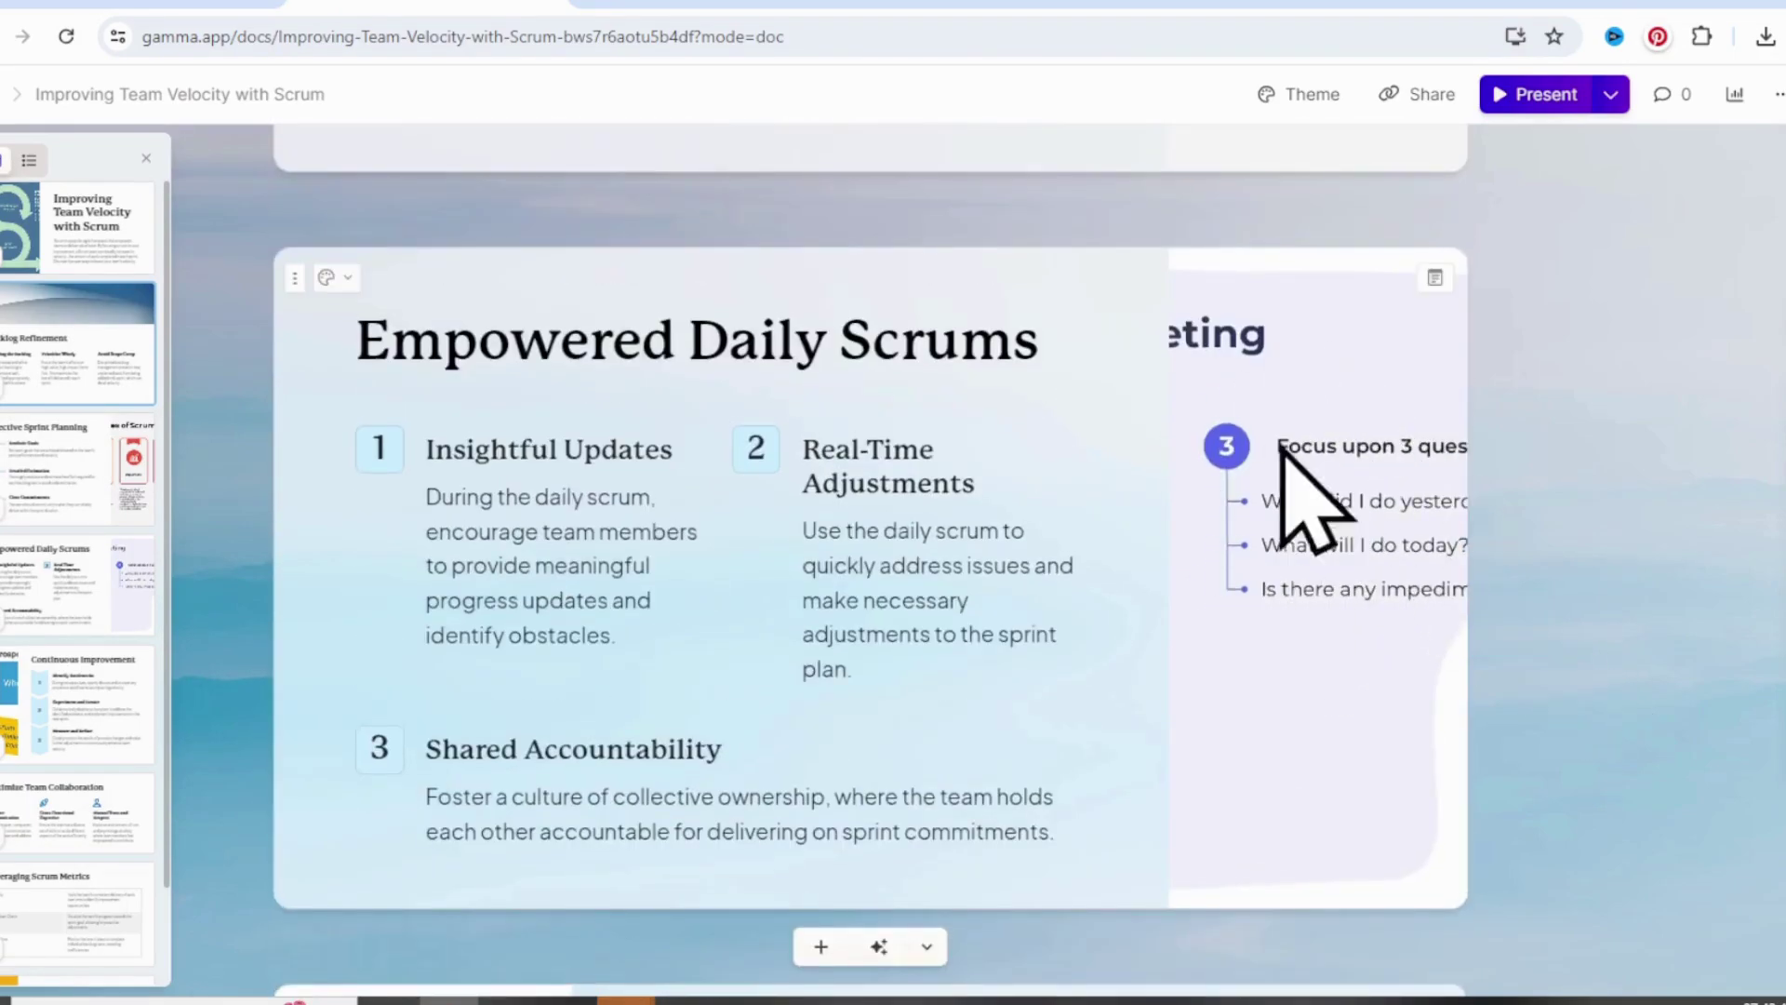
scroll(1566, 669, "down", 14)
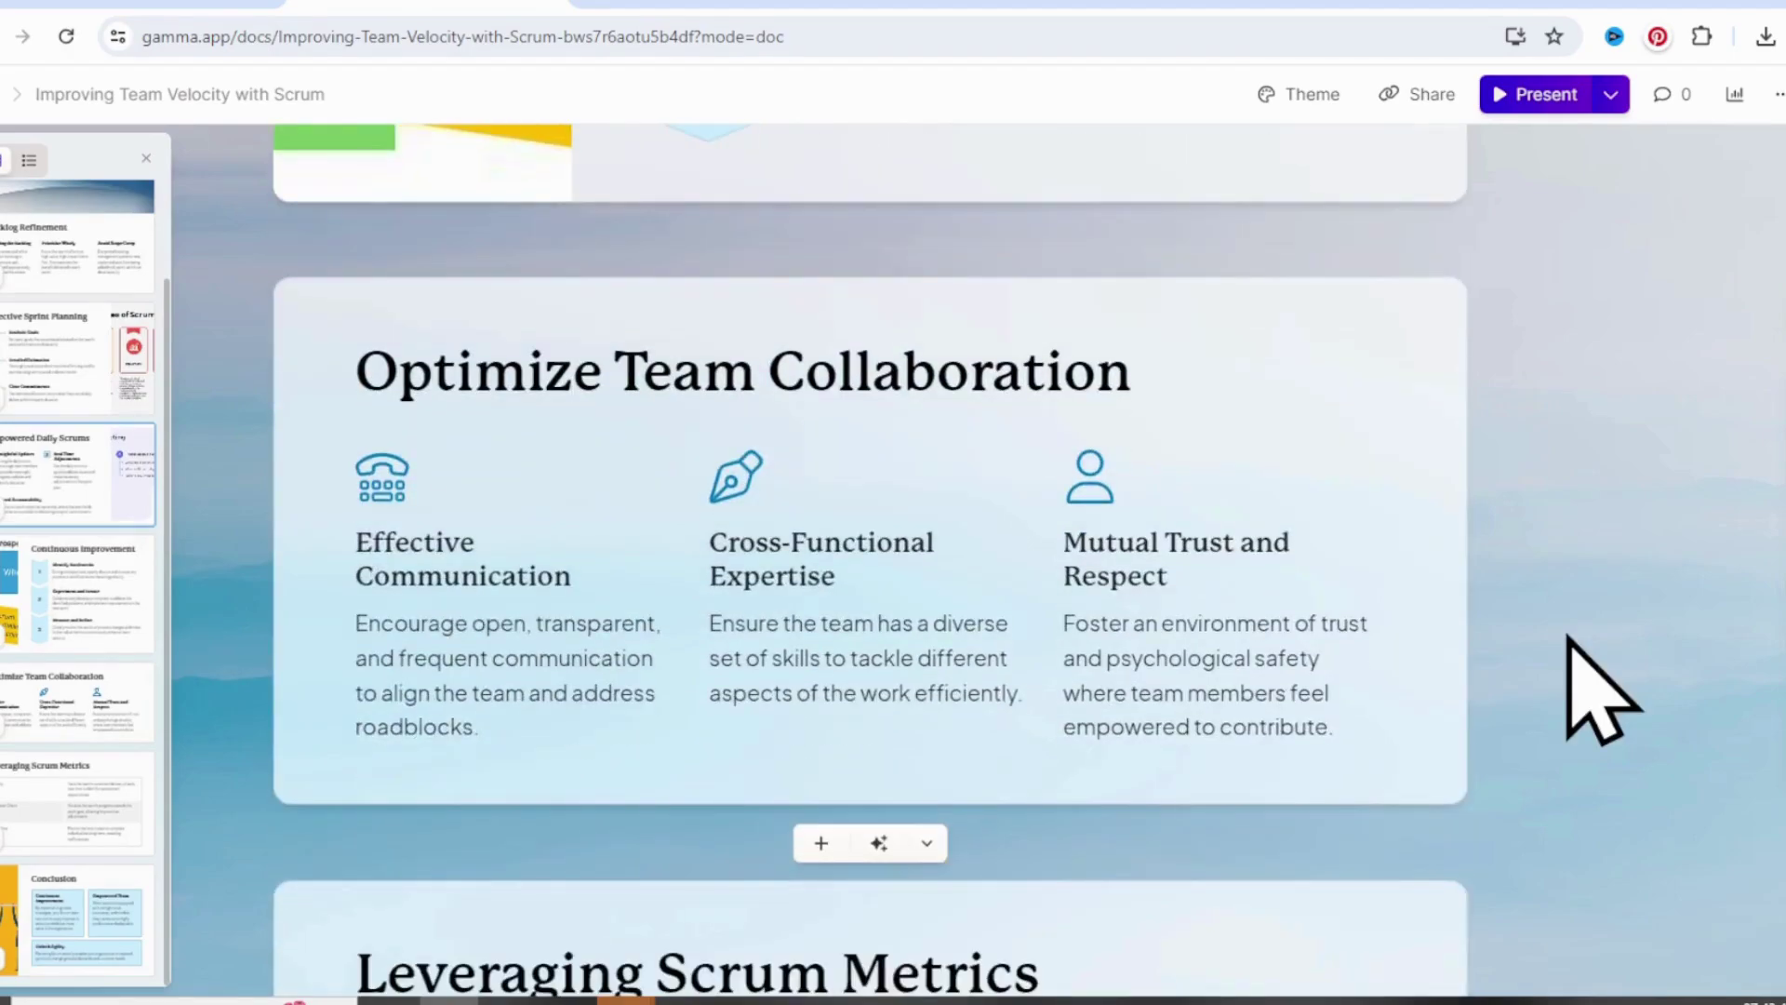
scroll(1568, 640, "down", 1)
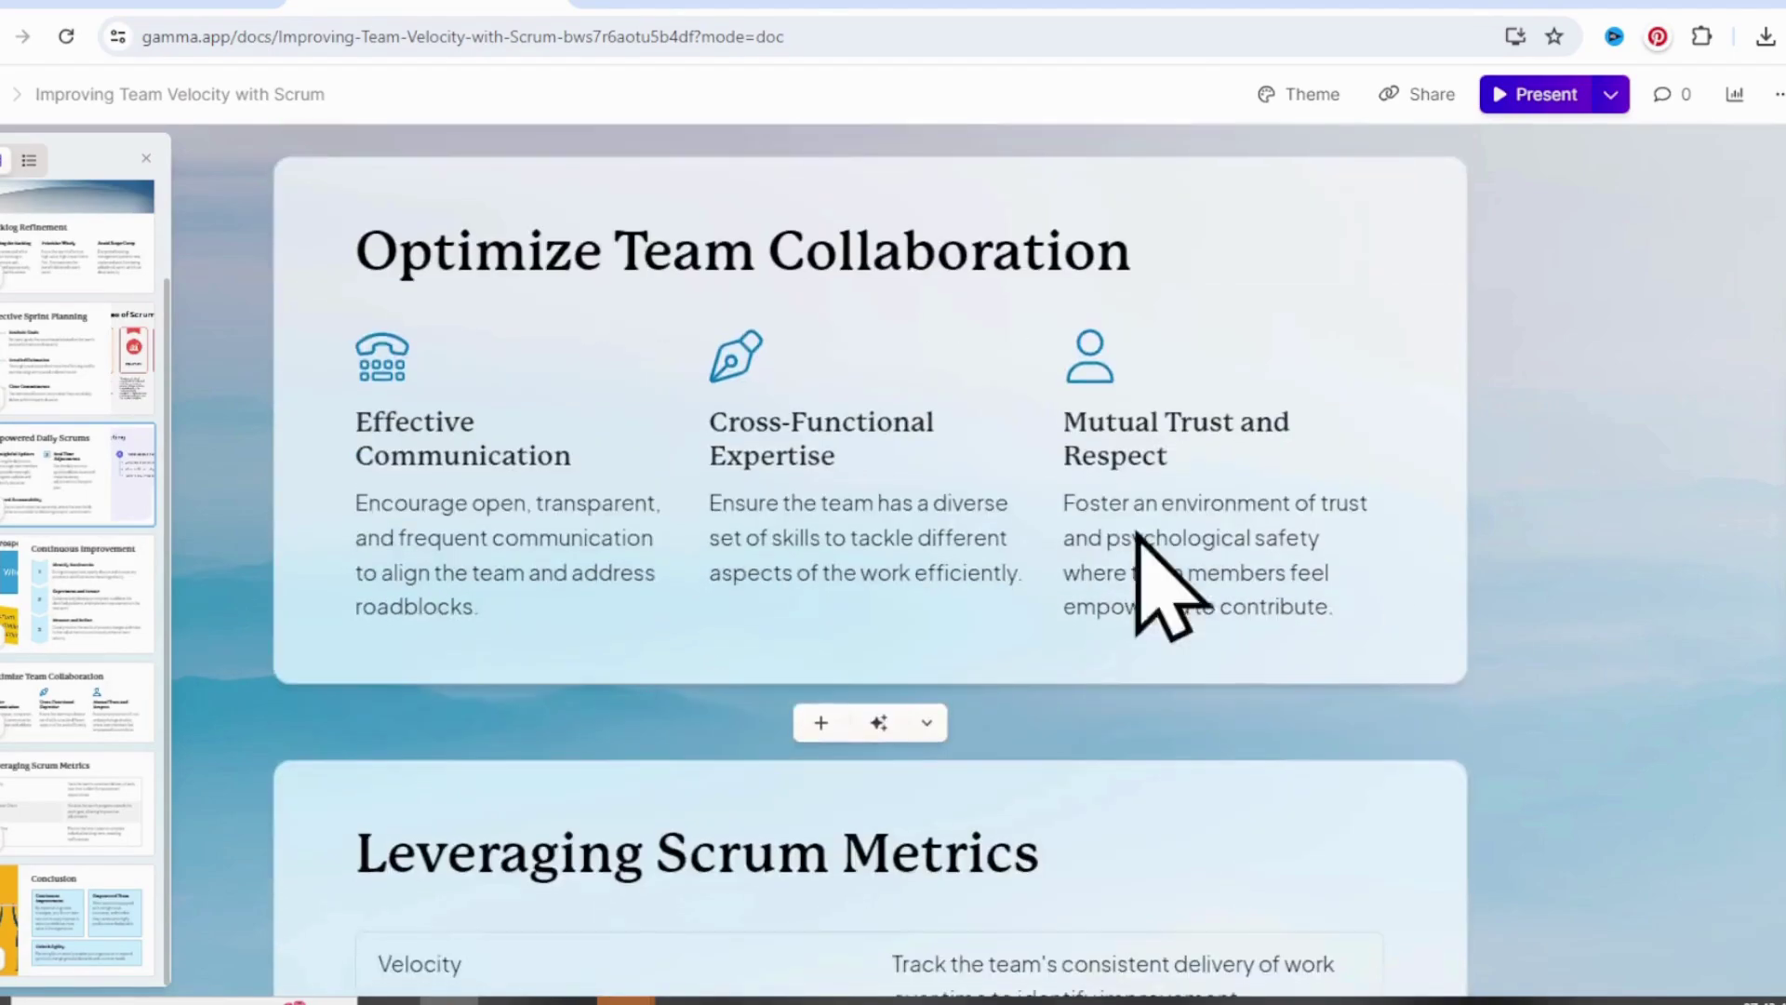
Step: Swap the Mutual Trust and Respect icon for the group-of-people icon found under 'team'
left_click(1086, 369)
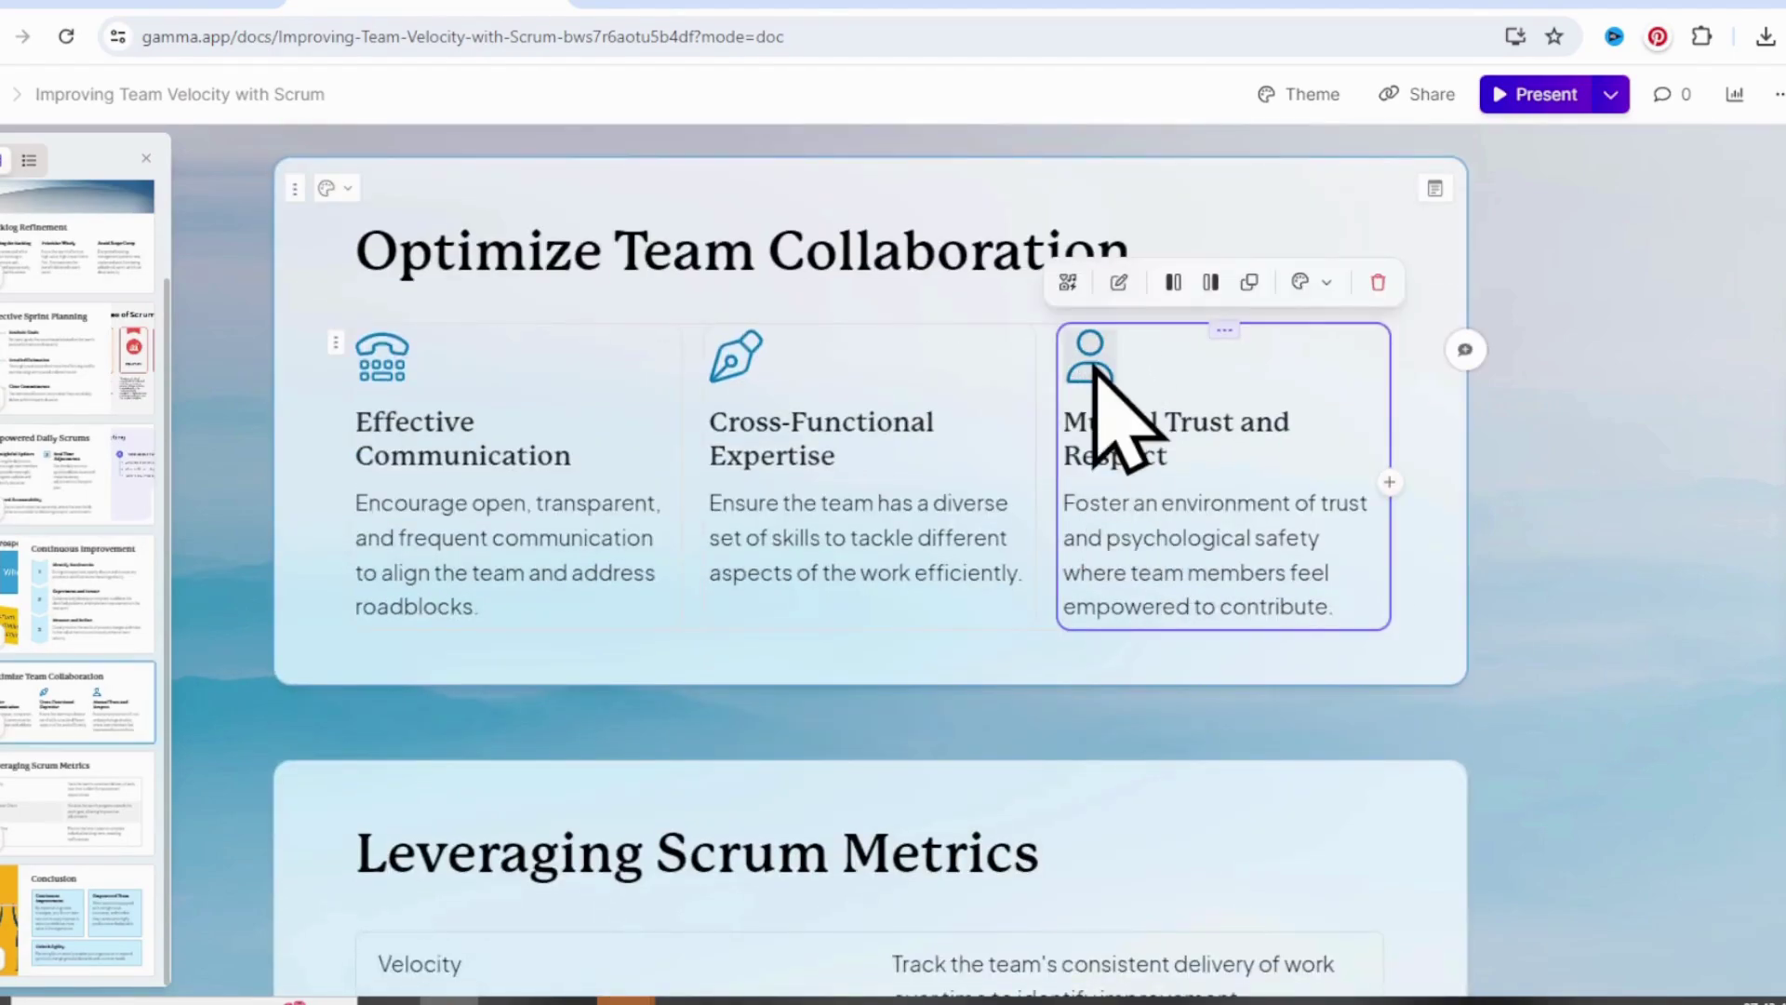
left_click(1088, 372)
type("team")
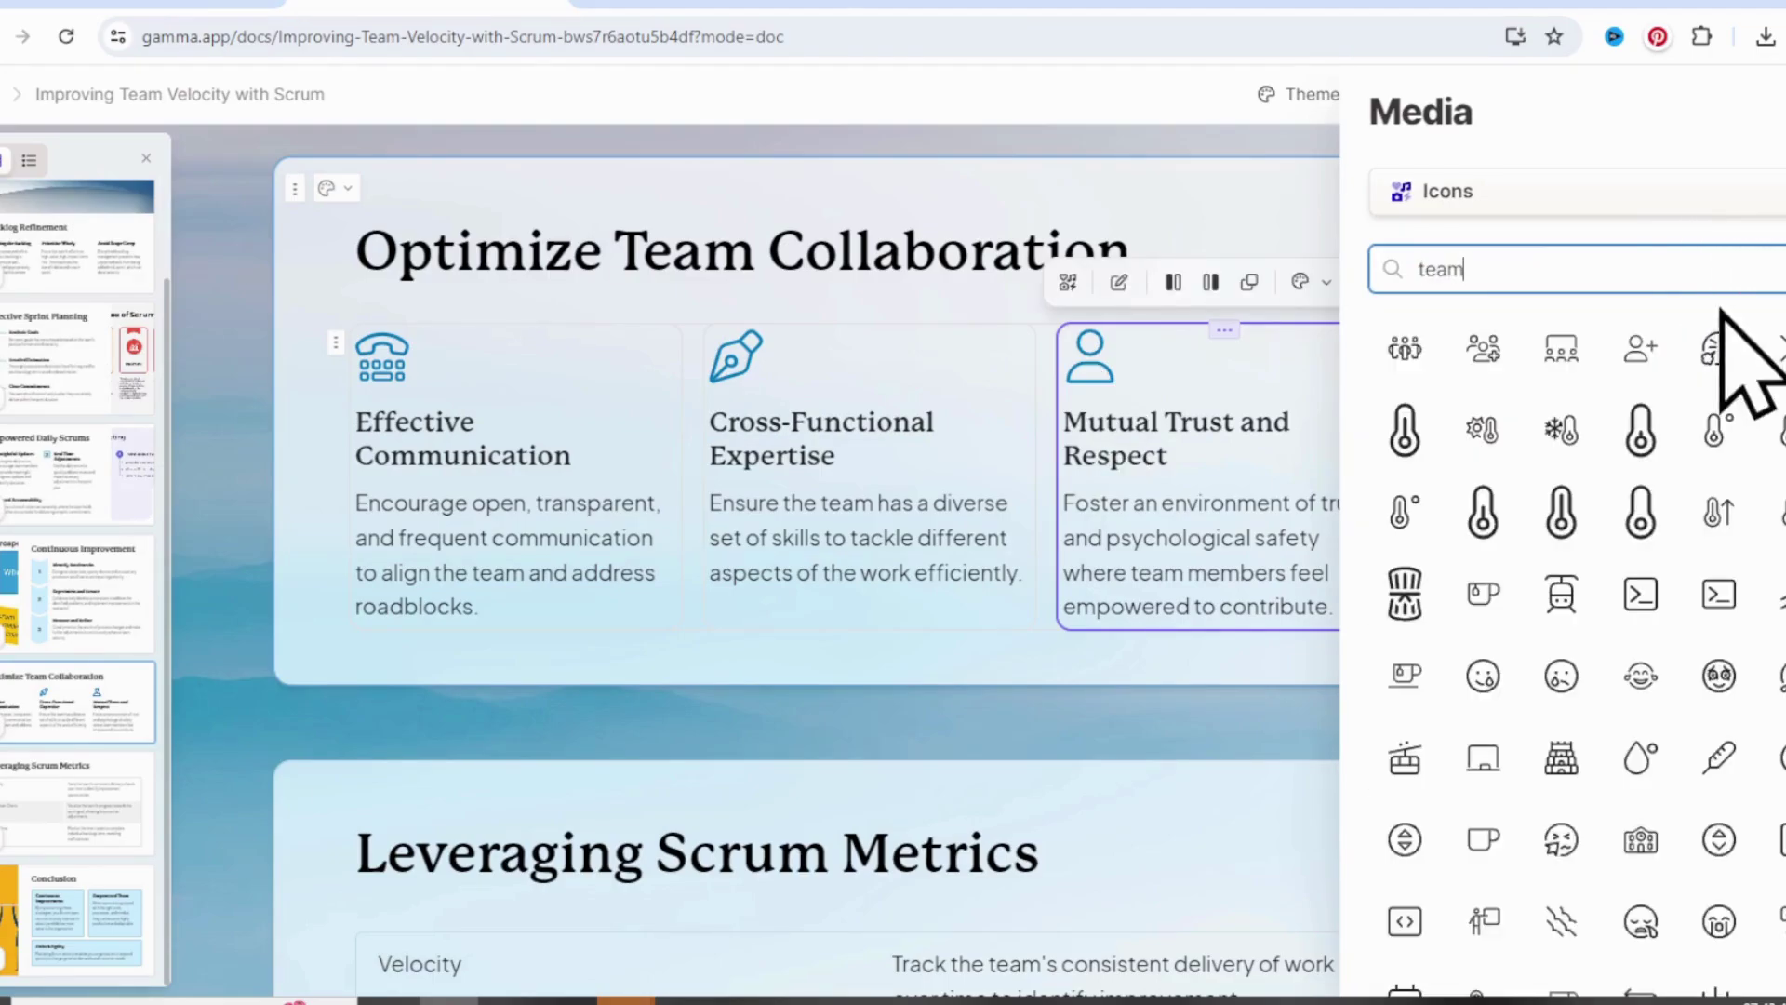
left_click(1404, 352)
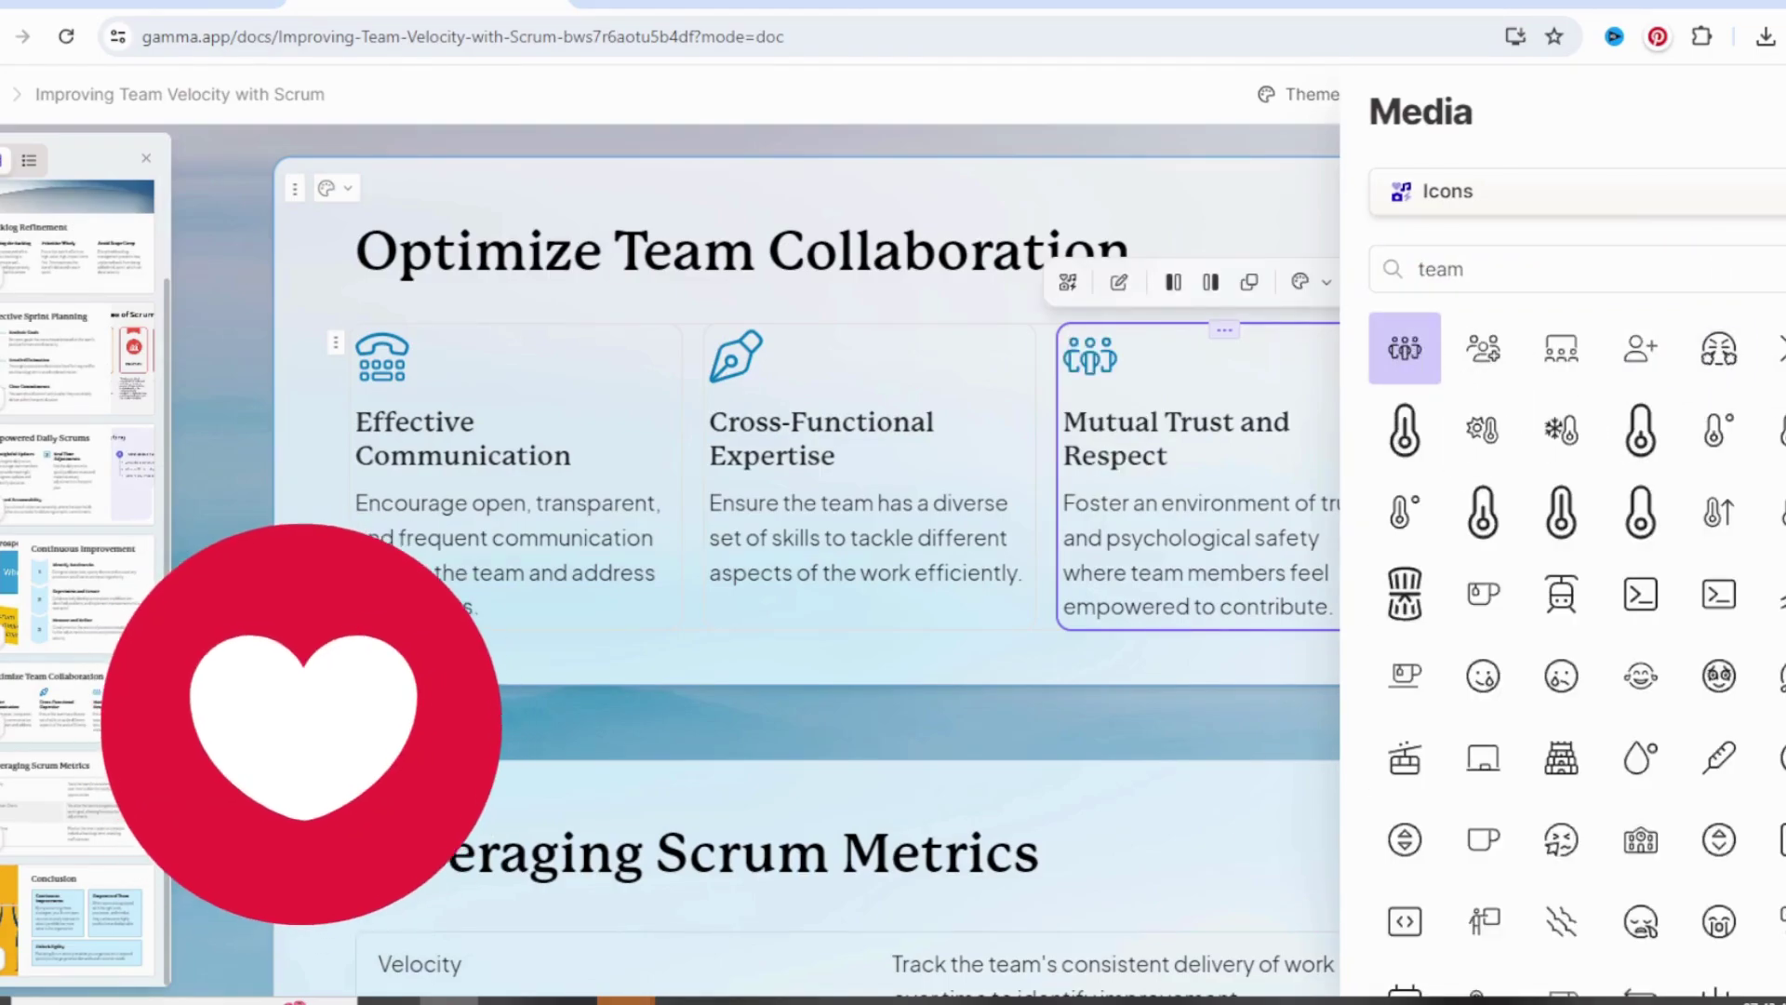
left_click(1136, 757)
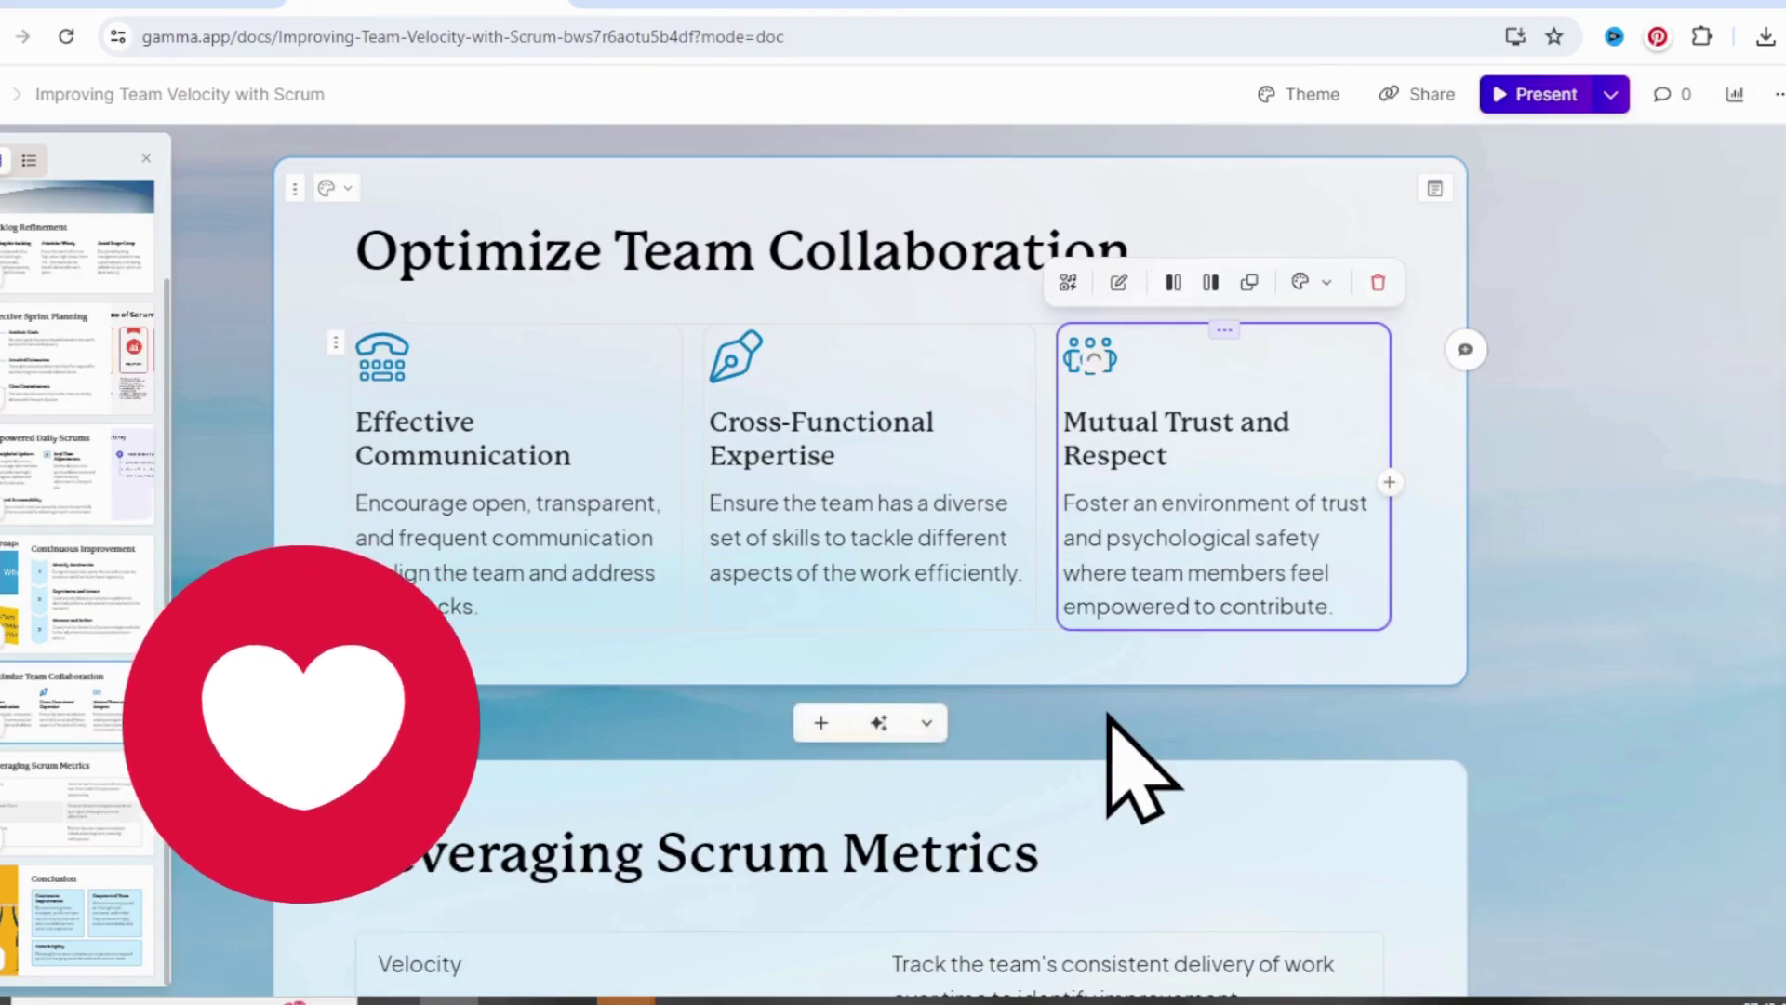
scroll(1489, 735, "down", 3)
scroll(1487, 718, "down", 4)
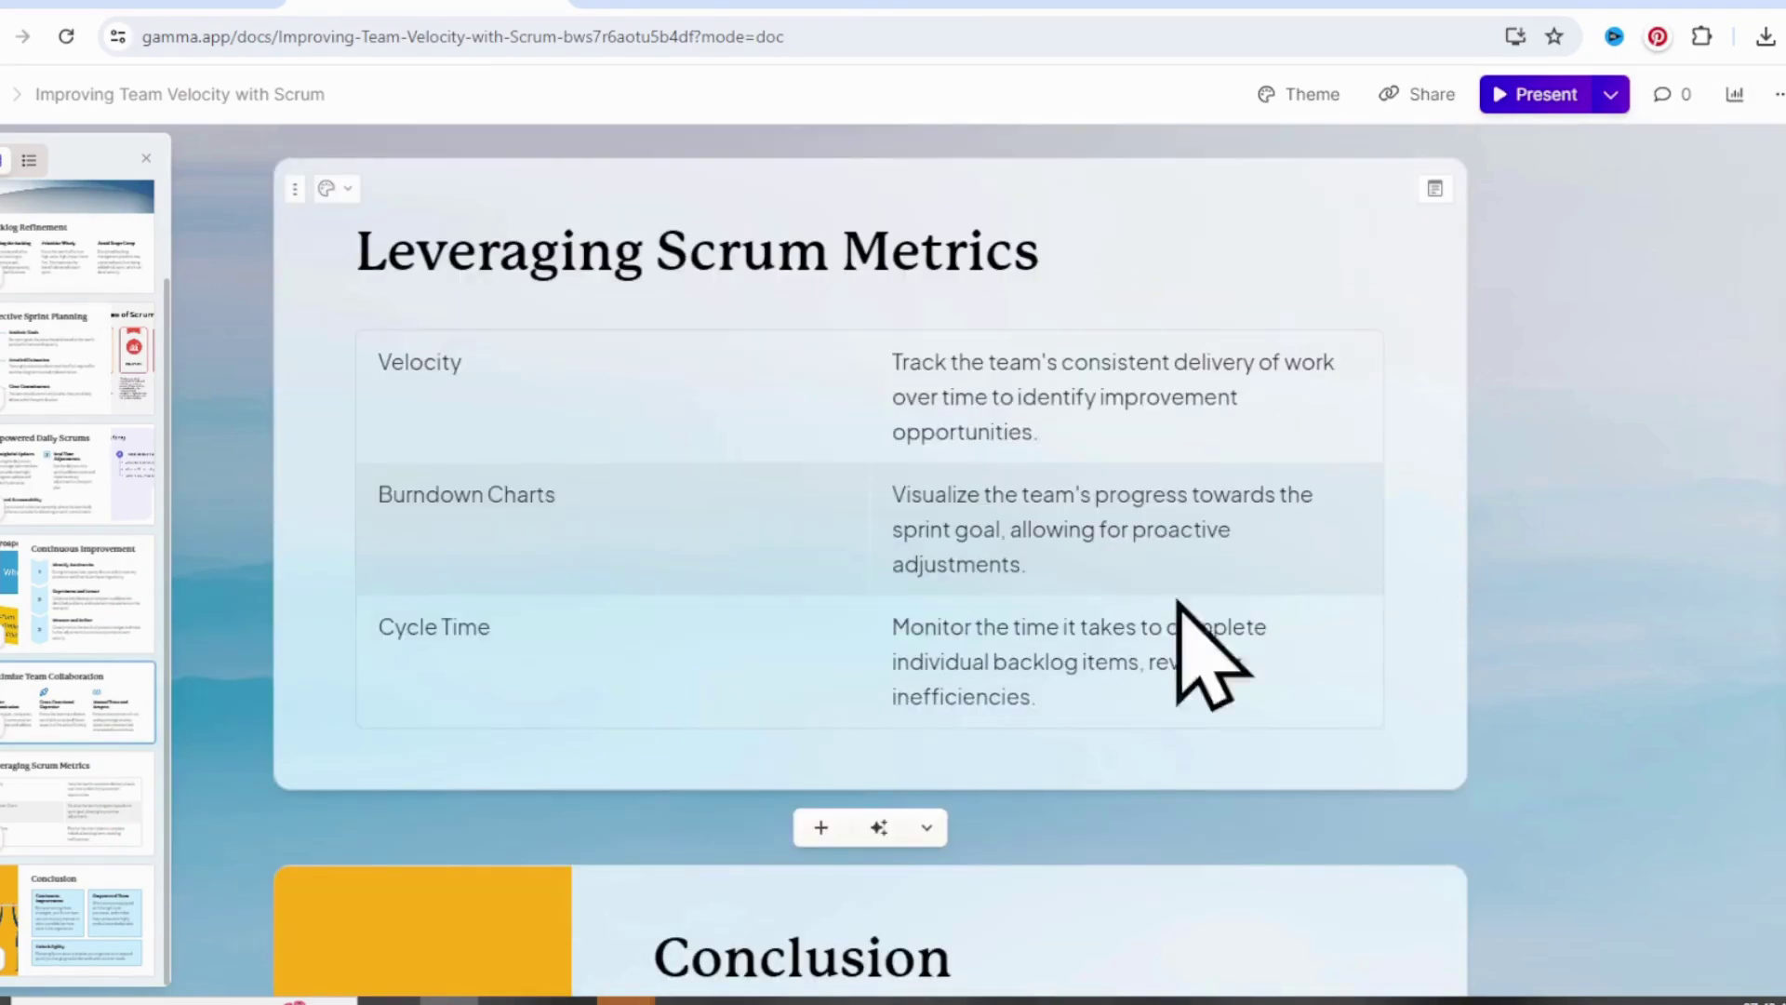
double_click(431, 364)
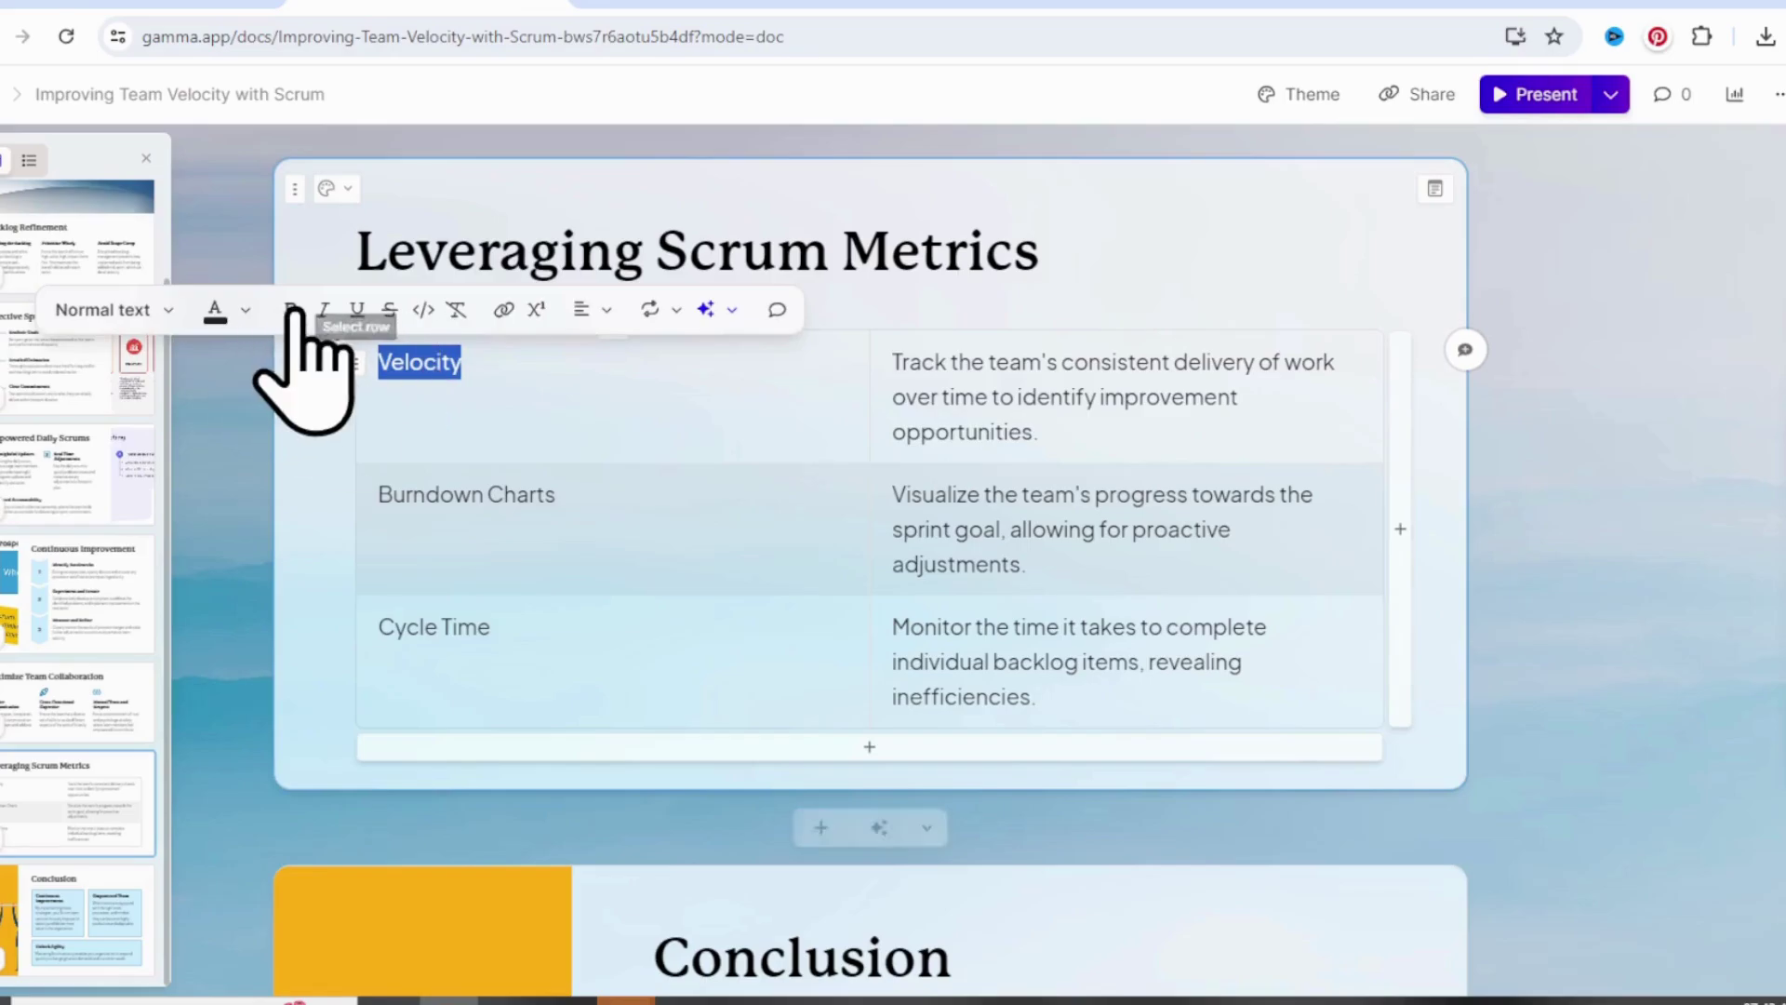
left_click_drag(556, 494, 343, 439)
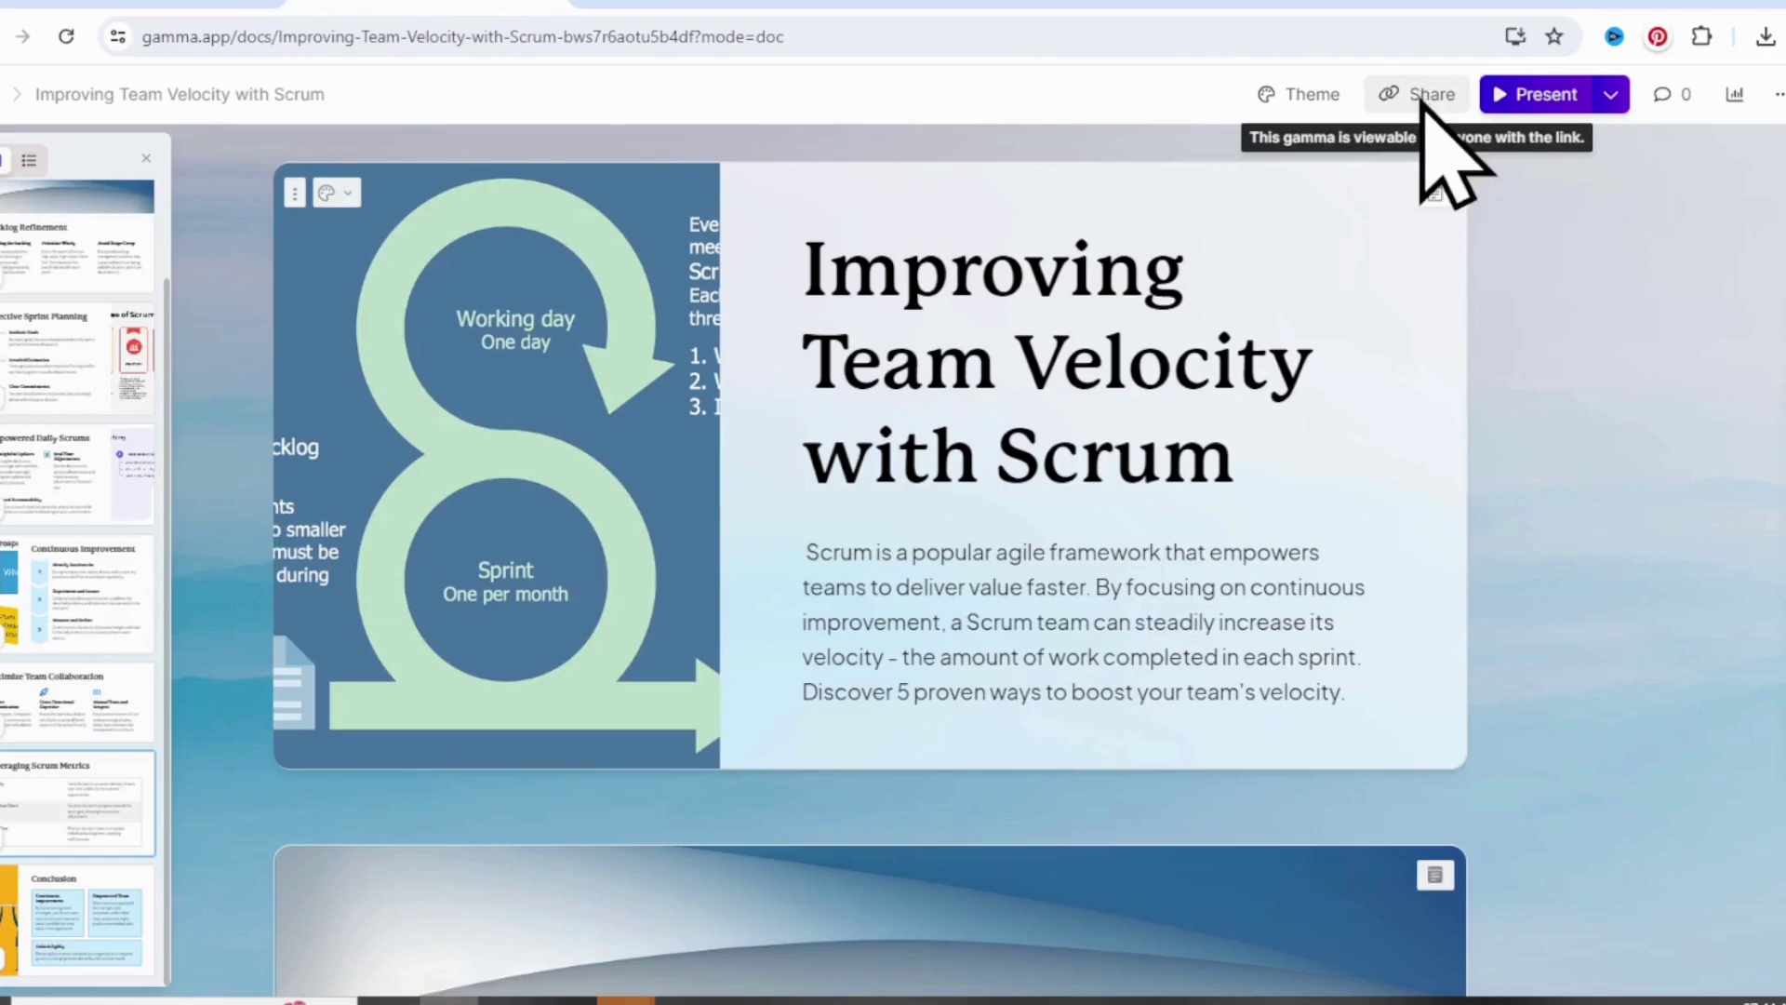
left_click(1423, 97)
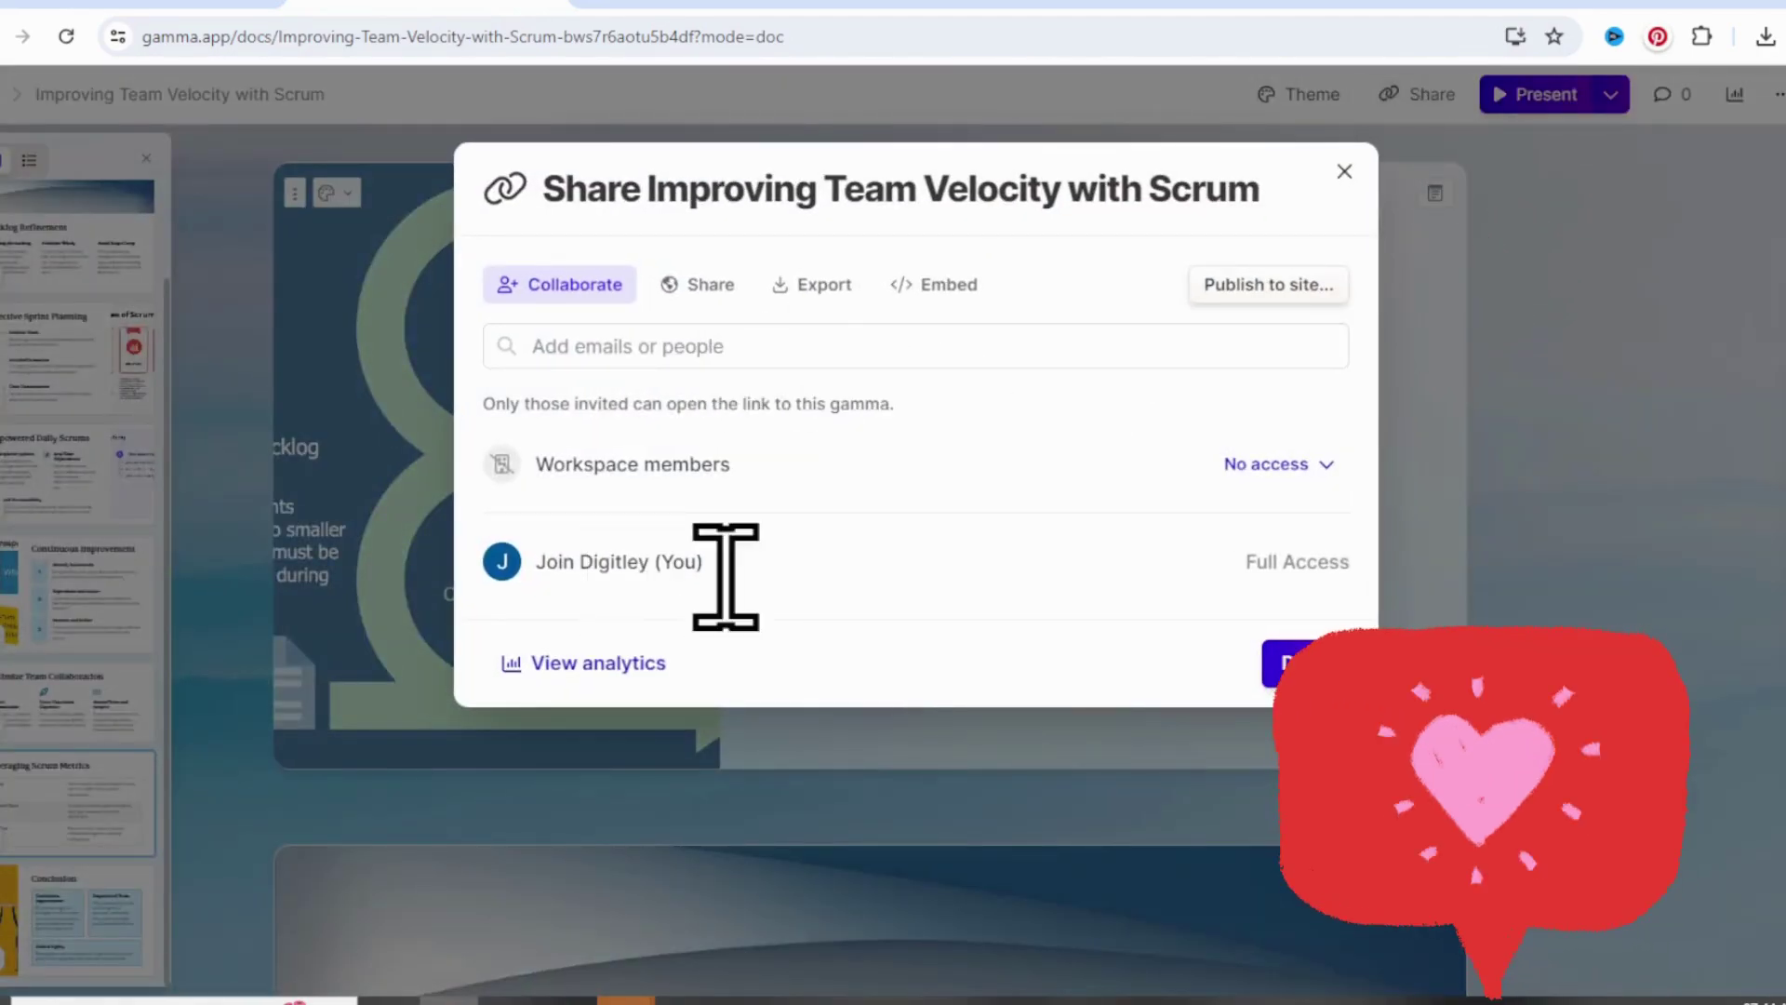
left_click(1345, 171)
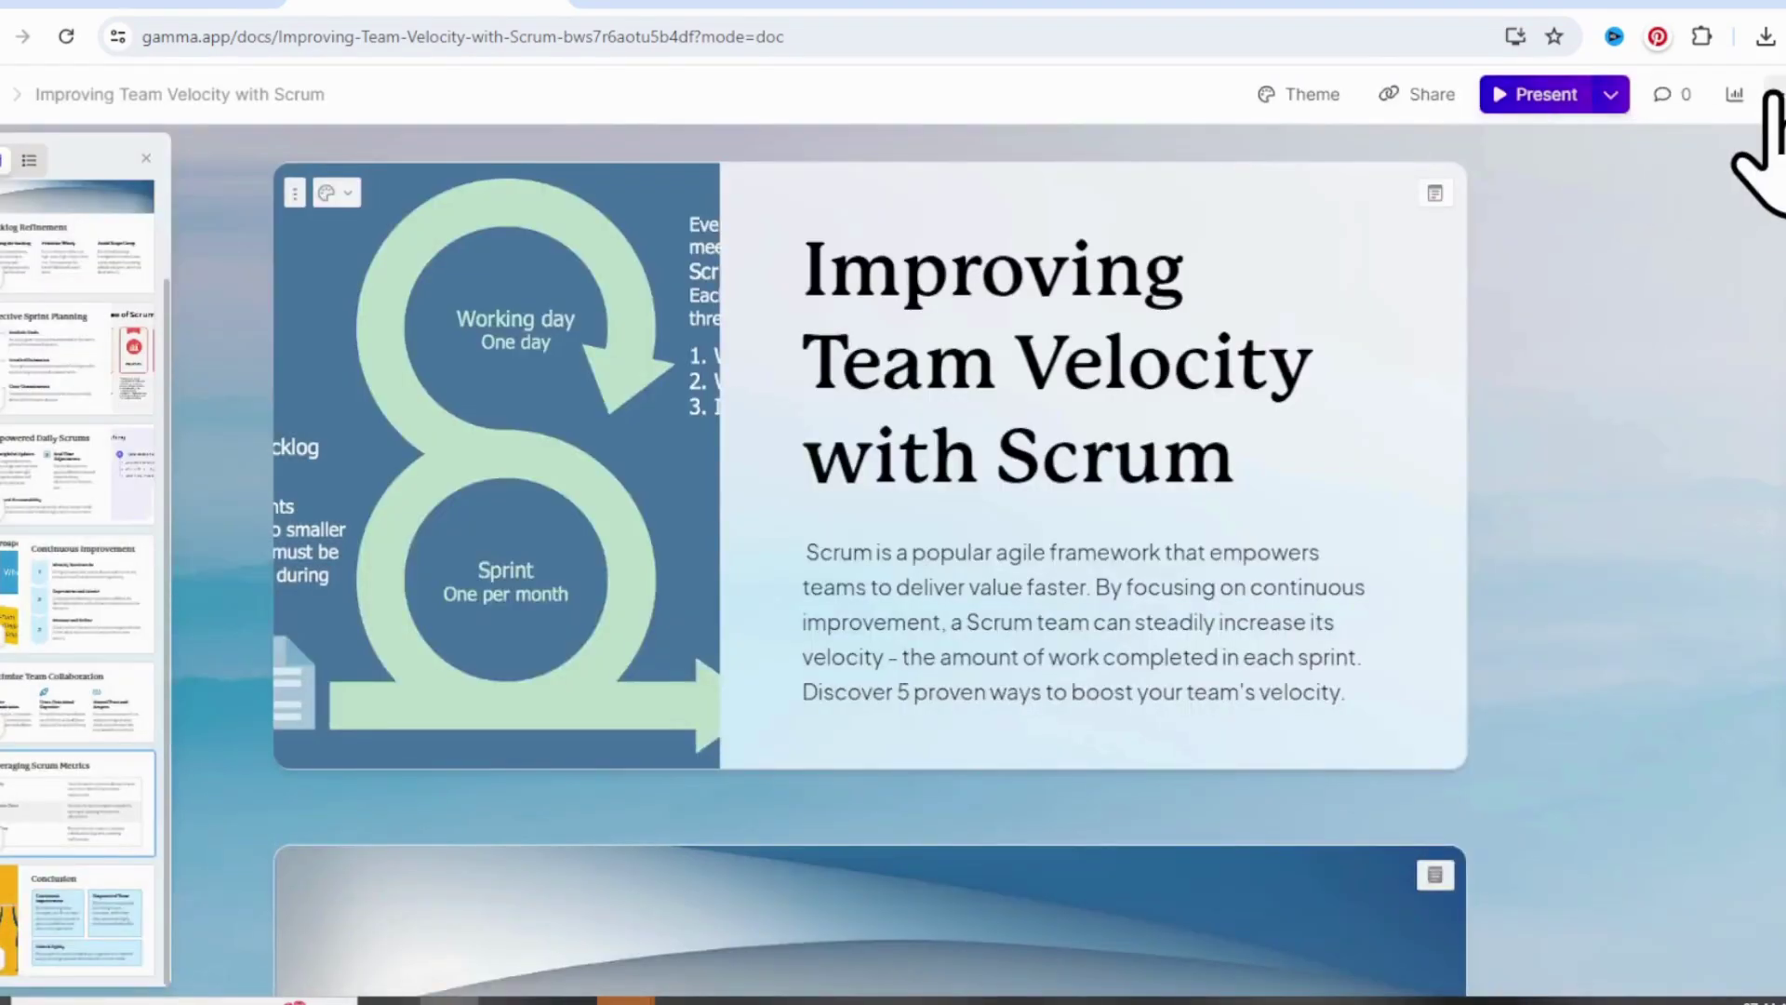
left_click(1772, 95)
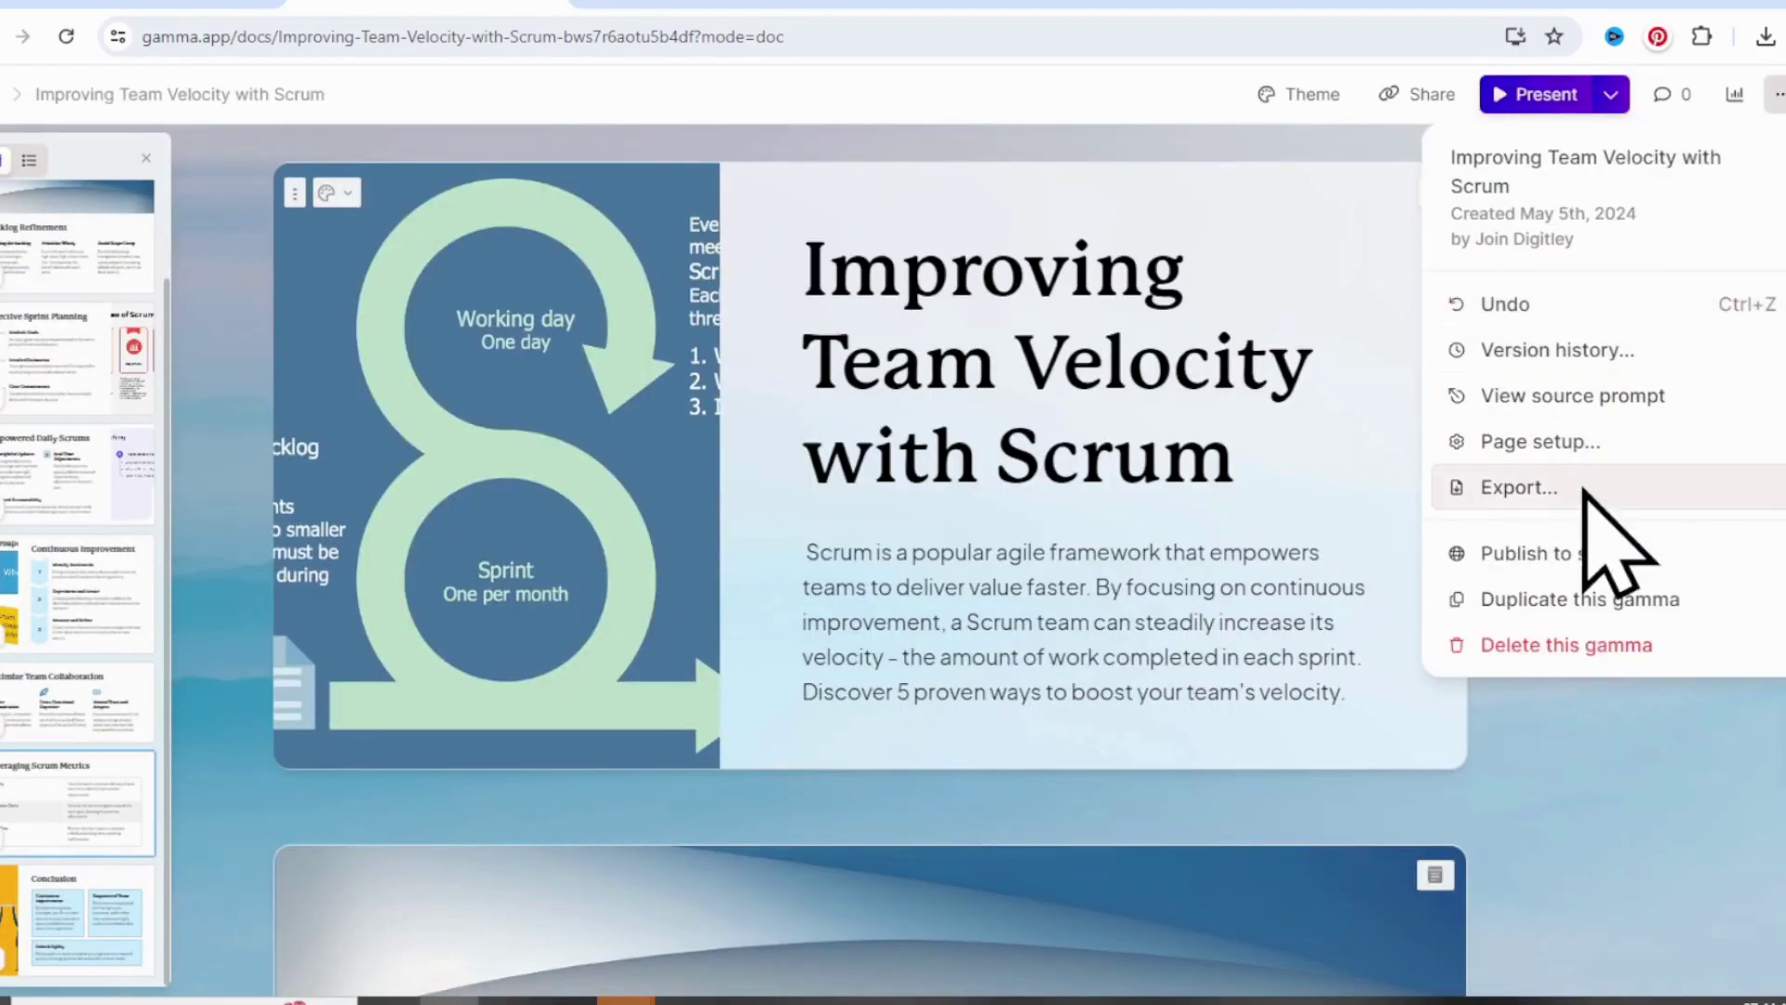
left_click(1519, 487)
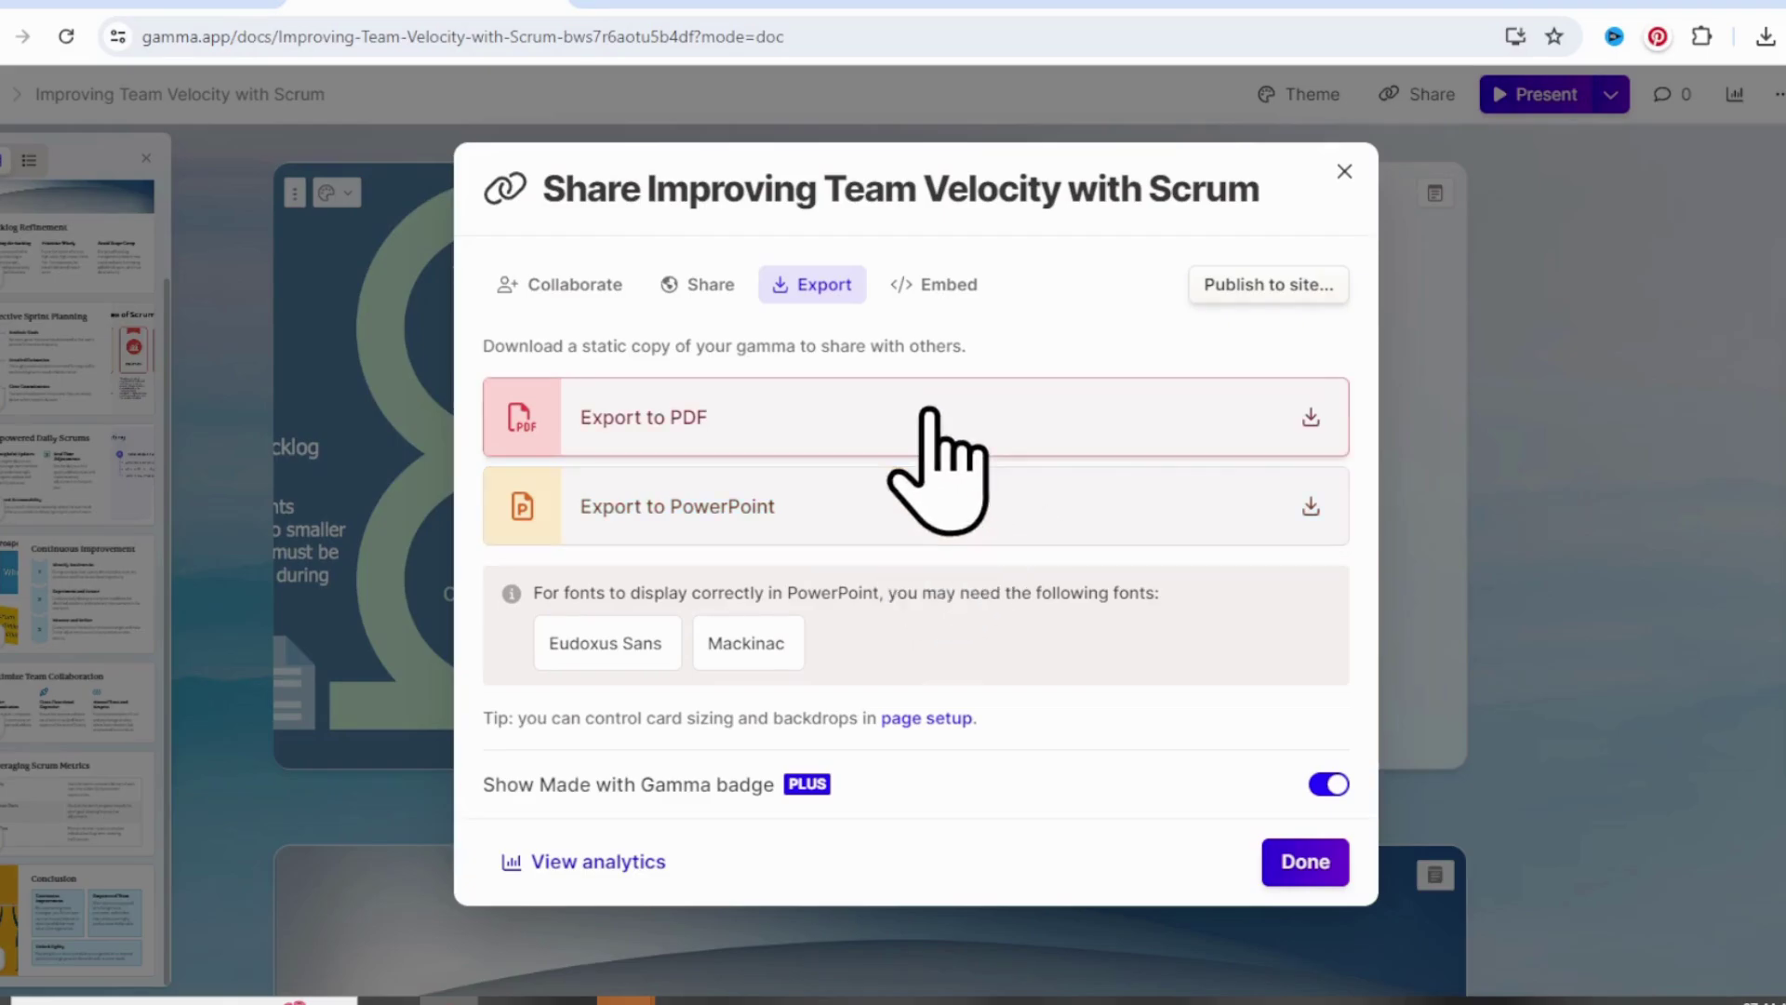
left_click(1293, 870)
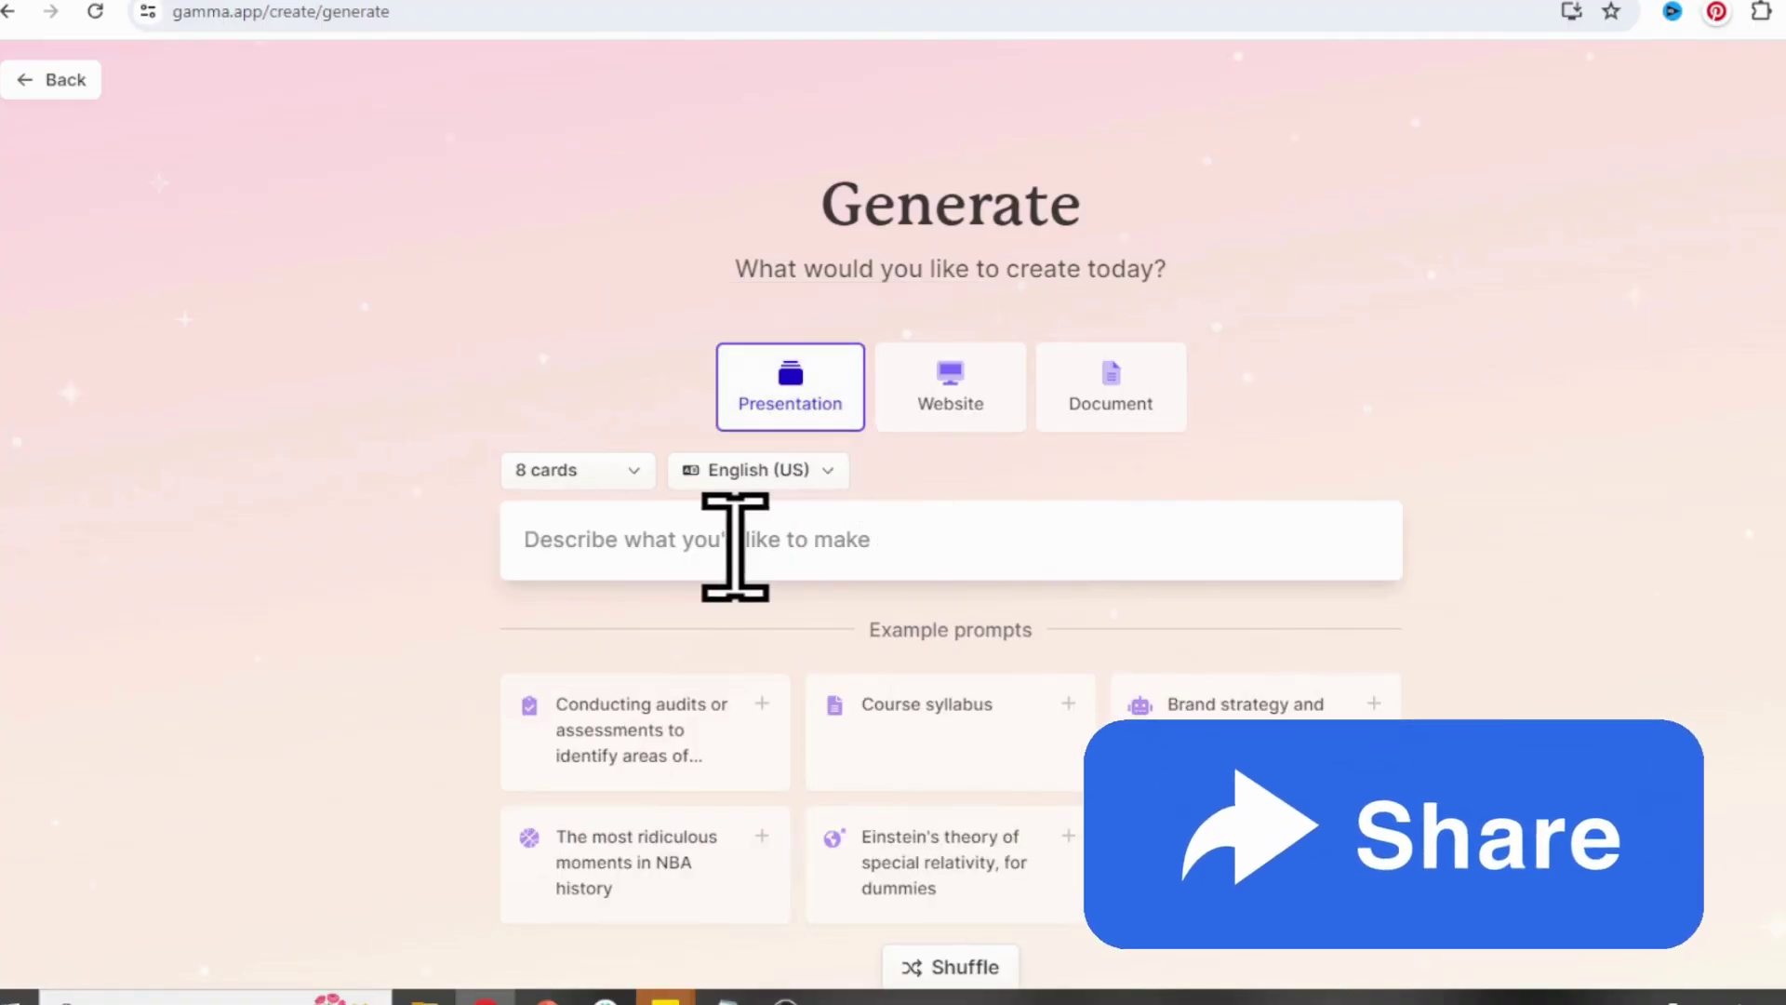
Step: Keep 8 cards and English (US), paste the scrum velocity prompt, and generate the outline
left_click(595, 470)
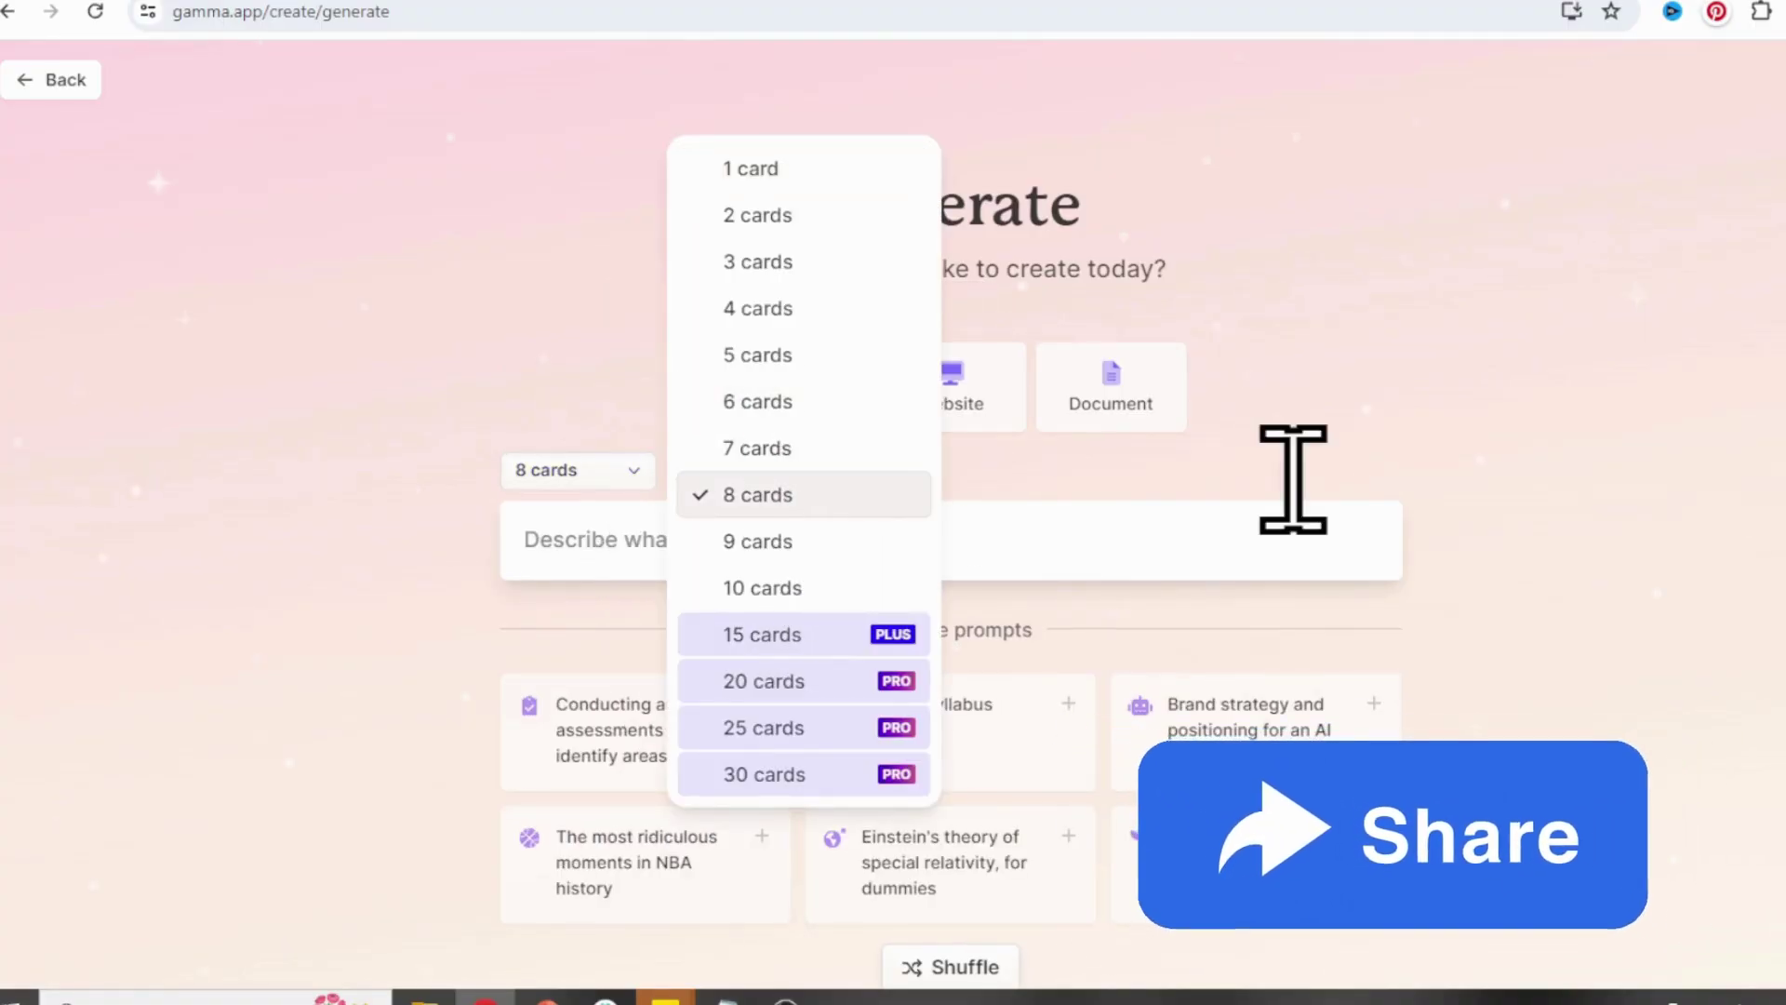
left_click(844, 494)
left_click(824, 477)
left_click(1011, 544)
type("5 best ways to improve the velocity of the team using the scrum framework")
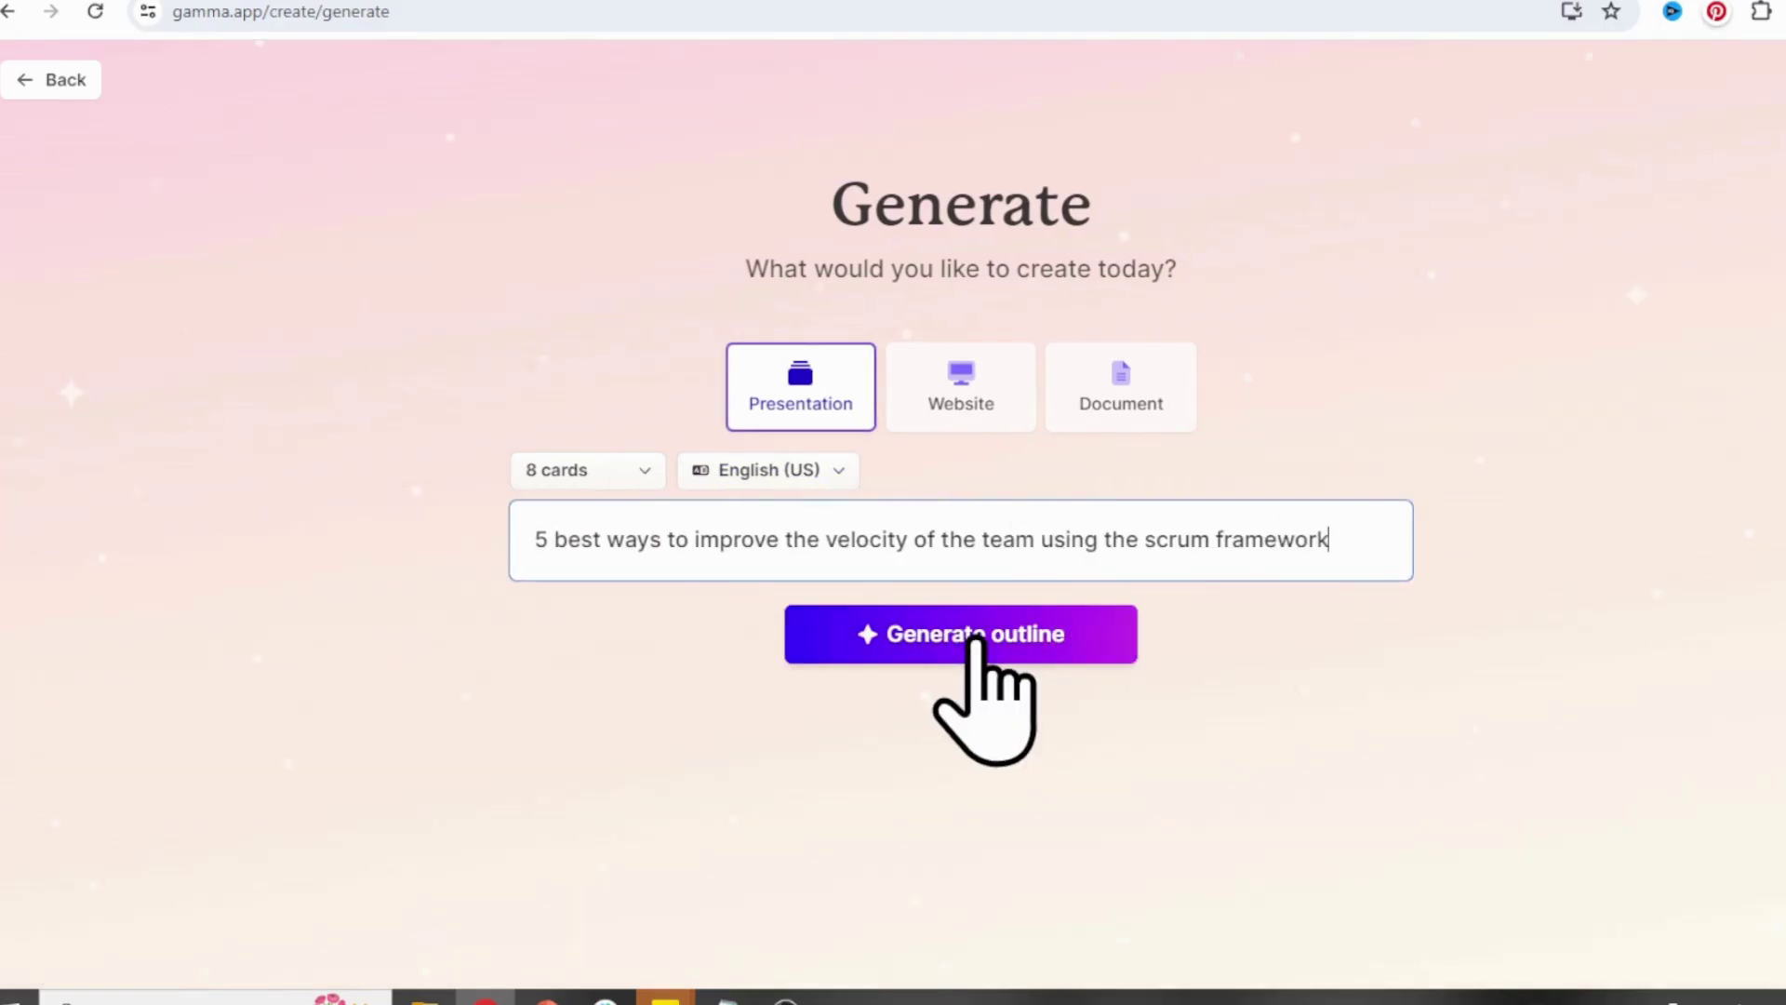
left_click(975, 636)
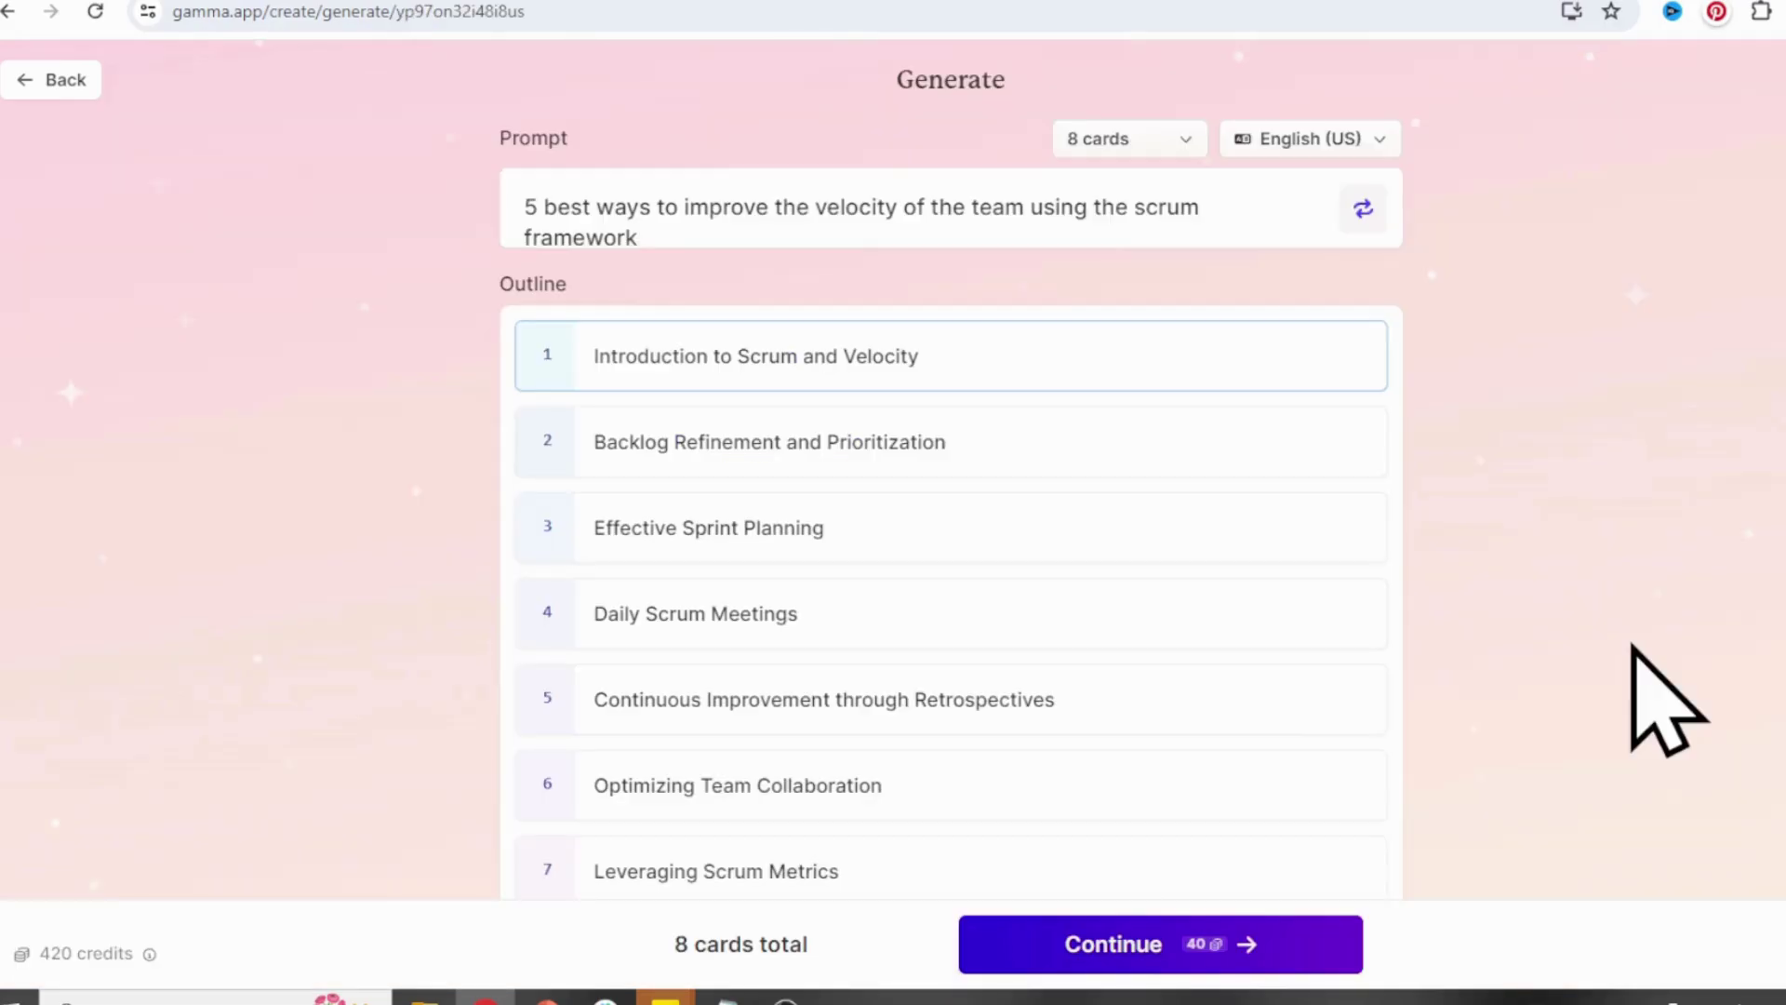
scroll(1284, 379, "down", 1)
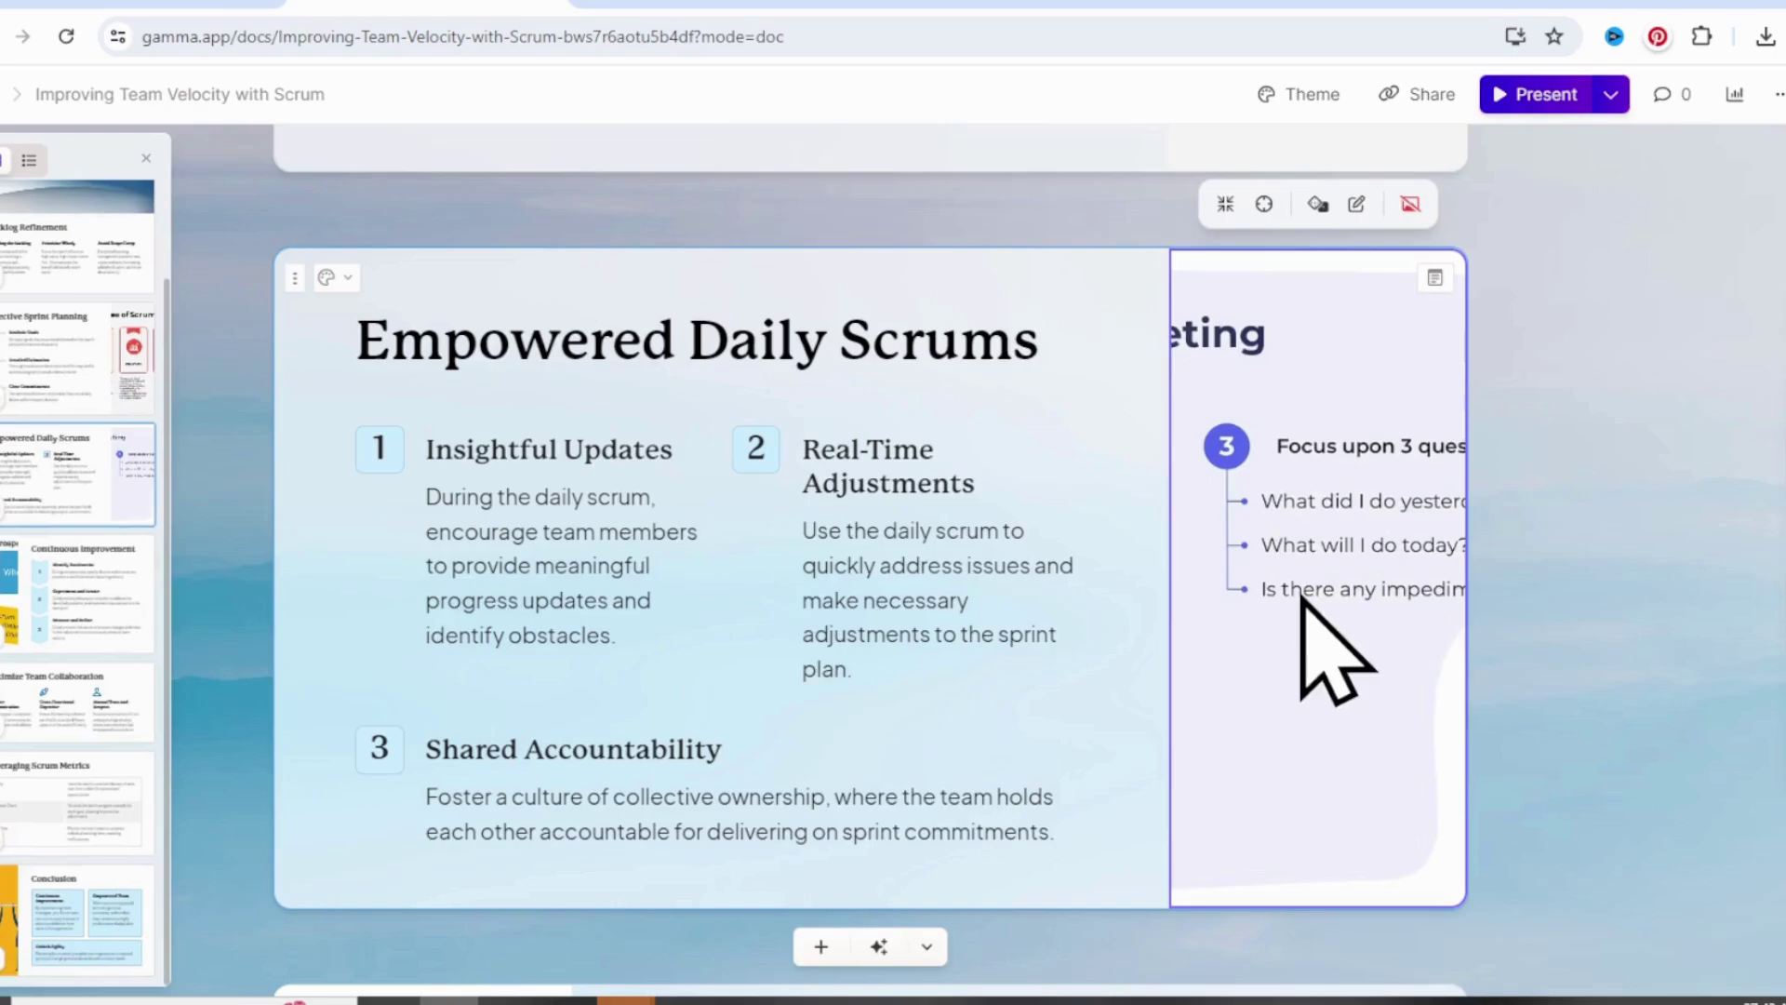
scroll(1488, 684, "down", 9)
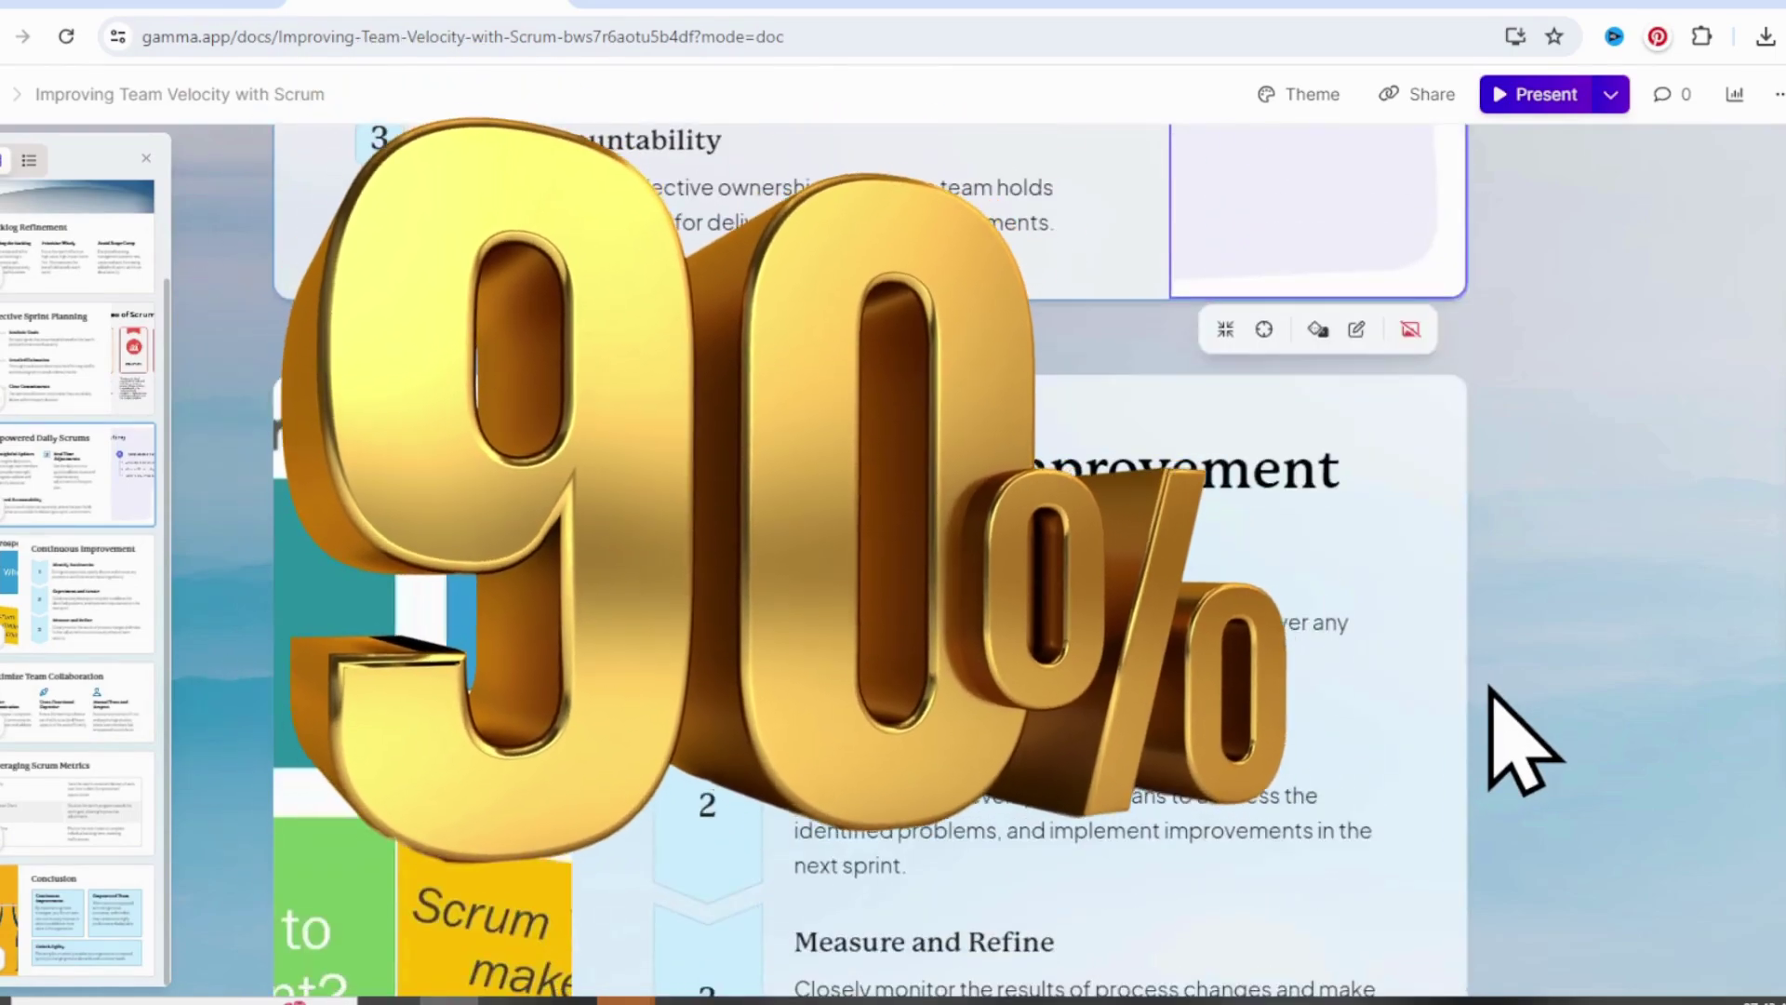